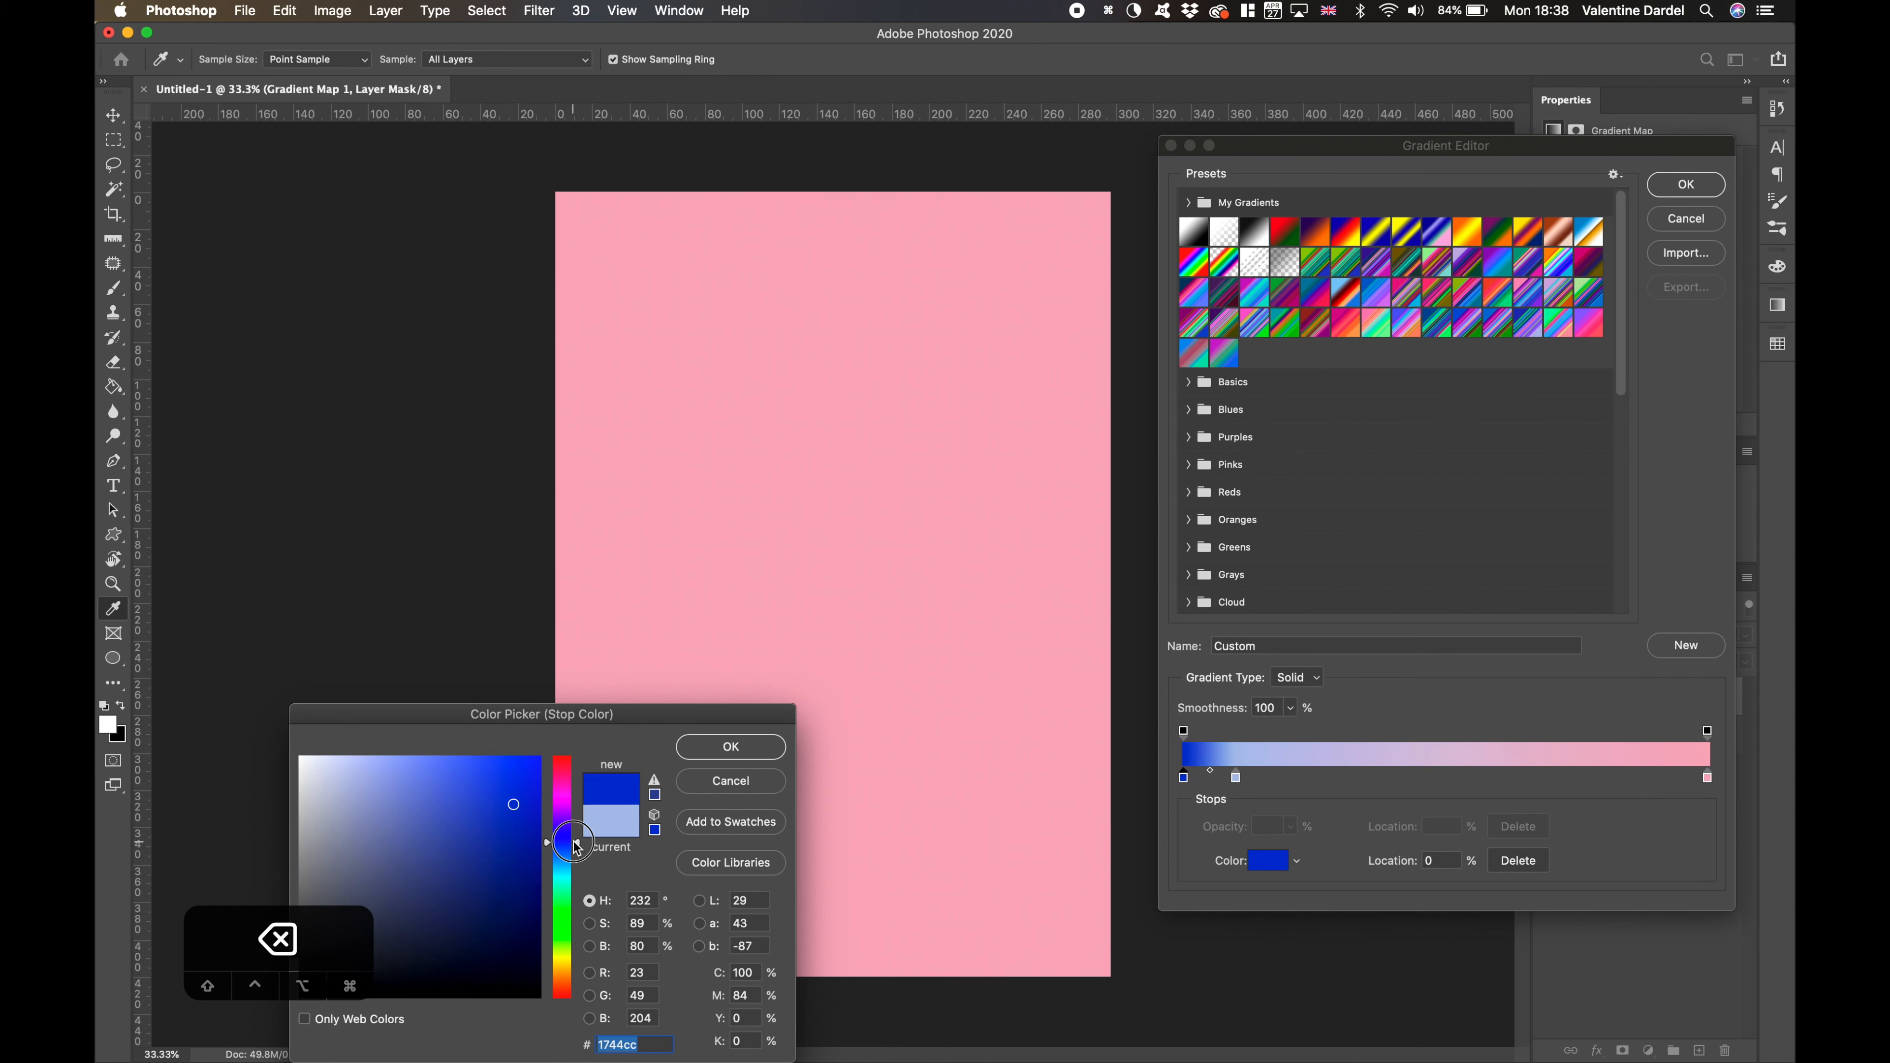
- Recolour the gradient's first stop dark blue and move the light-blue stop to 50%
{"action": "left_click", "coordinate": [498, 828]}
{"action": "left_click", "coordinate": [767, 747]}
{"action": "left_click_drag", "start_coordinate": [1236, 778], "coordinate": [1446, 778]}
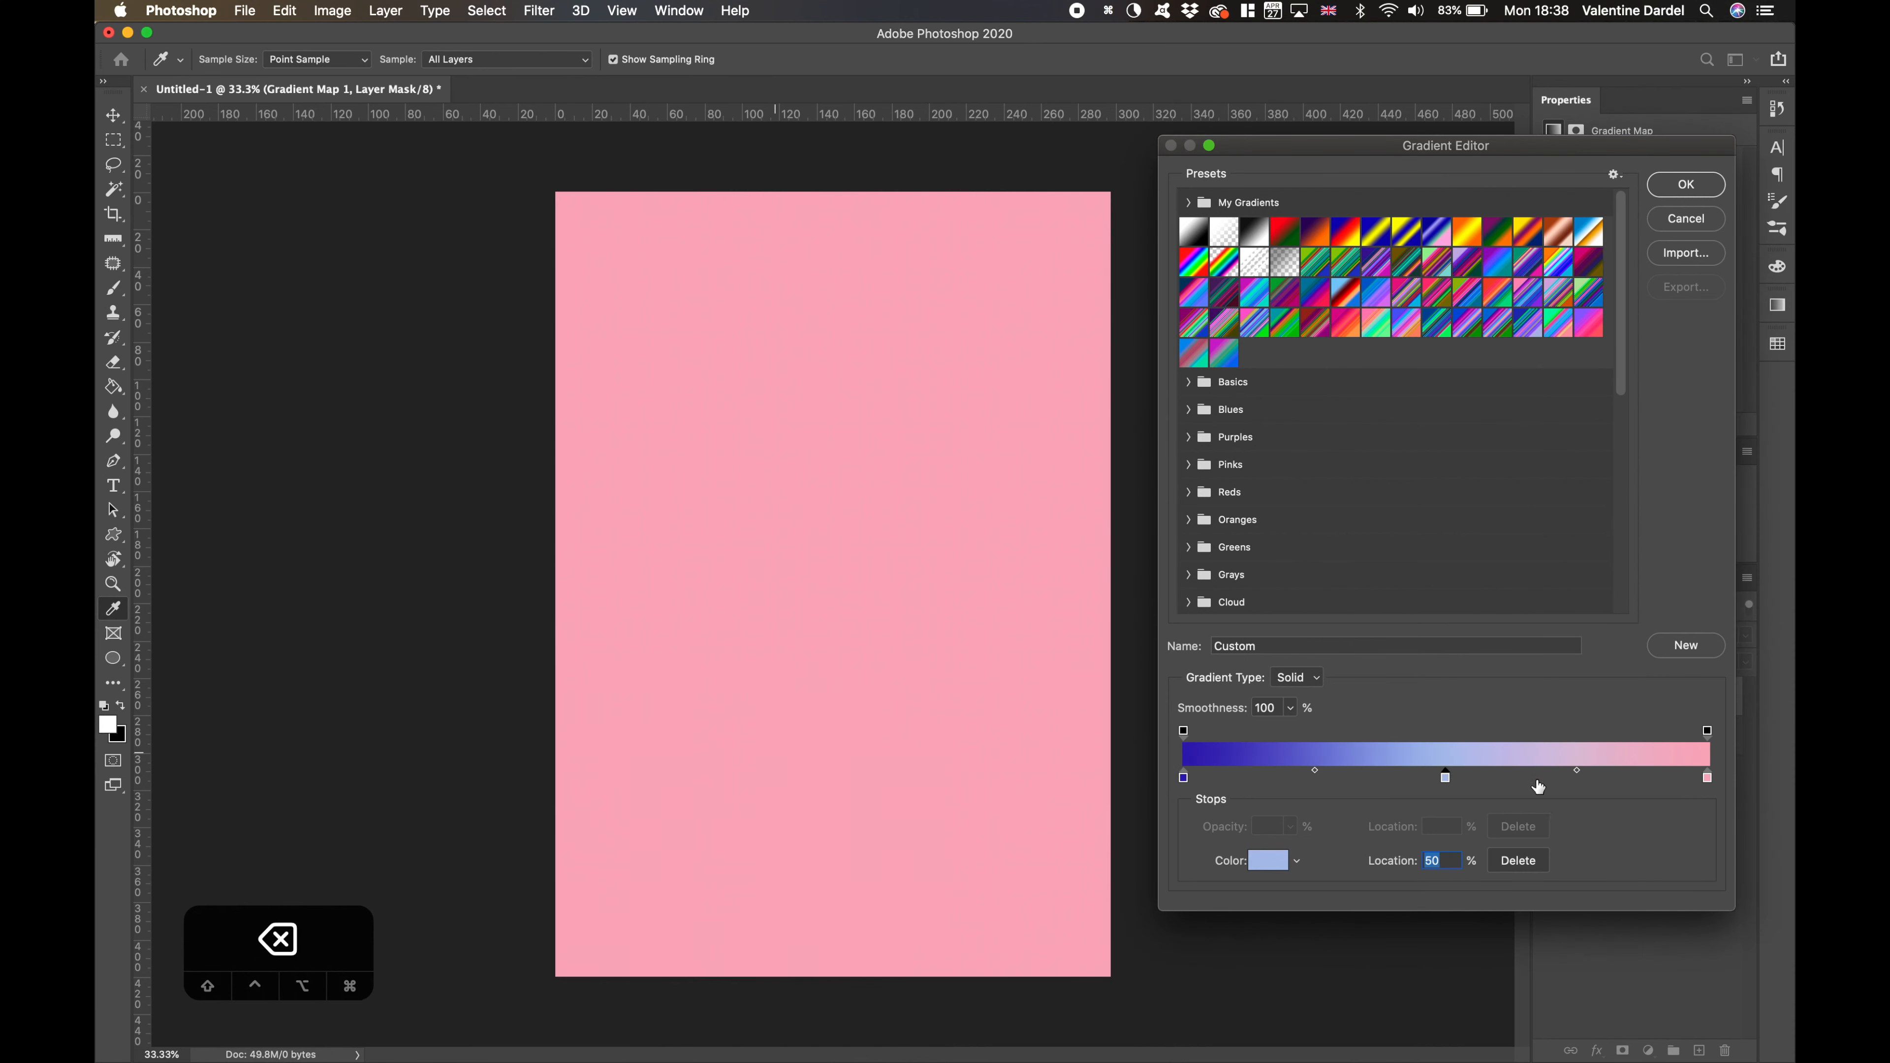
- Sample a mid-blue from the gradient for the middle stop, remove that stop from the gradient, and undo the removal
{"action": "left_click", "coordinate": [1315, 752]}
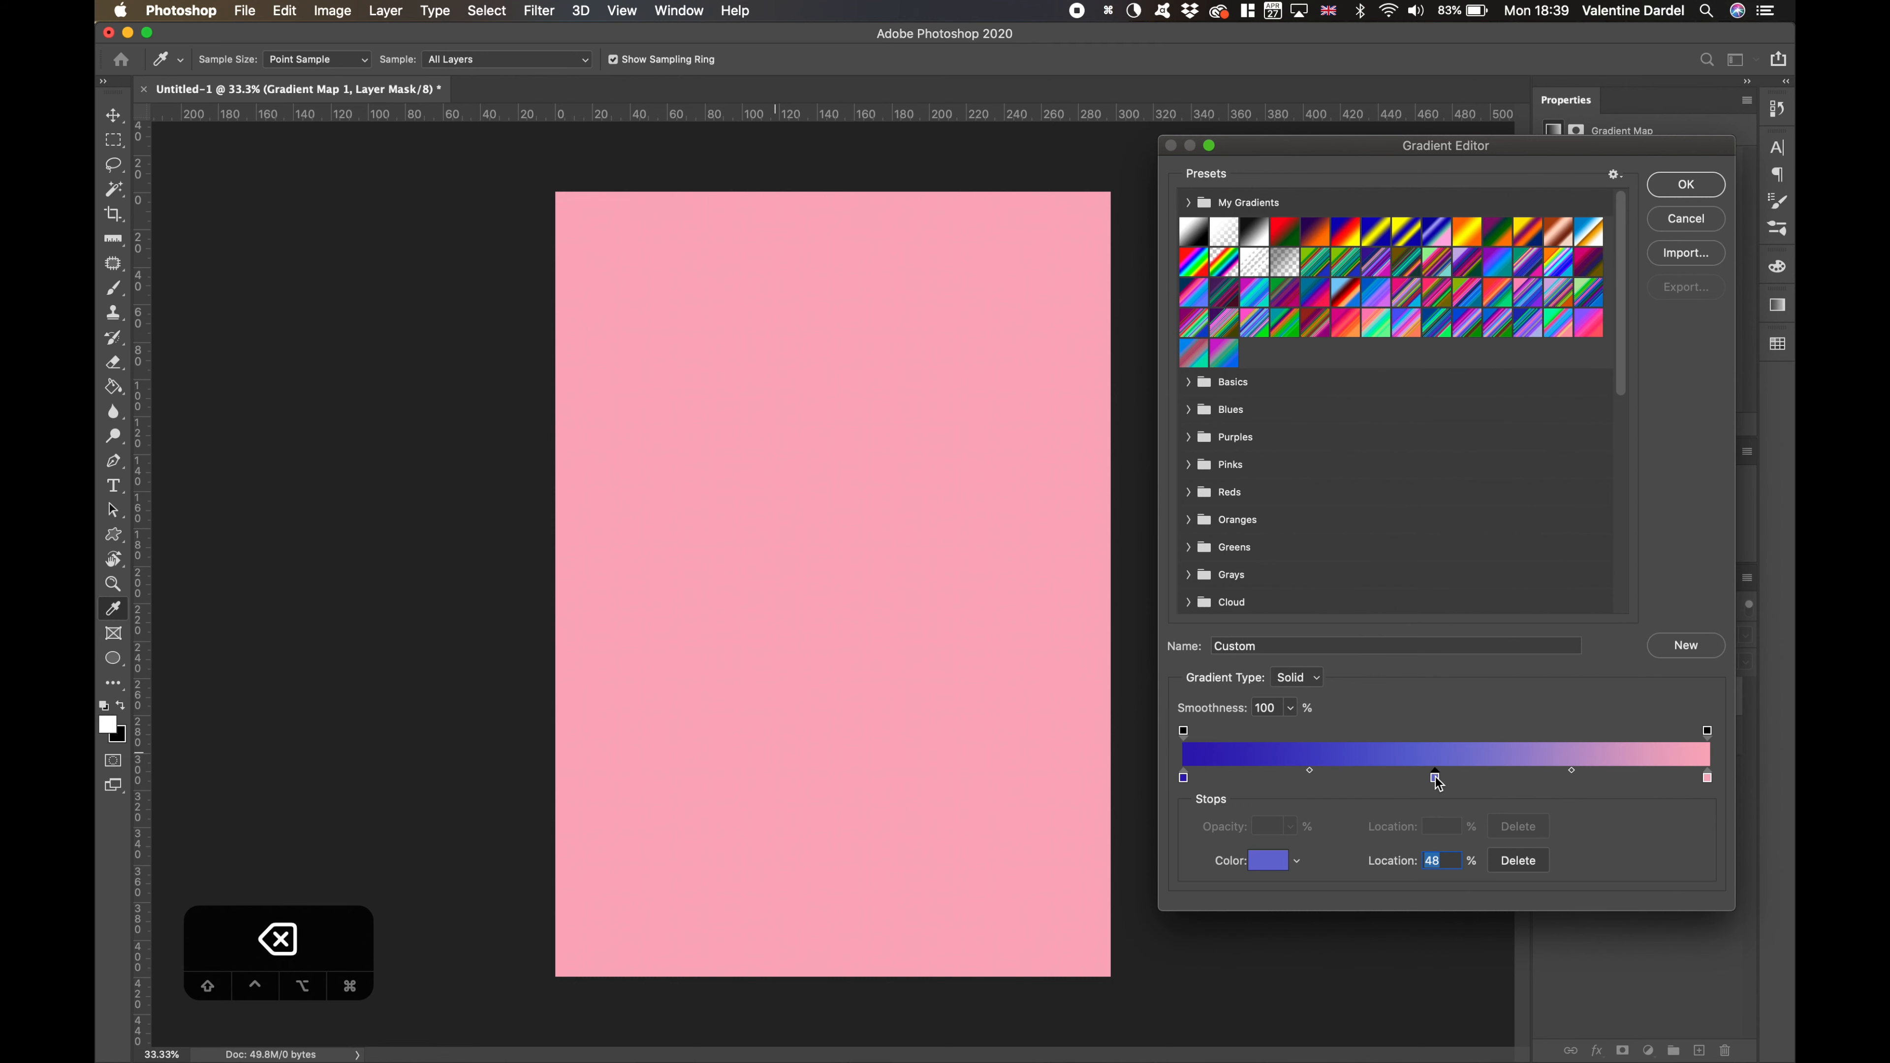
{"action": "left_click_drag", "start_coordinate": [1432, 786], "coordinate": [1402, 863]}
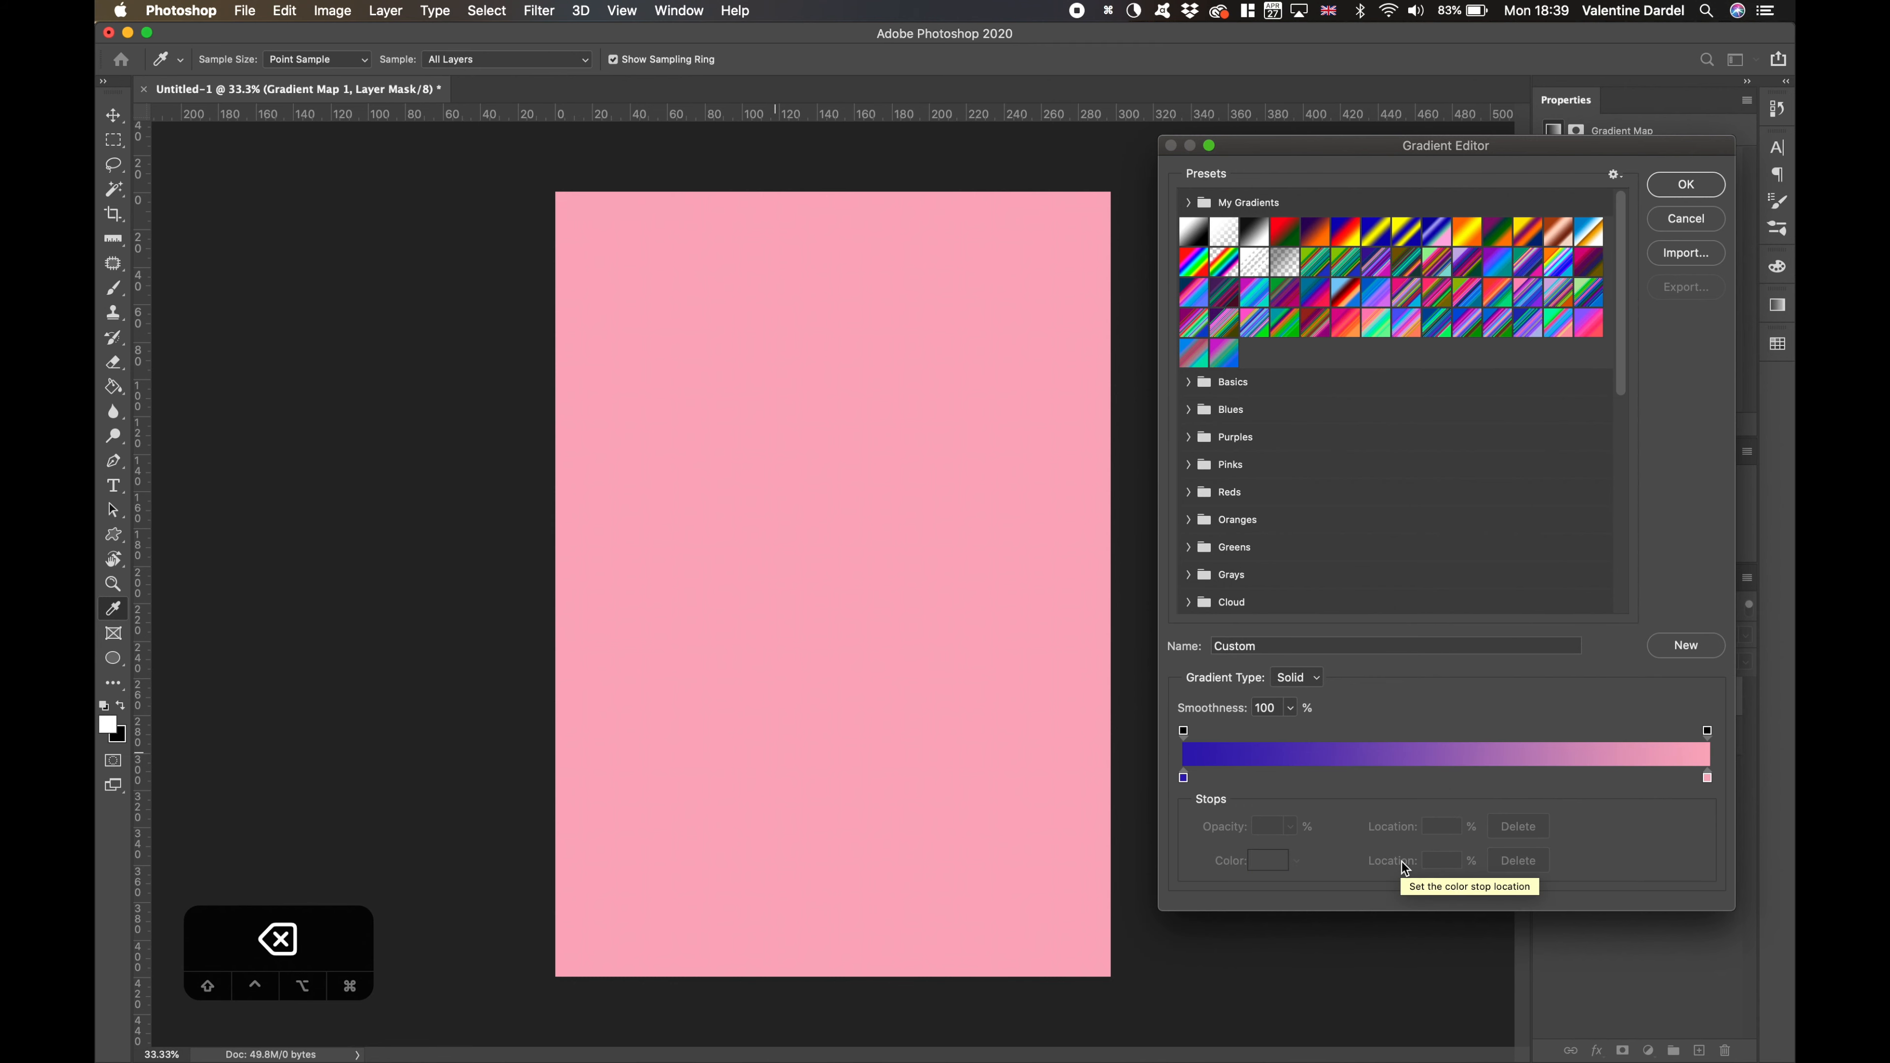
{"action": "key", "text": "super+z"}
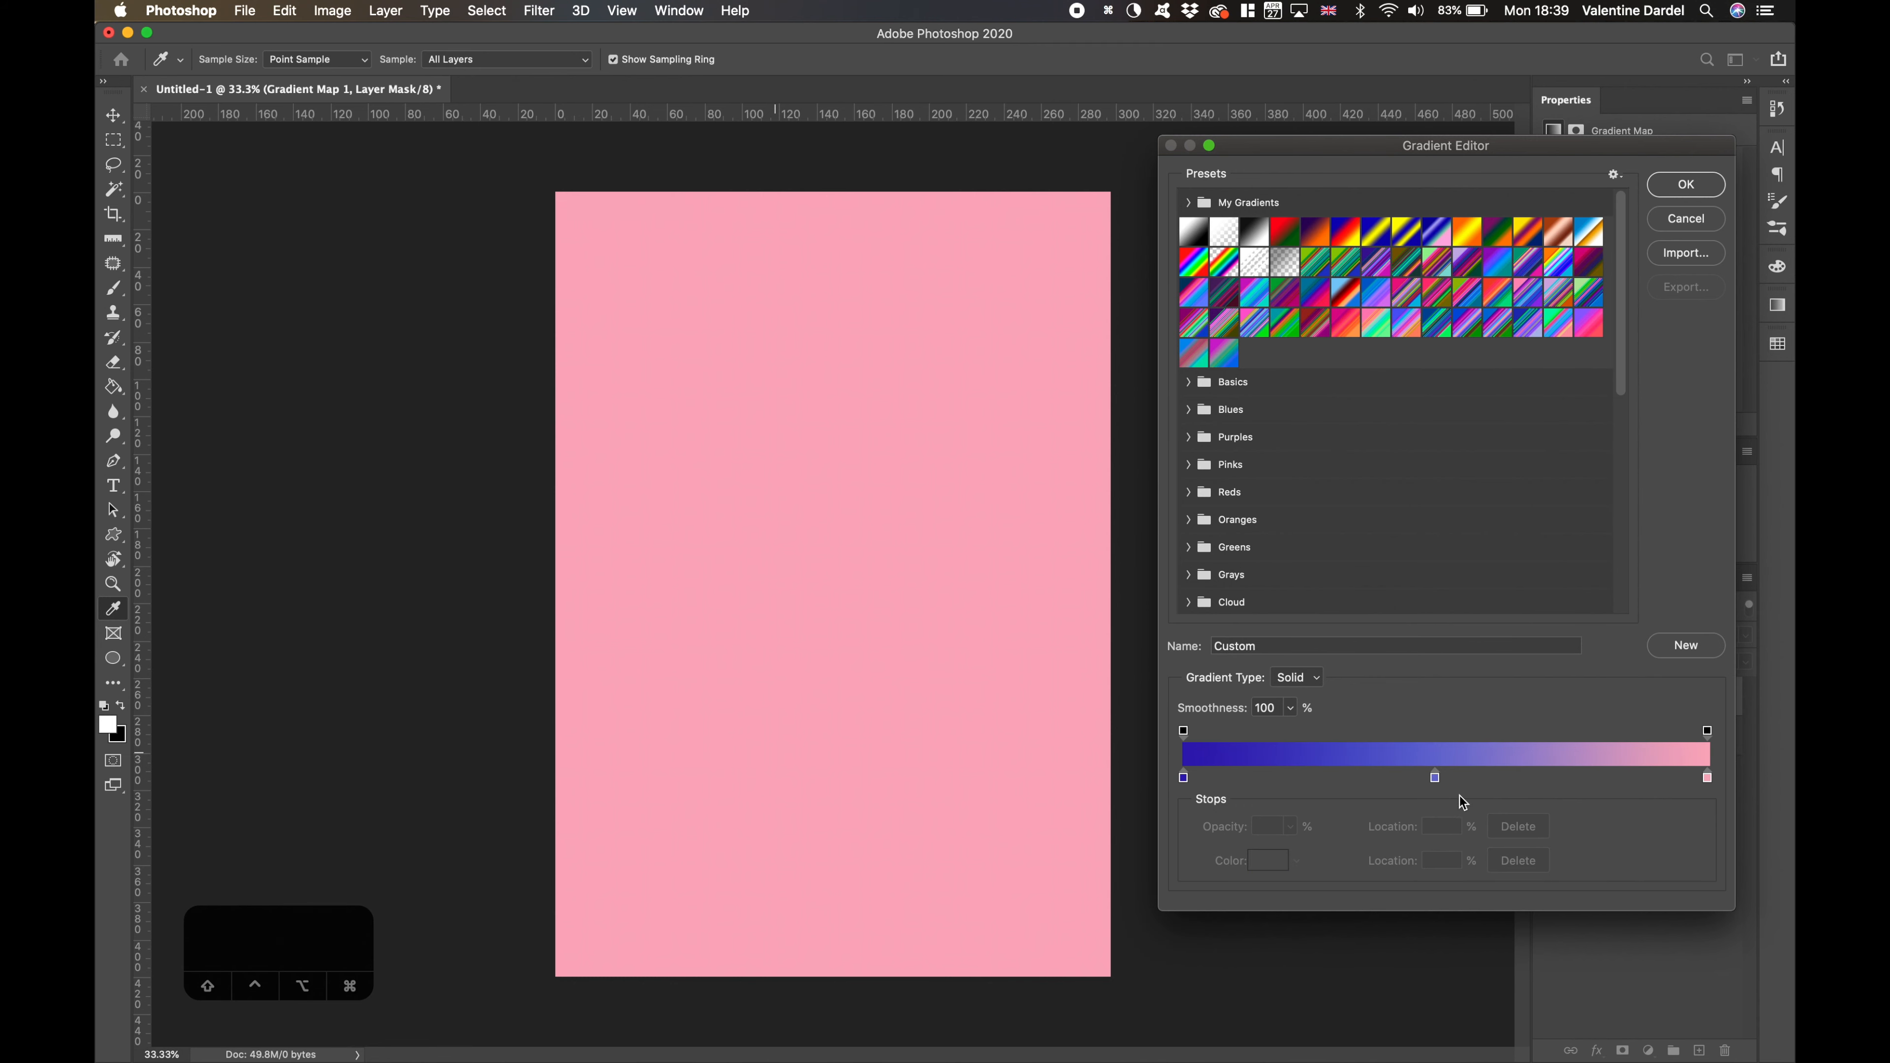
- Add several extra colour stops along the gradient and remove two of them again
{"action": "left_click", "coordinate": [1565, 780]}
{"action": "left_click", "coordinate": [1606, 780]}
{"action": "left_click", "coordinate": [1656, 780]}
{"action": "left_click", "coordinate": [1507, 780]}
{"action": "left_click", "coordinate": [1367, 780]}
{"action": "left_click_drag", "start_coordinate": [1296, 780], "coordinate": [1298, 834]}
{"action": "left_click_drag", "start_coordinate": [1367, 780], "coordinate": [1371, 834]}
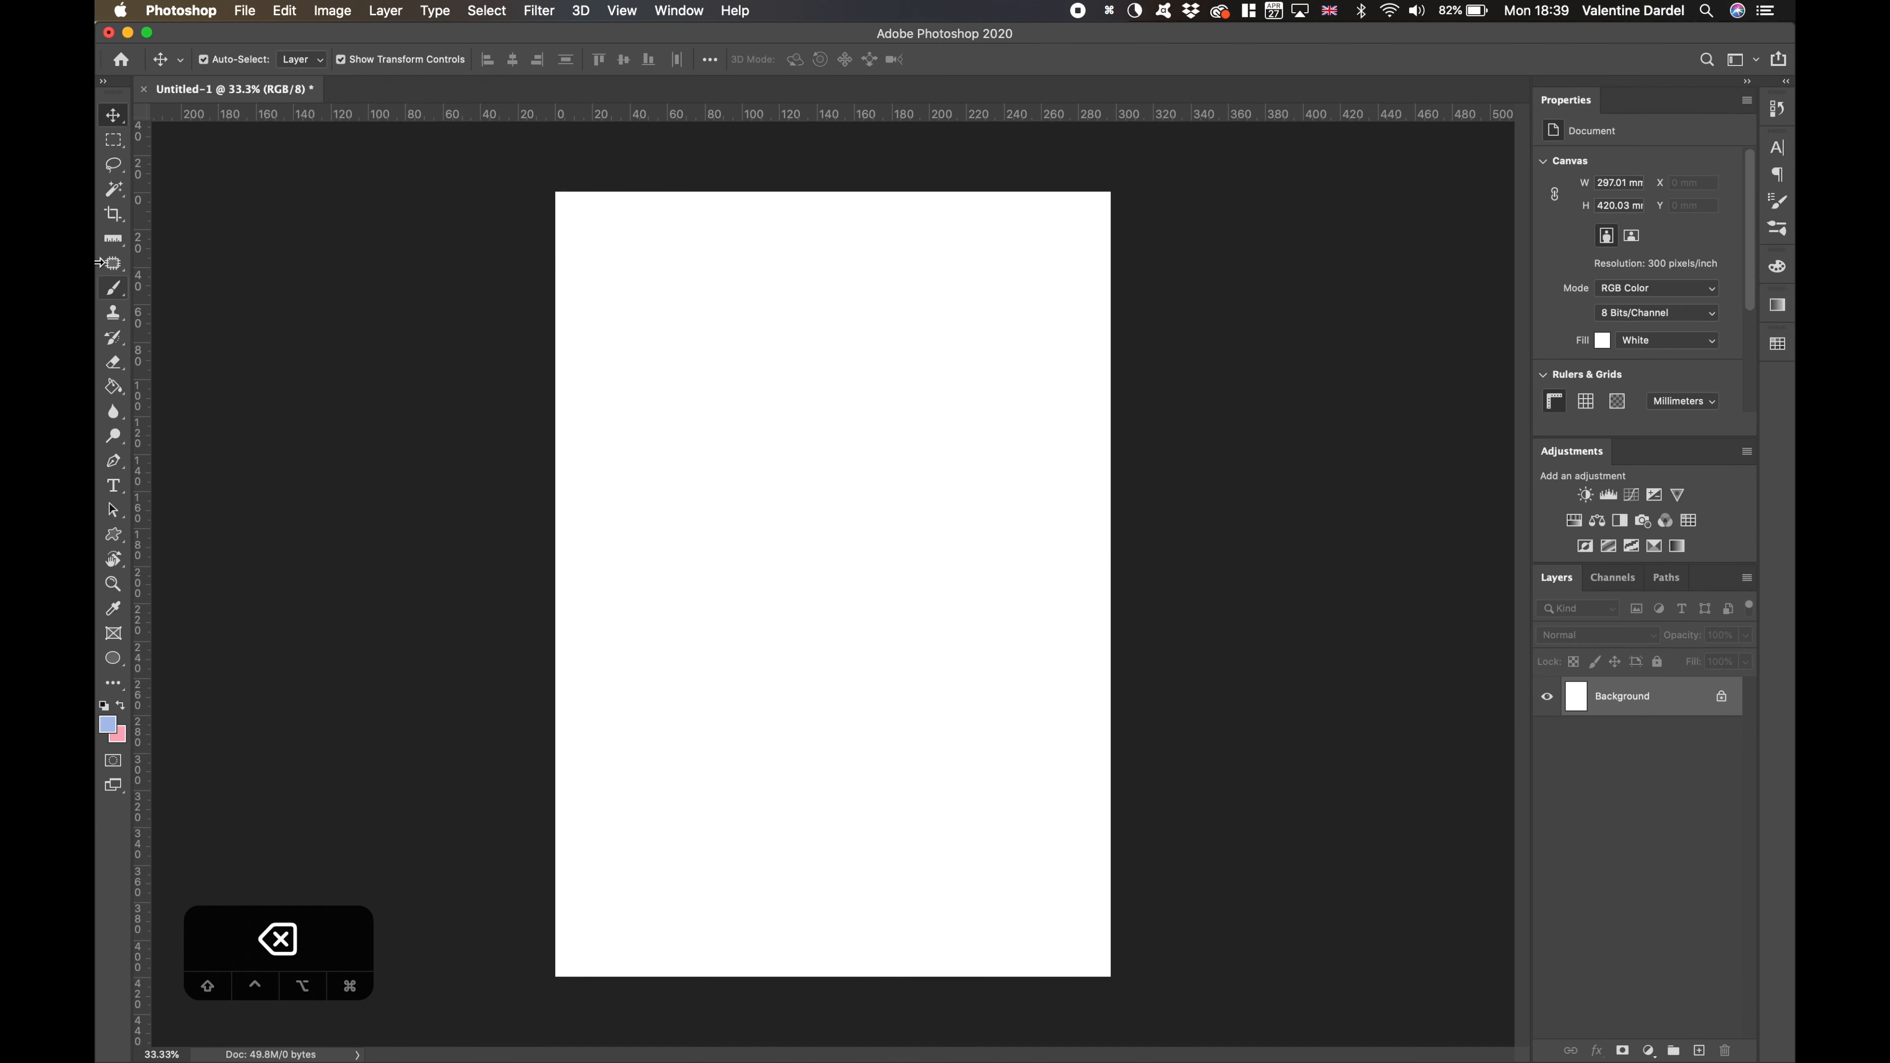
- Paint two curved strokes on the white canvas with an enlarged soft brush in dark blue
{"action": "left_click", "coordinate": [113, 288]}
{"action": "left_click", "coordinate": [109, 726]}
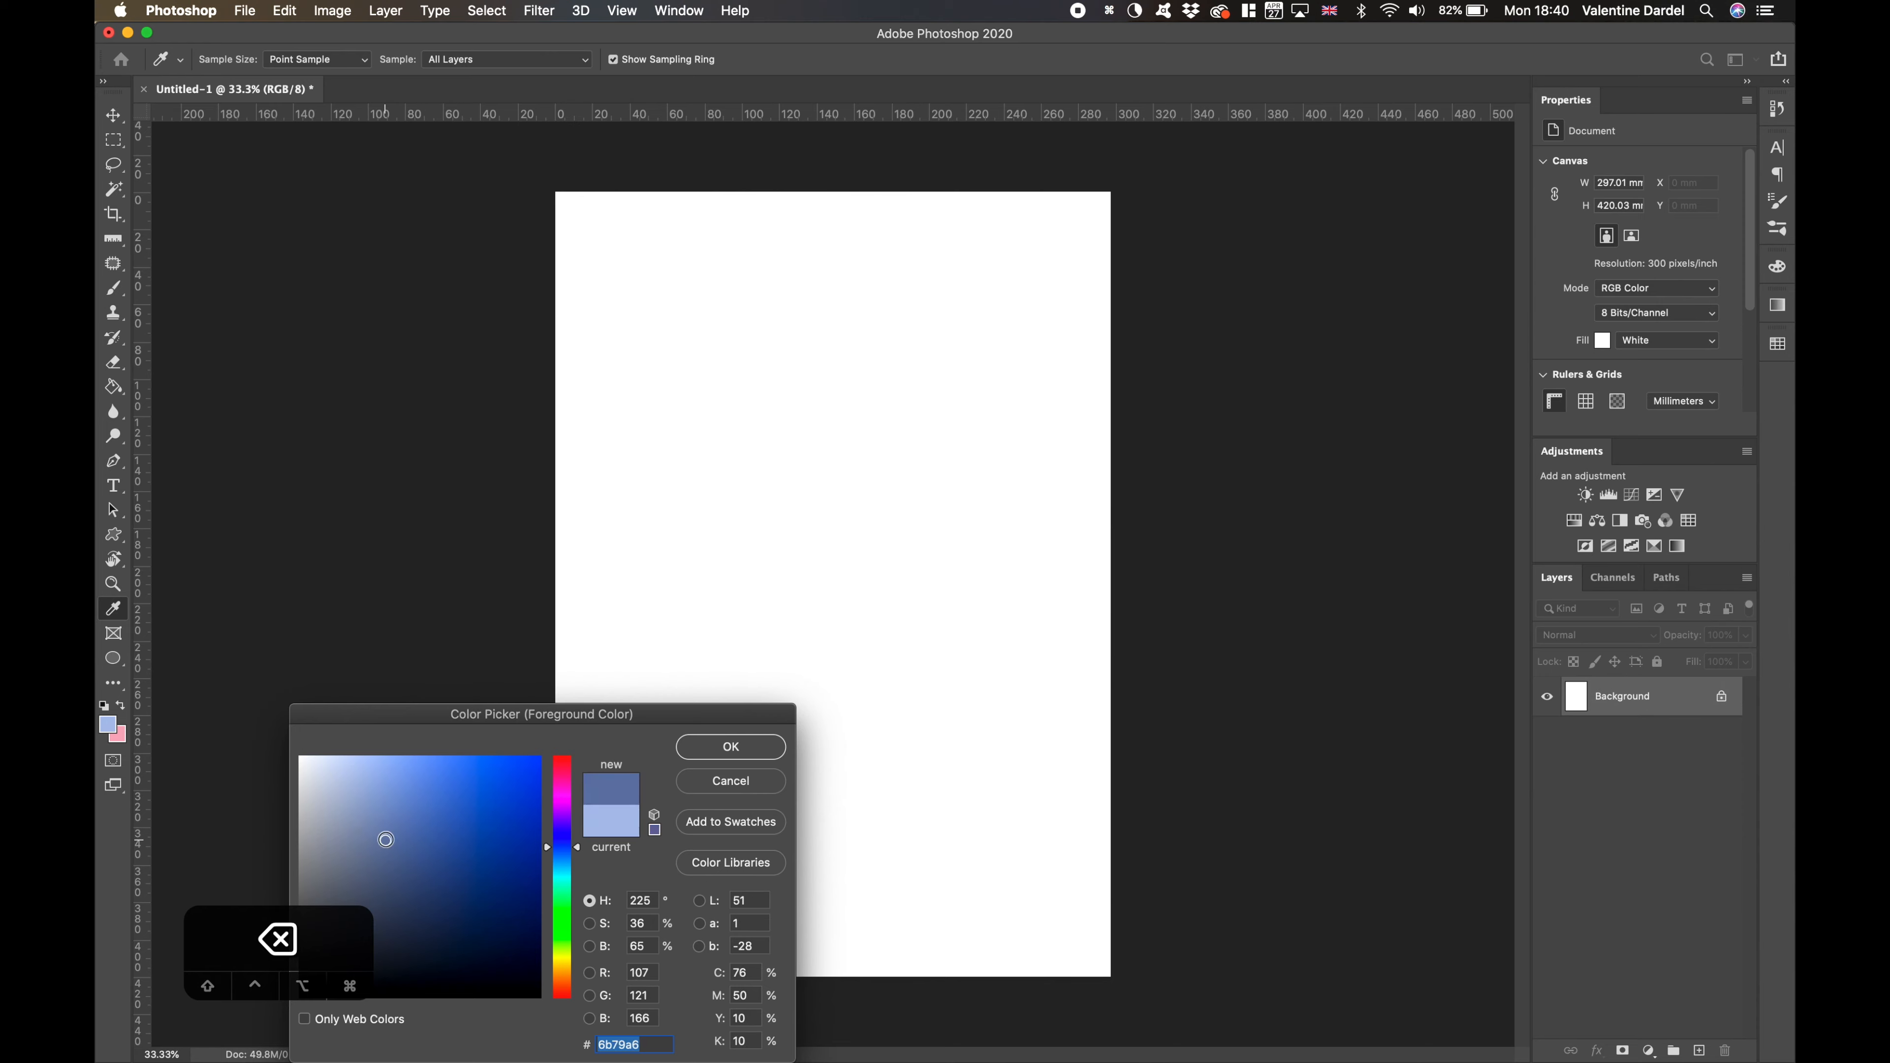
{"action": "left_click", "coordinate": [521, 816]}
{"action": "left_click", "coordinate": [739, 747]}
{"action": "key", "text": "bracketright"}
{"action": "key", "text": "bracketright"}
{"action": "key", "text": "bracketright"}
{"action": "key", "text": "bracketright"}
{"action": "key", "text": "bracketright"}
{"action": "left_click_drag", "start_coordinate": [625, 517], "coordinate": [1012, 317]}
{"action": "left_click_drag", "start_coordinate": [981, 514], "coordinate": [662, 939]}
- Switch the foreground colour to pink and paint two strokes beside and over the blue ones
{"action": "left_click", "coordinate": [108, 726]}
{"action": "left_click", "coordinate": [443, 483]}
{"action": "left_click", "coordinate": [336, 477]}
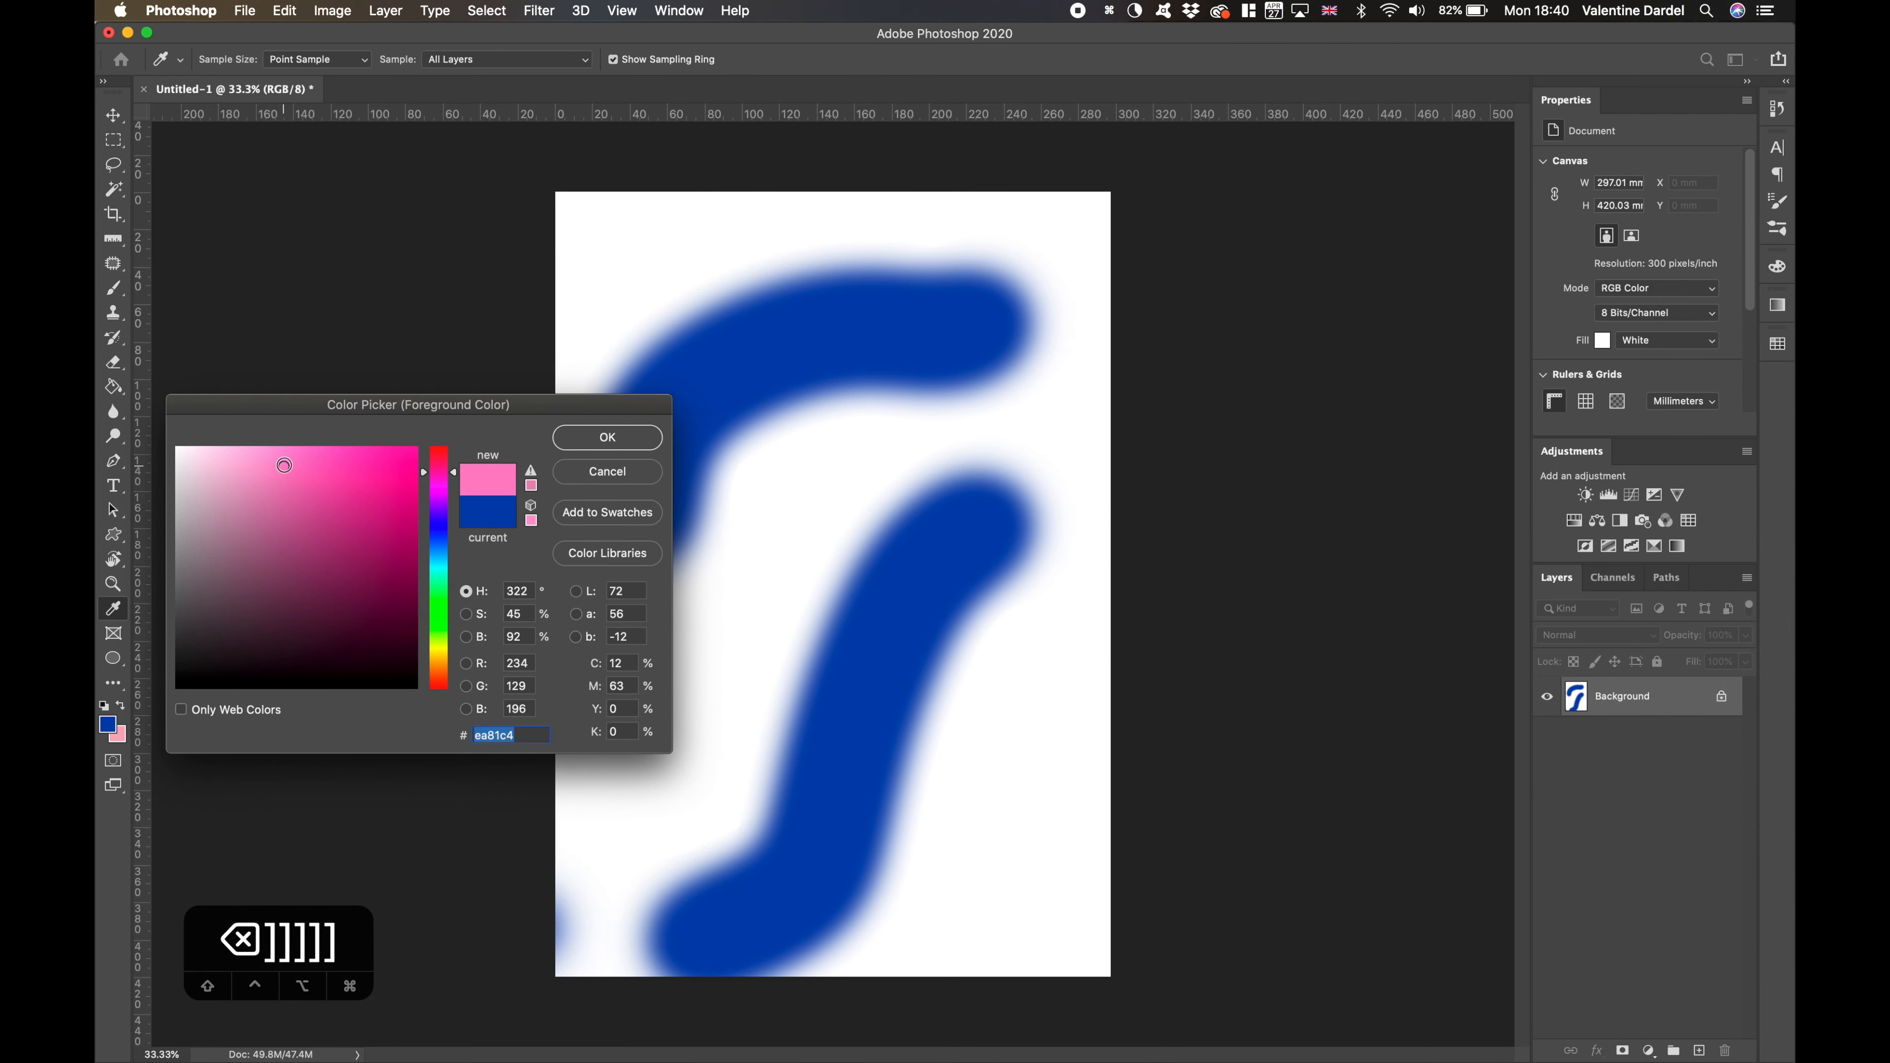
{"action": "left_click", "coordinate": [608, 437]}
{"action": "left_click_drag", "start_coordinate": [782, 402], "coordinate": [648, 685]}
{"action": "left_click_drag", "start_coordinate": [971, 677], "coordinate": [987, 269]}
- Enlarge the brush and paint a broad pink area over the canvas's lower right
{"action": "key", "text": "bracketright"}
{"action": "key", "text": "bracketright"}
{"action": "key", "text": "bracketright"}
{"action": "key", "text": "bracketright"}
{"action": "key", "text": "bracketright"}
{"action": "mouse_move", "coordinate": [852, 782]}
{"action": "left_mouse_down"}
{"action": "mouse_move", "coordinate": [1118, 688]}
{"action": "mouse_move", "coordinate": [961, 662]}
{"action": "left_mouse_up"}
- Reduce the brush to 1800 px and paint a broad lavender stroke across the centre-left of the canvas
{"action": "key", "text": "bracketleft"}
{"action": "key", "text": "bracketleft"}
{"action": "key", "text": "bracketleft"}
{"action": "key", "text": "bracketleft"}
{"action": "key", "text": "bracketleft"}
{"action": "key", "text": "bracketleft"}
{"action": "key", "text": "bracketleft"}
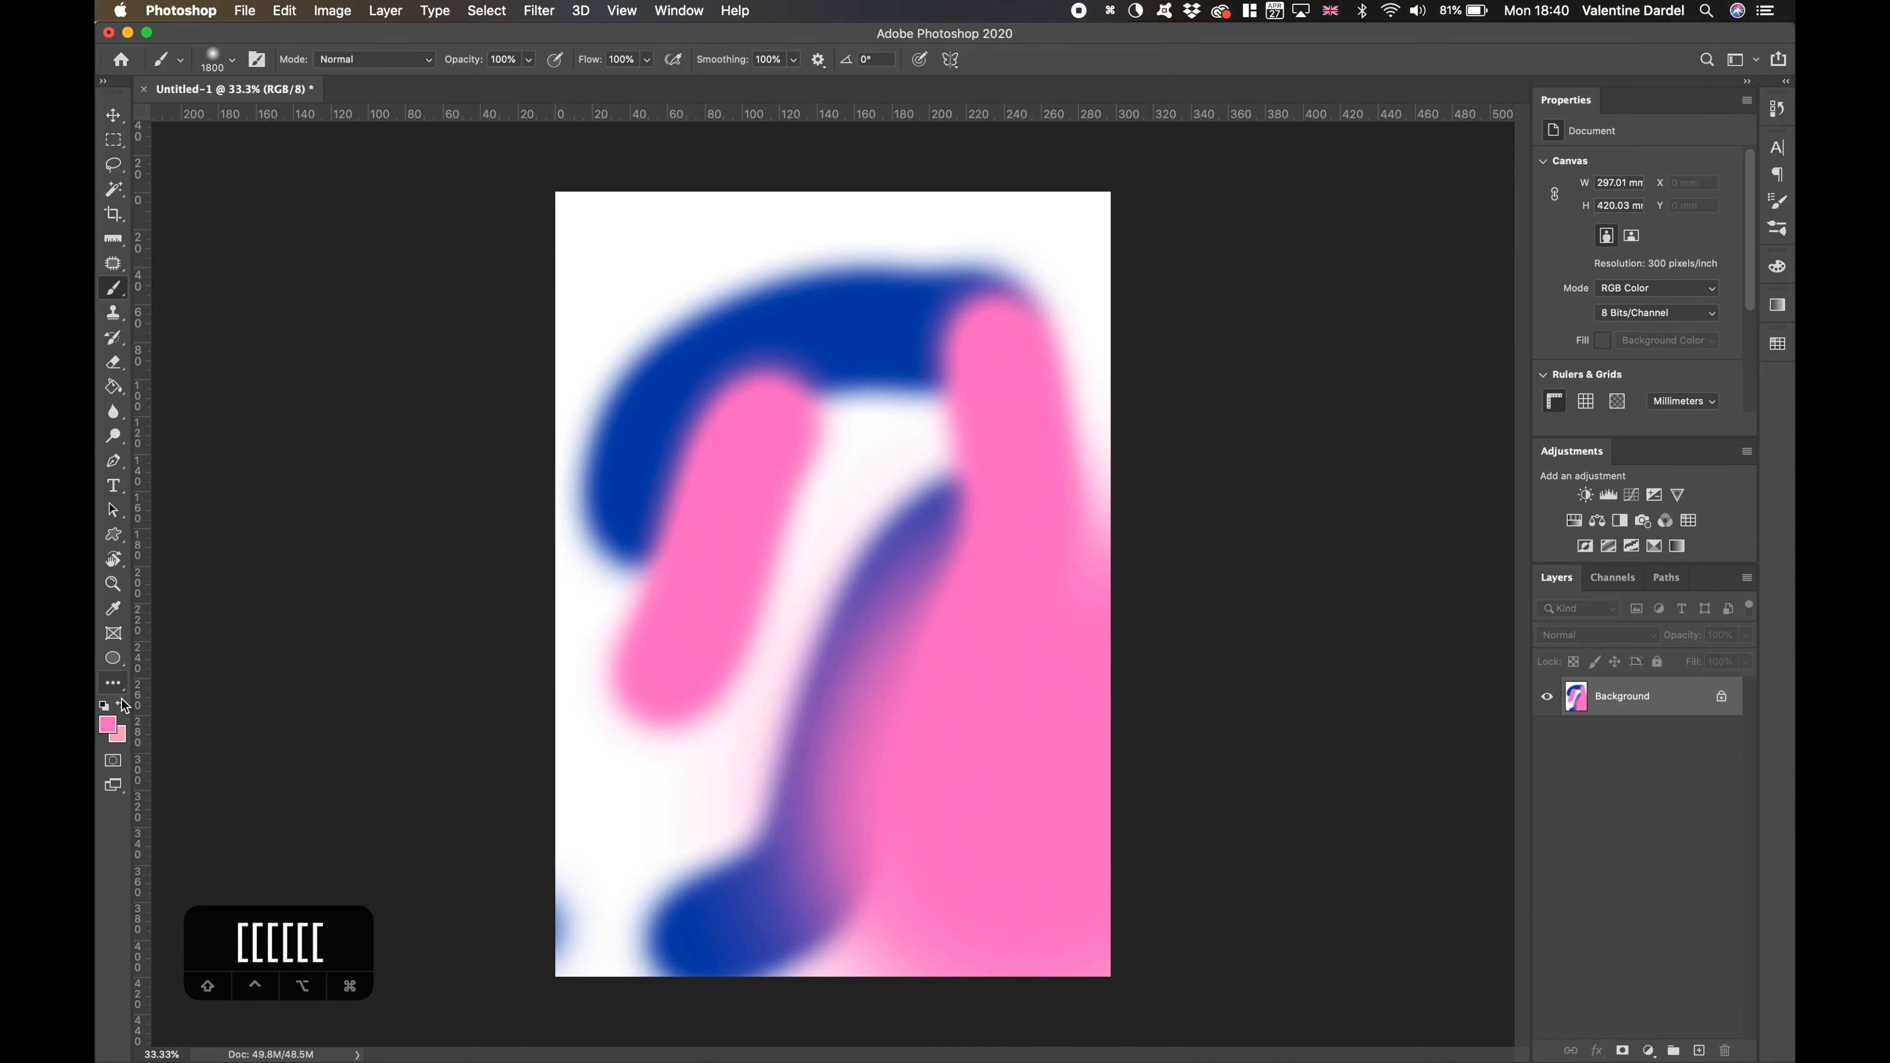
{"action": "left_click", "coordinate": [109, 725]}
{"action": "left_click", "coordinate": [439, 515]}
{"action": "left_click_drag", "start_coordinate": [283, 465], "coordinate": [255, 448]}
{"action": "left_click", "coordinate": [608, 438]}
{"action": "left_click_drag", "start_coordinate": [826, 521], "coordinate": [703, 737]}
- Switch the foreground colour to muted green and paint a band across the upper part of the canvas
{"action": "left_click", "coordinate": [109, 725]}
{"action": "left_click", "coordinate": [439, 592]}
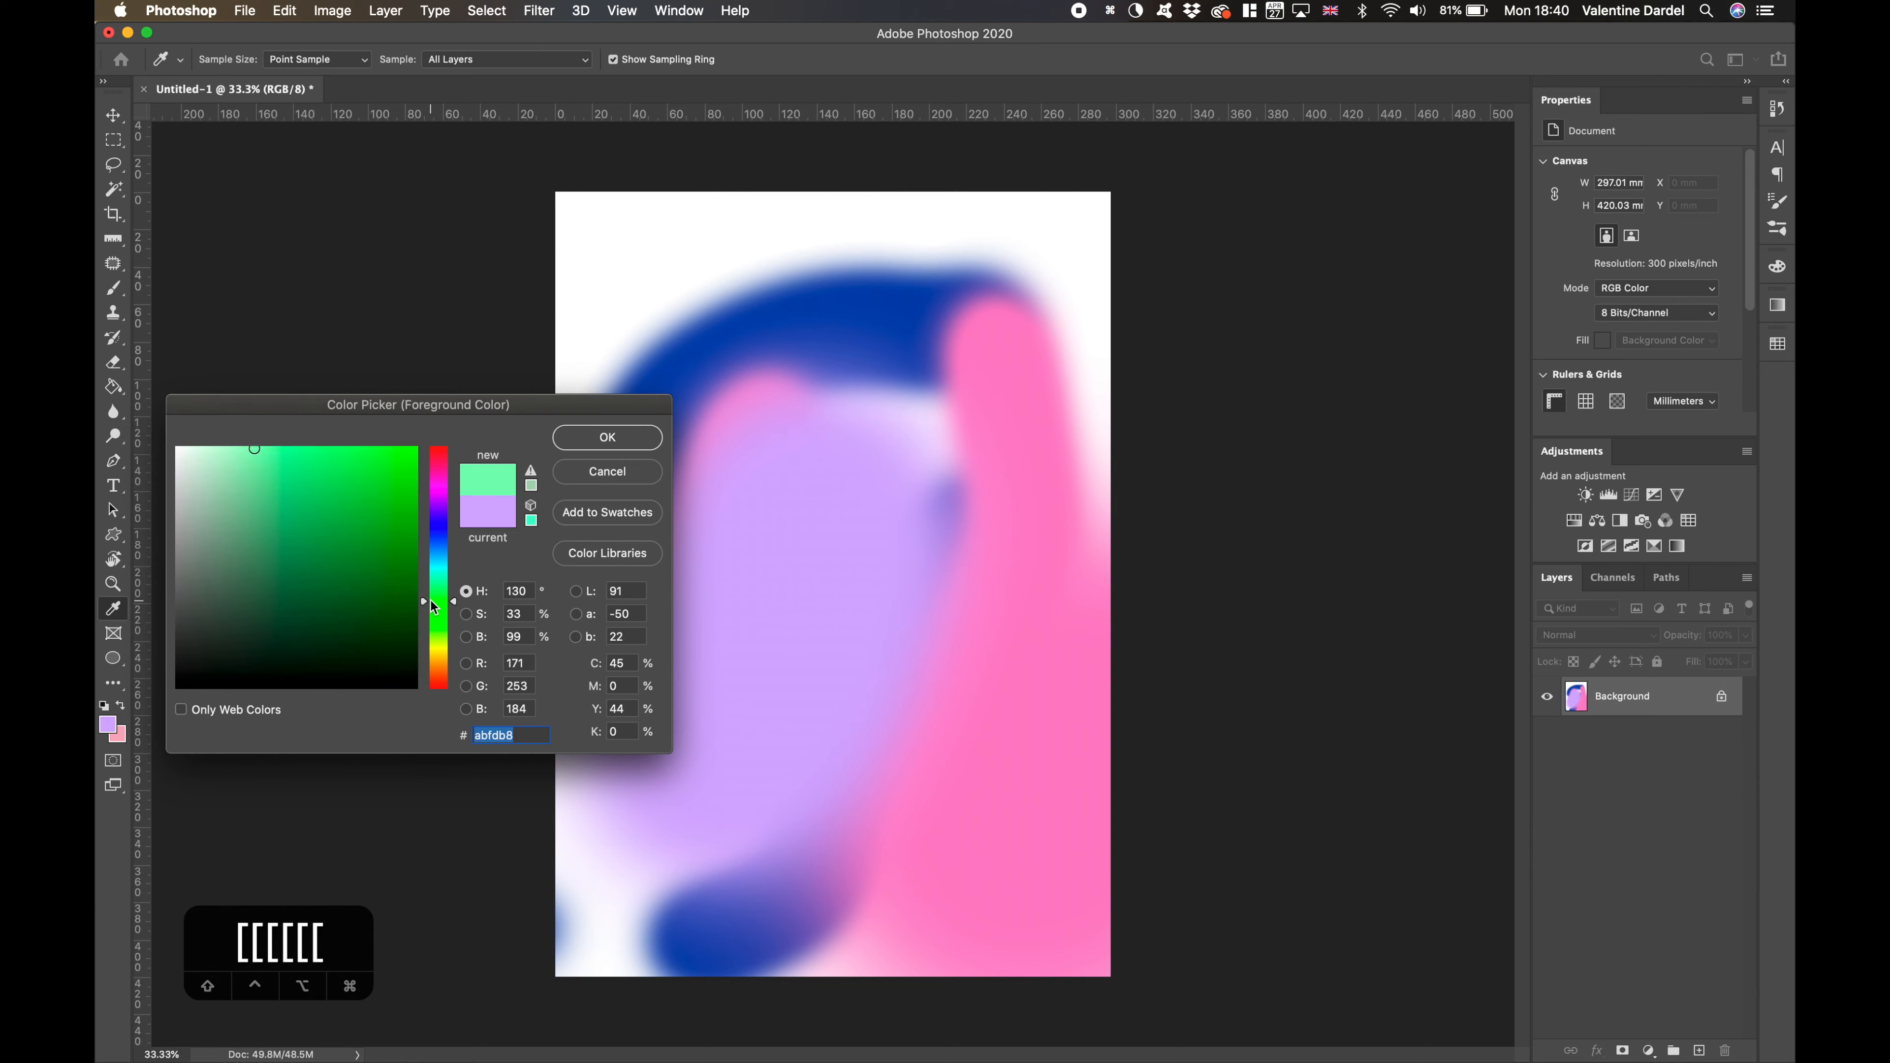
{"action": "left_click", "coordinate": [608, 438]}
{"action": "left_click_drag", "start_coordinate": [663, 245], "coordinate": [1057, 245]}
- Paint red patches in the upper centre and along the lower edge of the canvas with a 1200 px brush
{"action": "left_click", "coordinate": [109, 725]}
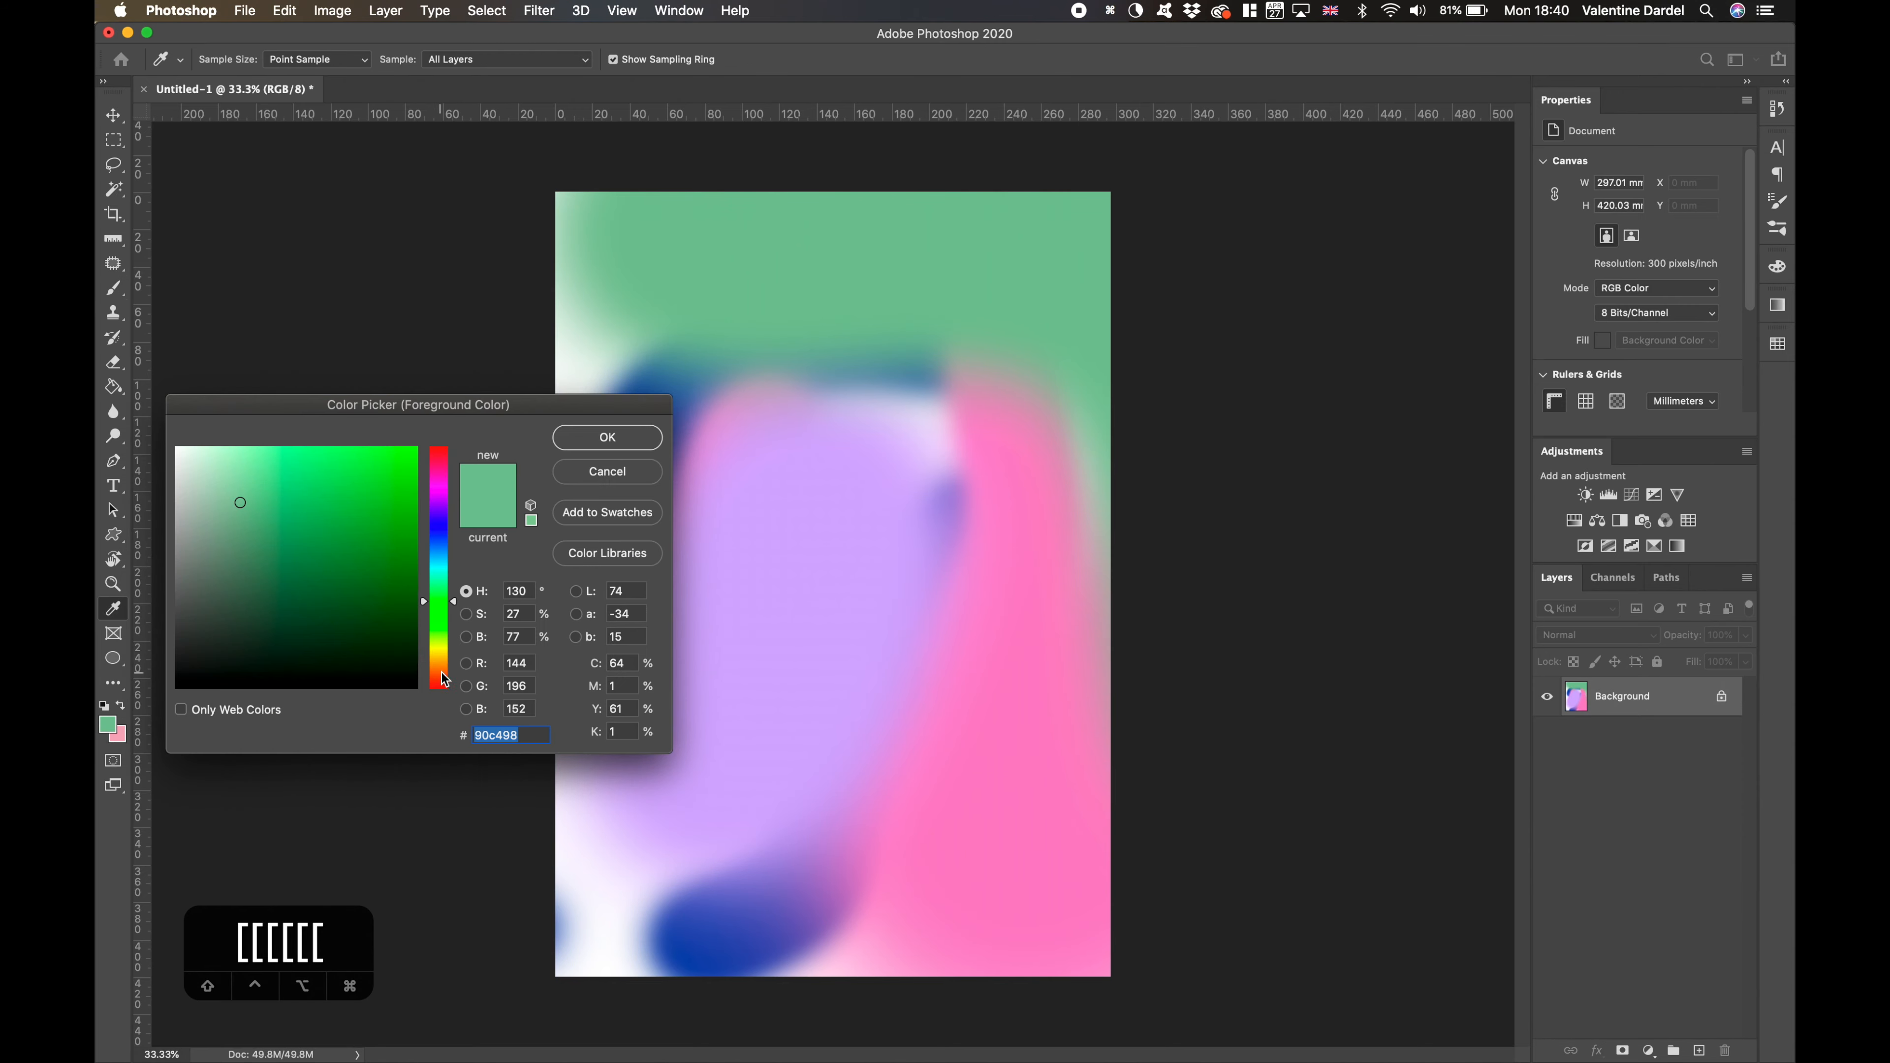
{"action": "left_click", "coordinate": [439, 453]}
{"action": "left_click", "coordinate": [301, 500]}
{"action": "left_click", "coordinate": [607, 438]}
{"action": "key", "text": "bracketleft"}
{"action": "key", "text": "bracketleft"}
{"action": "key", "text": "bracketleft"}
{"action": "key", "text": "bracketleft"}
{"action": "key", "text": "bracketleft"}
{"action": "key", "text": "bracketleft"}
{"action": "left_click_drag", "start_coordinate": [818, 417], "coordinate": [917, 557]}
{"action": "left_click_drag", "start_coordinate": [864, 927], "coordinate": [573, 957]}
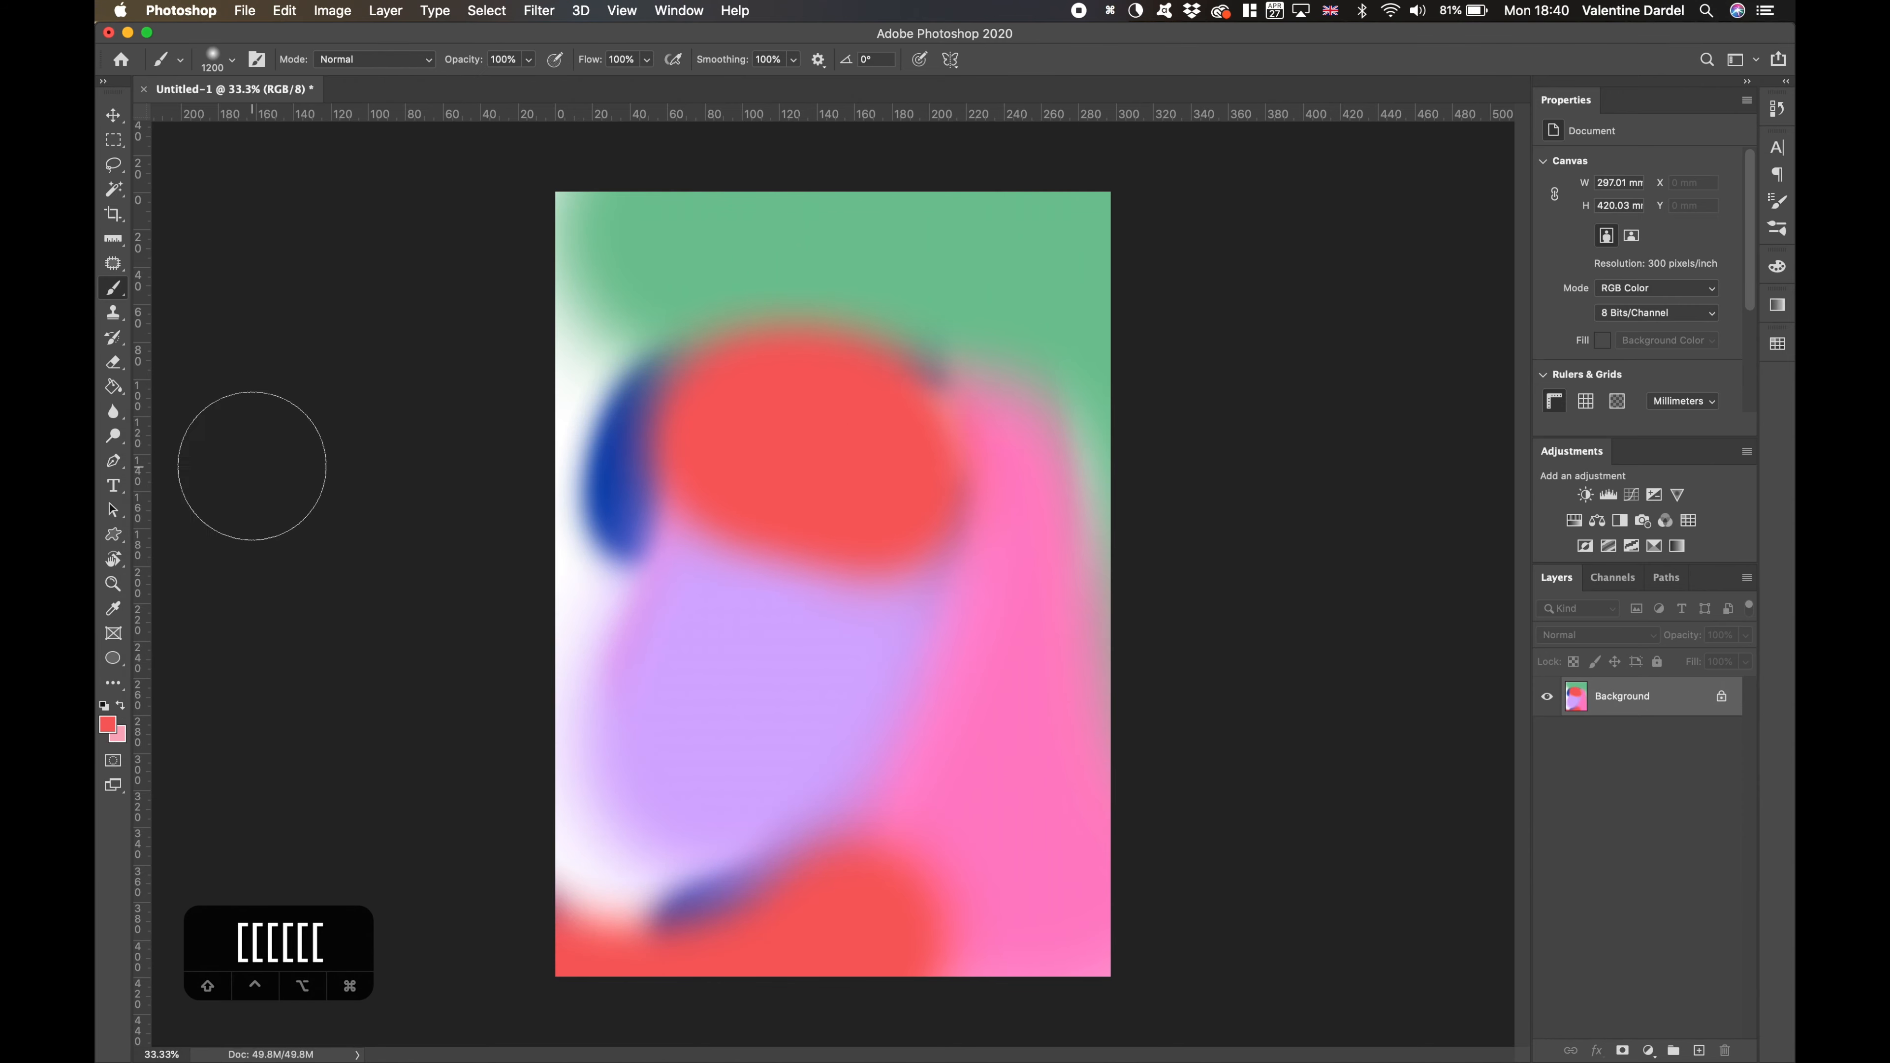
- Paint a medium-blue stroke down the canvas's left side and a dab beside the upper red patch
{"action": "left_click", "coordinate": [109, 724]}
{"action": "left_click", "coordinate": [440, 540]}
{"action": "left_click", "coordinate": [298, 497]}
{"action": "left_click", "coordinate": [608, 438]}
{"action": "left_click_drag", "start_coordinate": [605, 354], "coordinate": [629, 910]}
{"action": "left_click", "coordinate": [949, 389]}
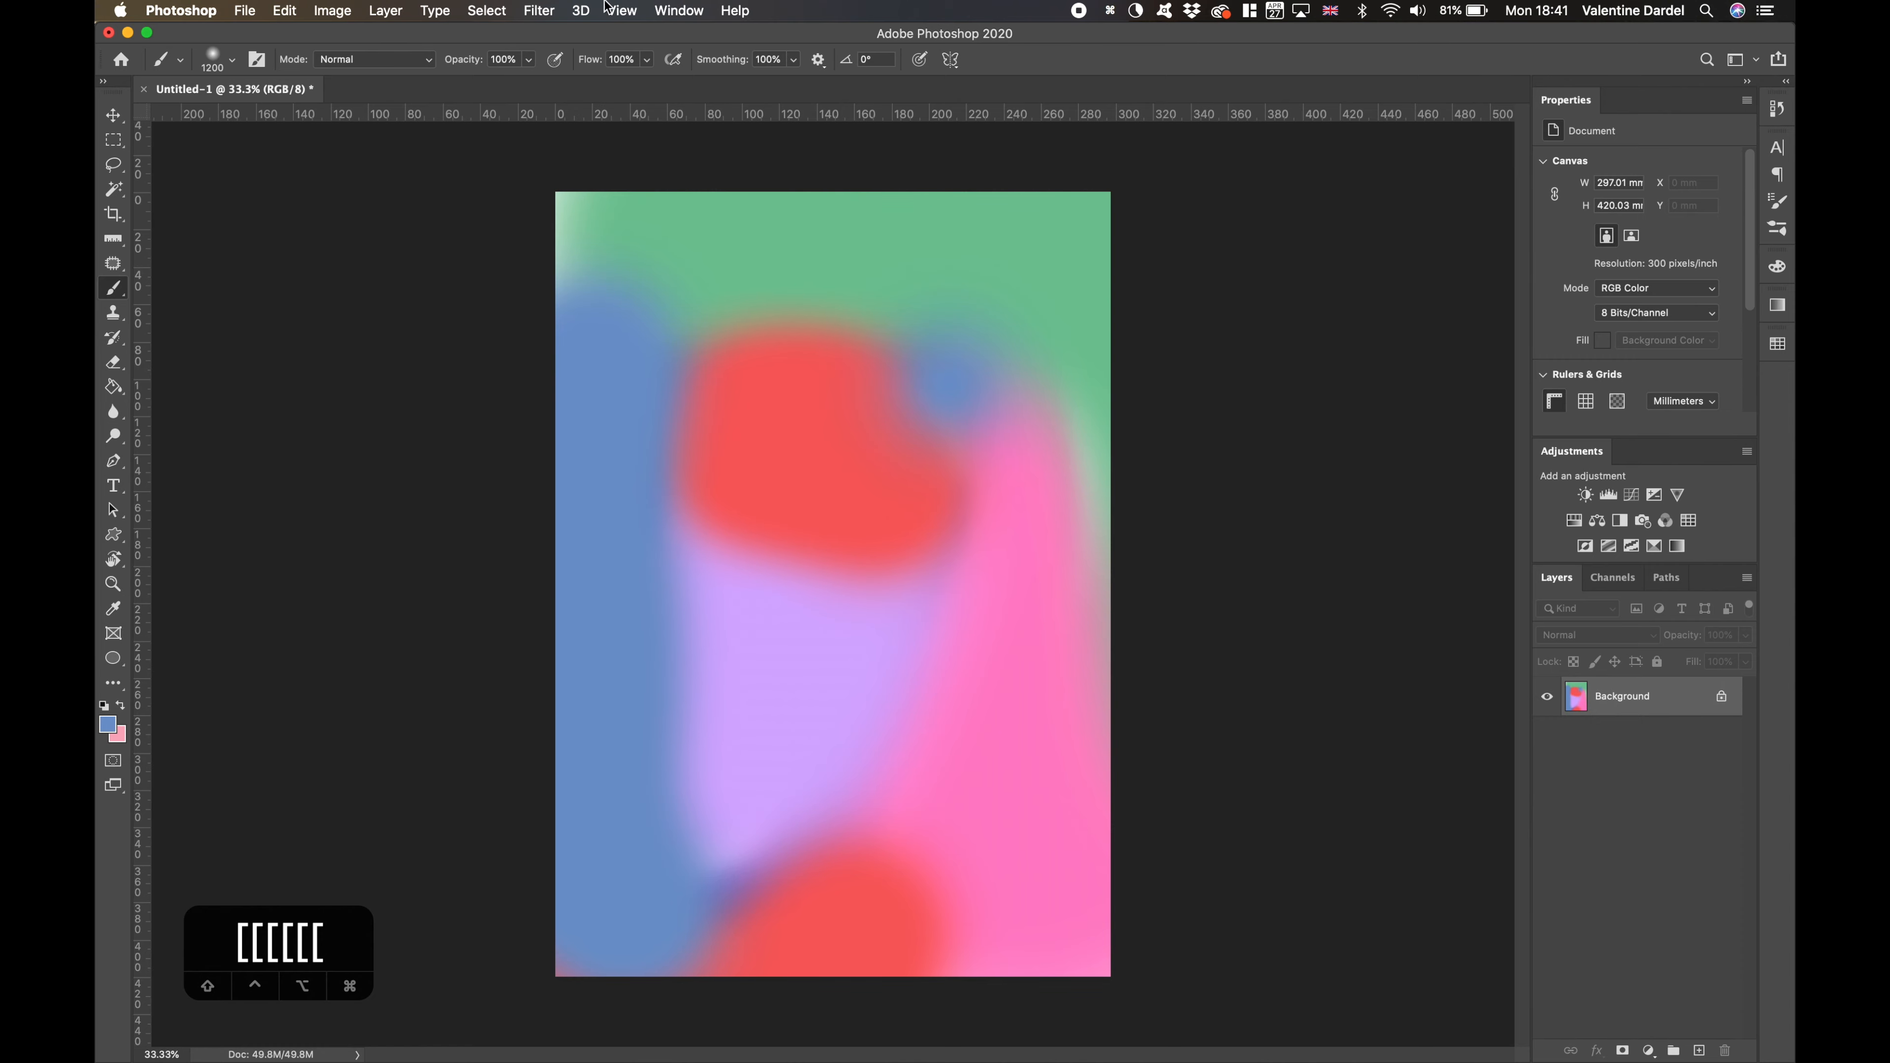
- Apply a Gaussian Blur to the painted background with an increased radius
{"action": "key", "text": "v"}
{"action": "left_click", "coordinate": [540, 10]}
{"action": "left_click", "coordinate": [539, 9]}
{"action": "left_click", "coordinate": [539, 10]}
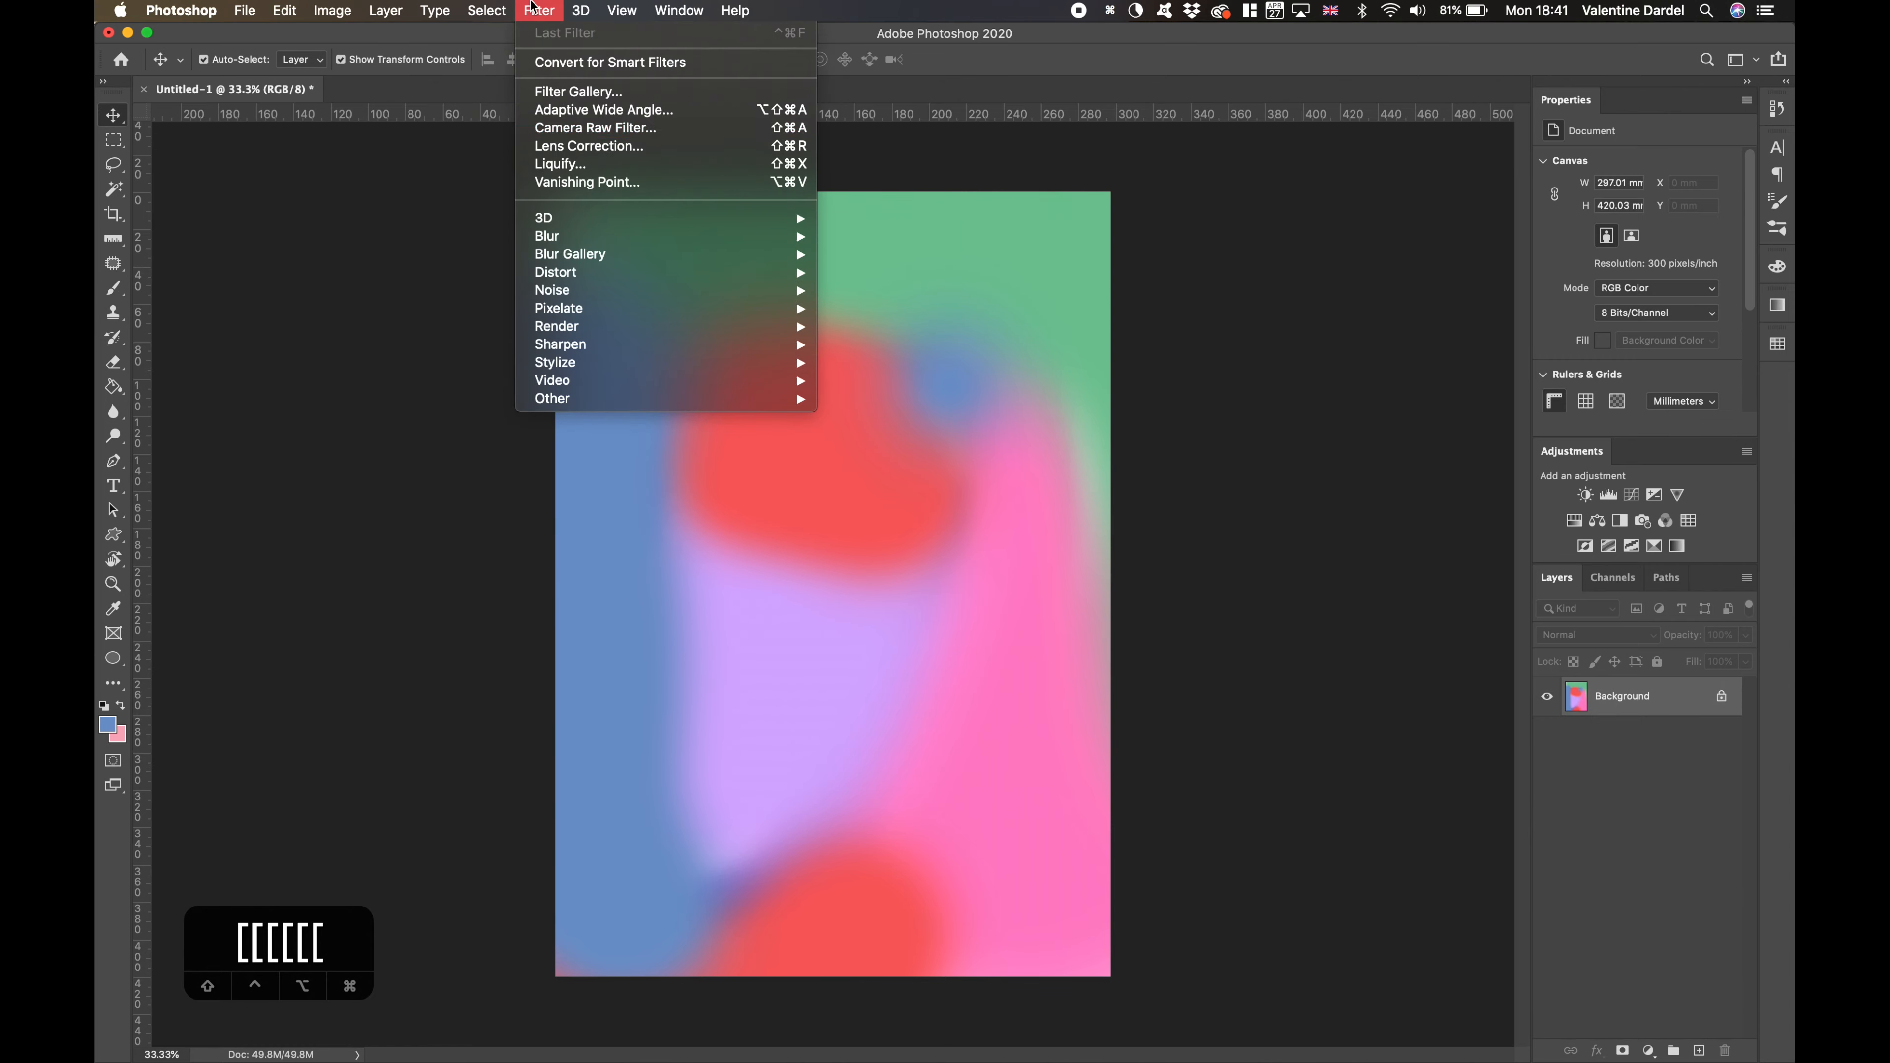
{"action": "mouse_move", "coordinate": [791, 236]}
{"action": "left_click", "coordinate": [882, 309]}
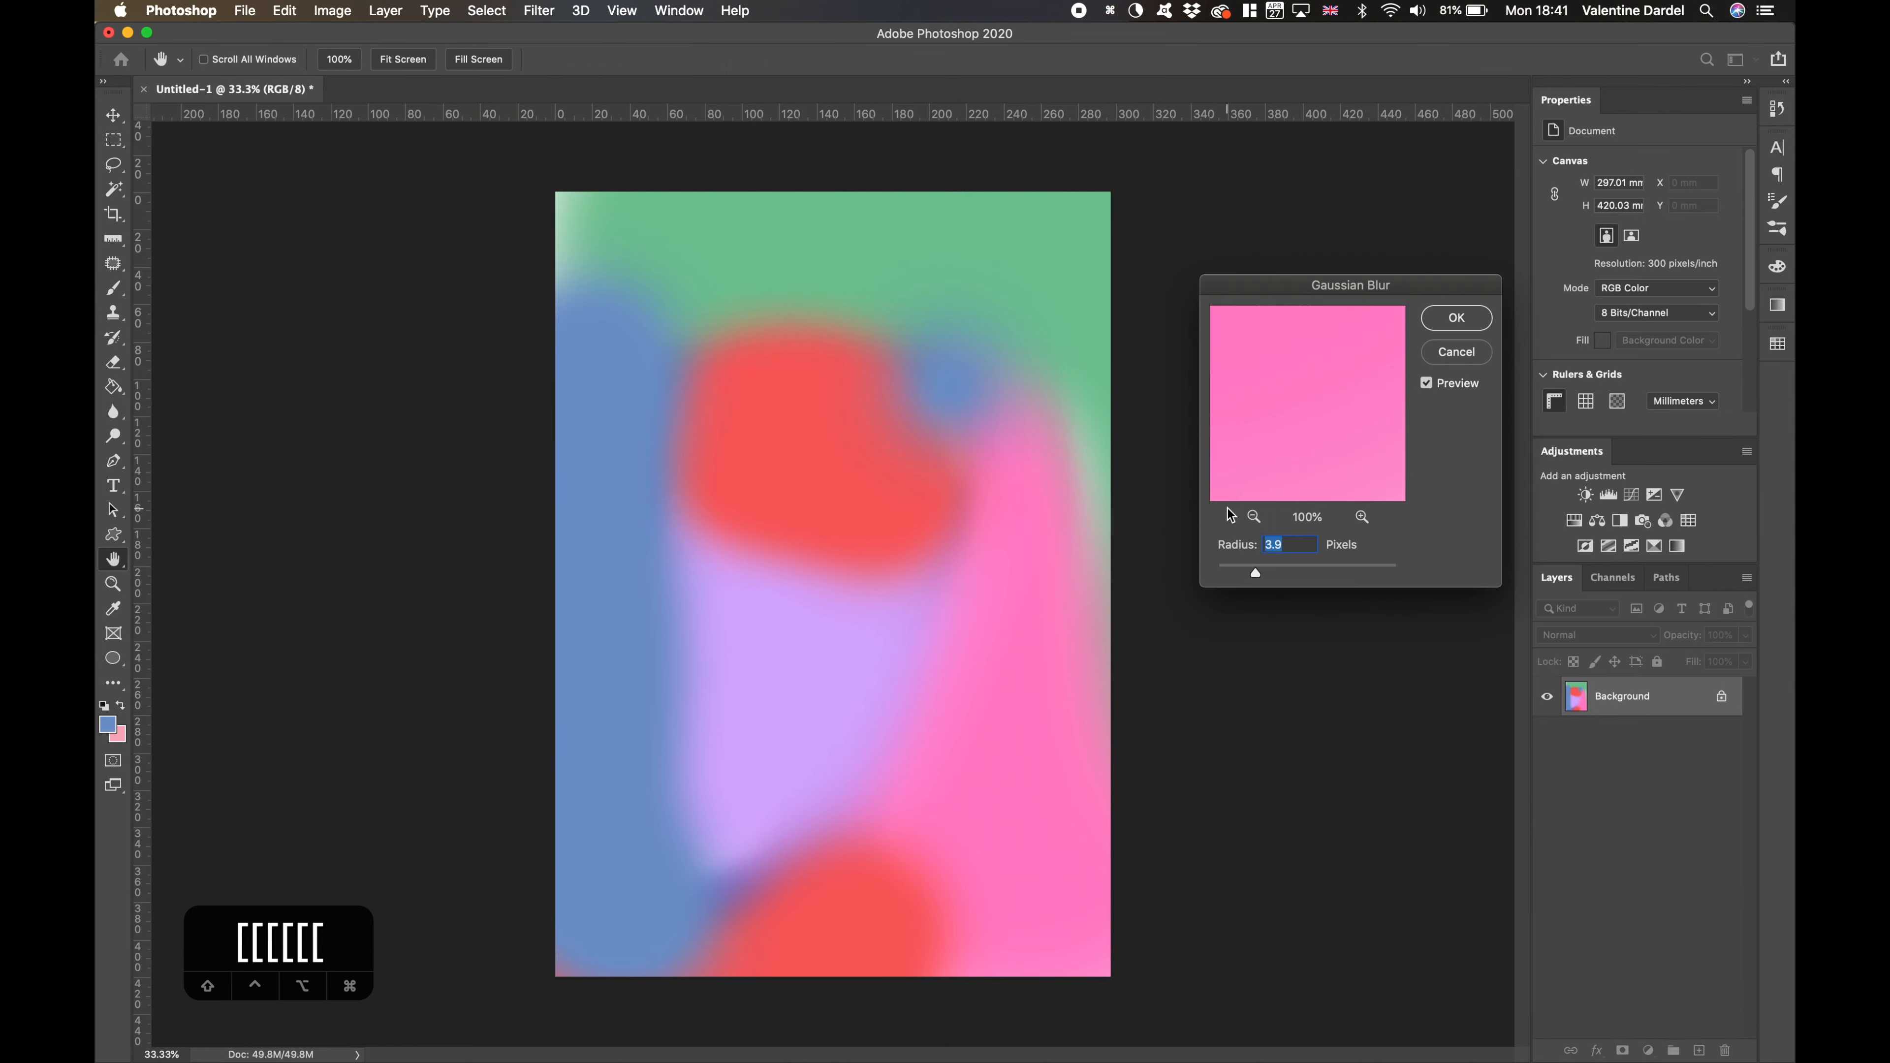
{"action": "left_click_drag", "start_coordinate": [1258, 573], "coordinate": [1333, 565]}
{"action": "left_click", "coordinate": [1444, 328]}
- Add a Gradient Map adjustment above the background and give its gradient a dark-blue stop at 49%
{"action": "left_click", "coordinate": [1677, 546]}
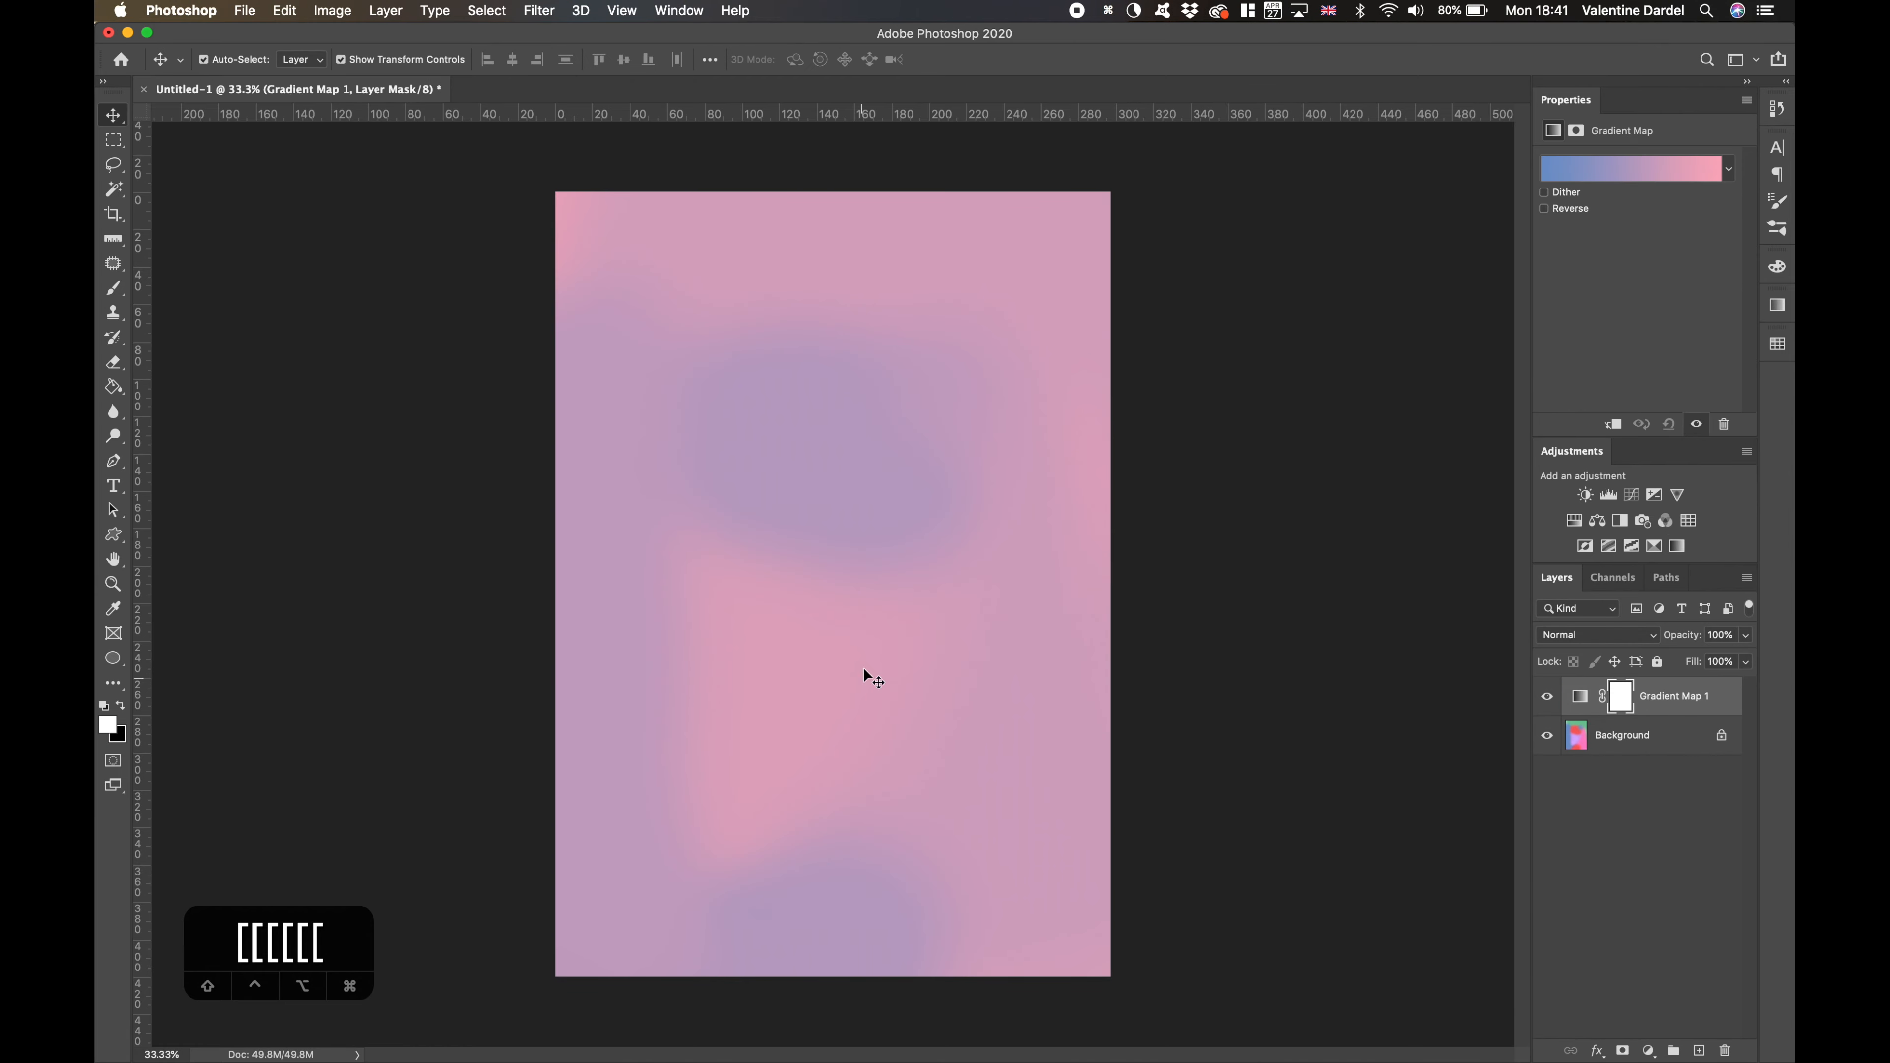
{"action": "left_click", "coordinate": [1630, 177]}
{"action": "left_click", "coordinate": [1445, 779]}
{"action": "double_click", "coordinate": [1445, 779]}
{"action": "left_click", "coordinate": [419, 550]}
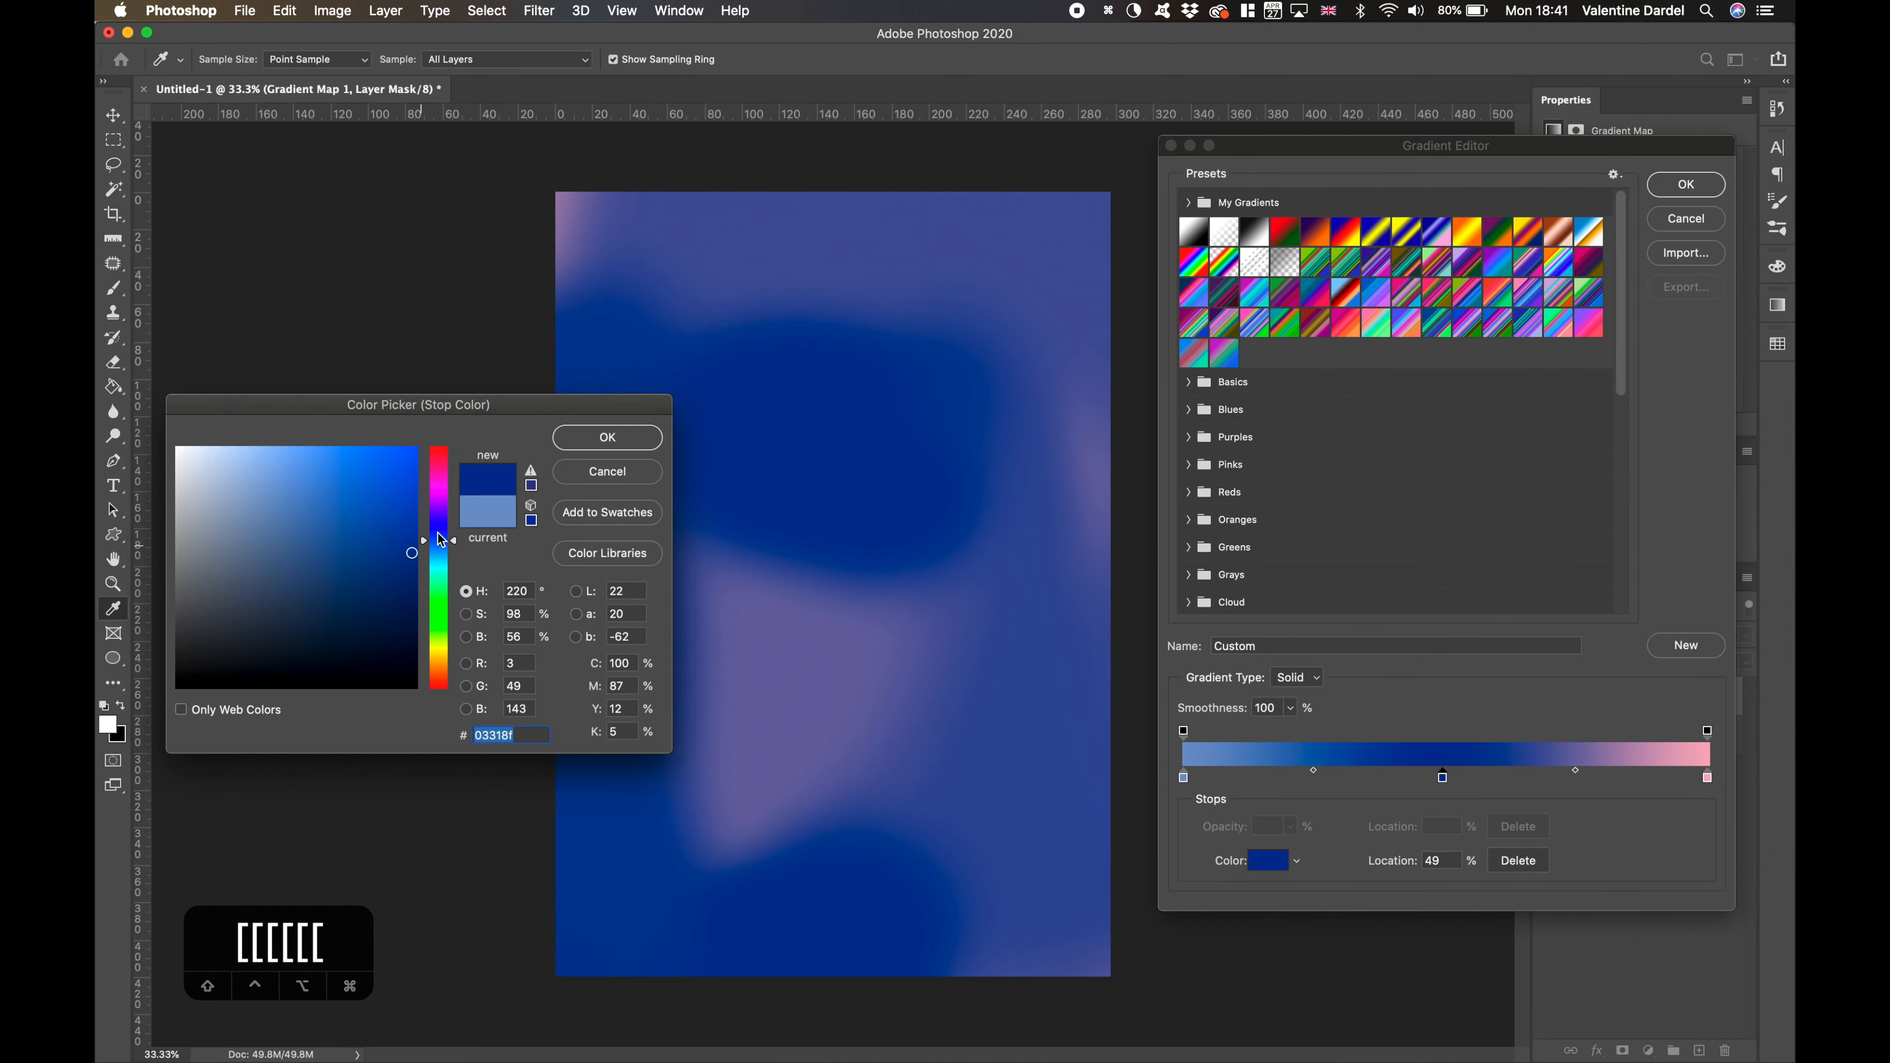
{"action": "left_click", "coordinate": [587, 439]}
- Add a light-blue stop at 23% to the gradient and recolour its first stop red
{"action": "double_click", "coordinate": [1303, 780]}
{"action": "left_click", "coordinate": [268, 456]}
{"action": "left_click", "coordinate": [585, 444]}
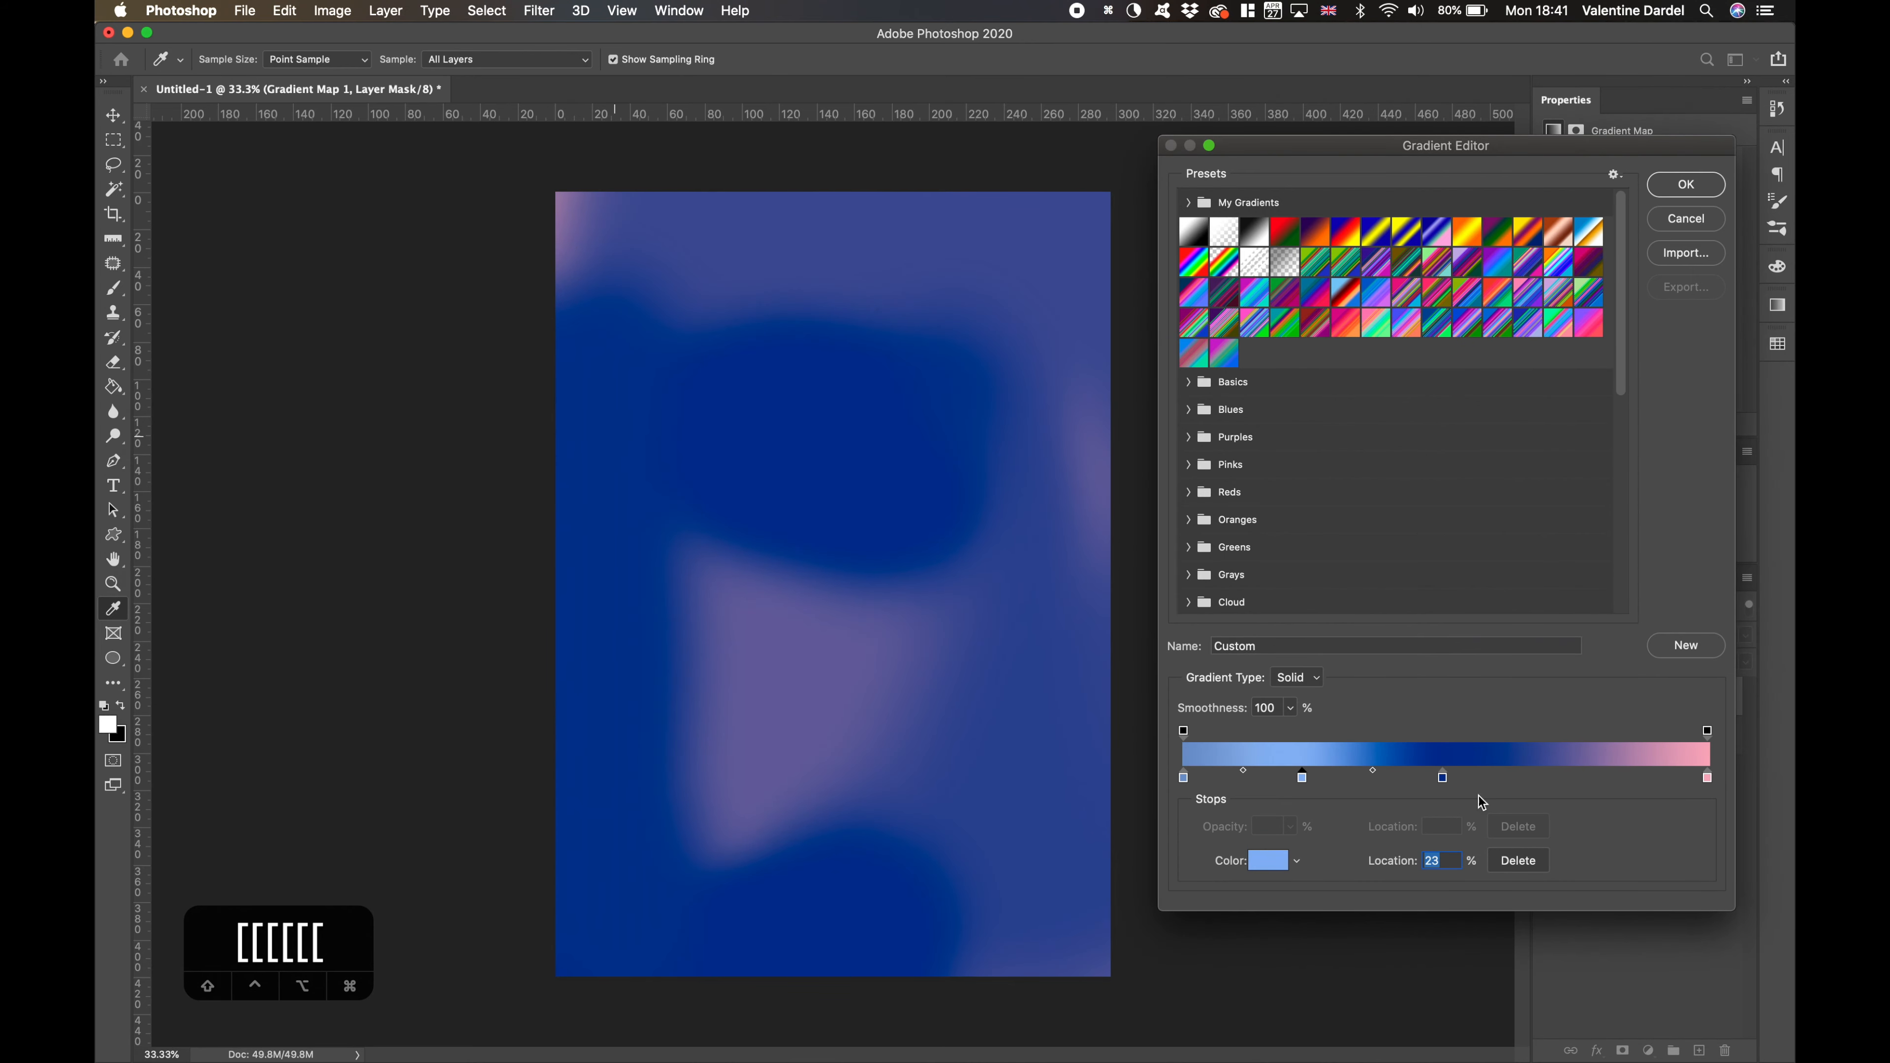
{"action": "double_click", "coordinate": [1183, 779]}
{"action": "left_click", "coordinate": [440, 450]}
{"action": "left_click", "coordinate": [415, 502]}
{"action": "left_click", "coordinate": [580, 436]}
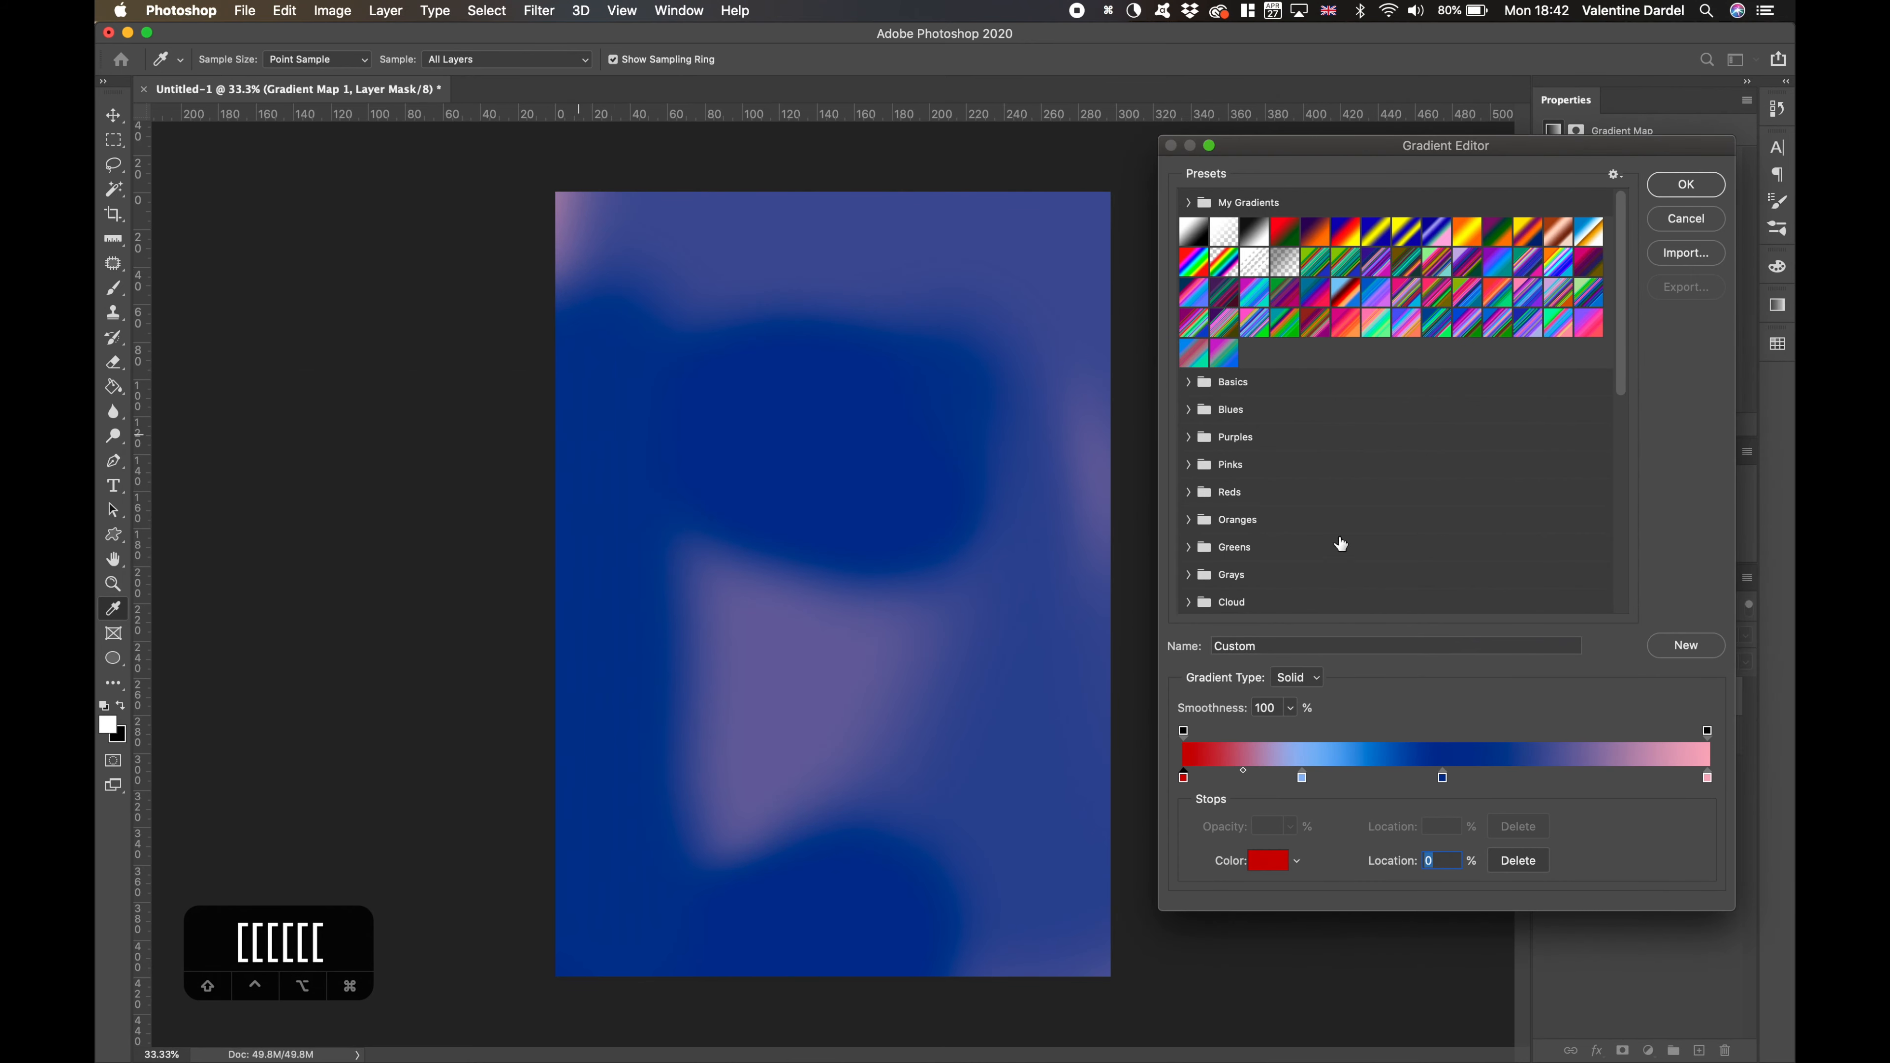
- Shift the dark-blue stop towards the pink end of the gradient and move the light-blue stop to 66%
{"action": "left_click_drag", "start_coordinate": [1443, 779], "coordinate": [1525, 778]}
{"action": "left_click_drag", "start_coordinate": [1303, 779], "coordinate": [1332, 779]}
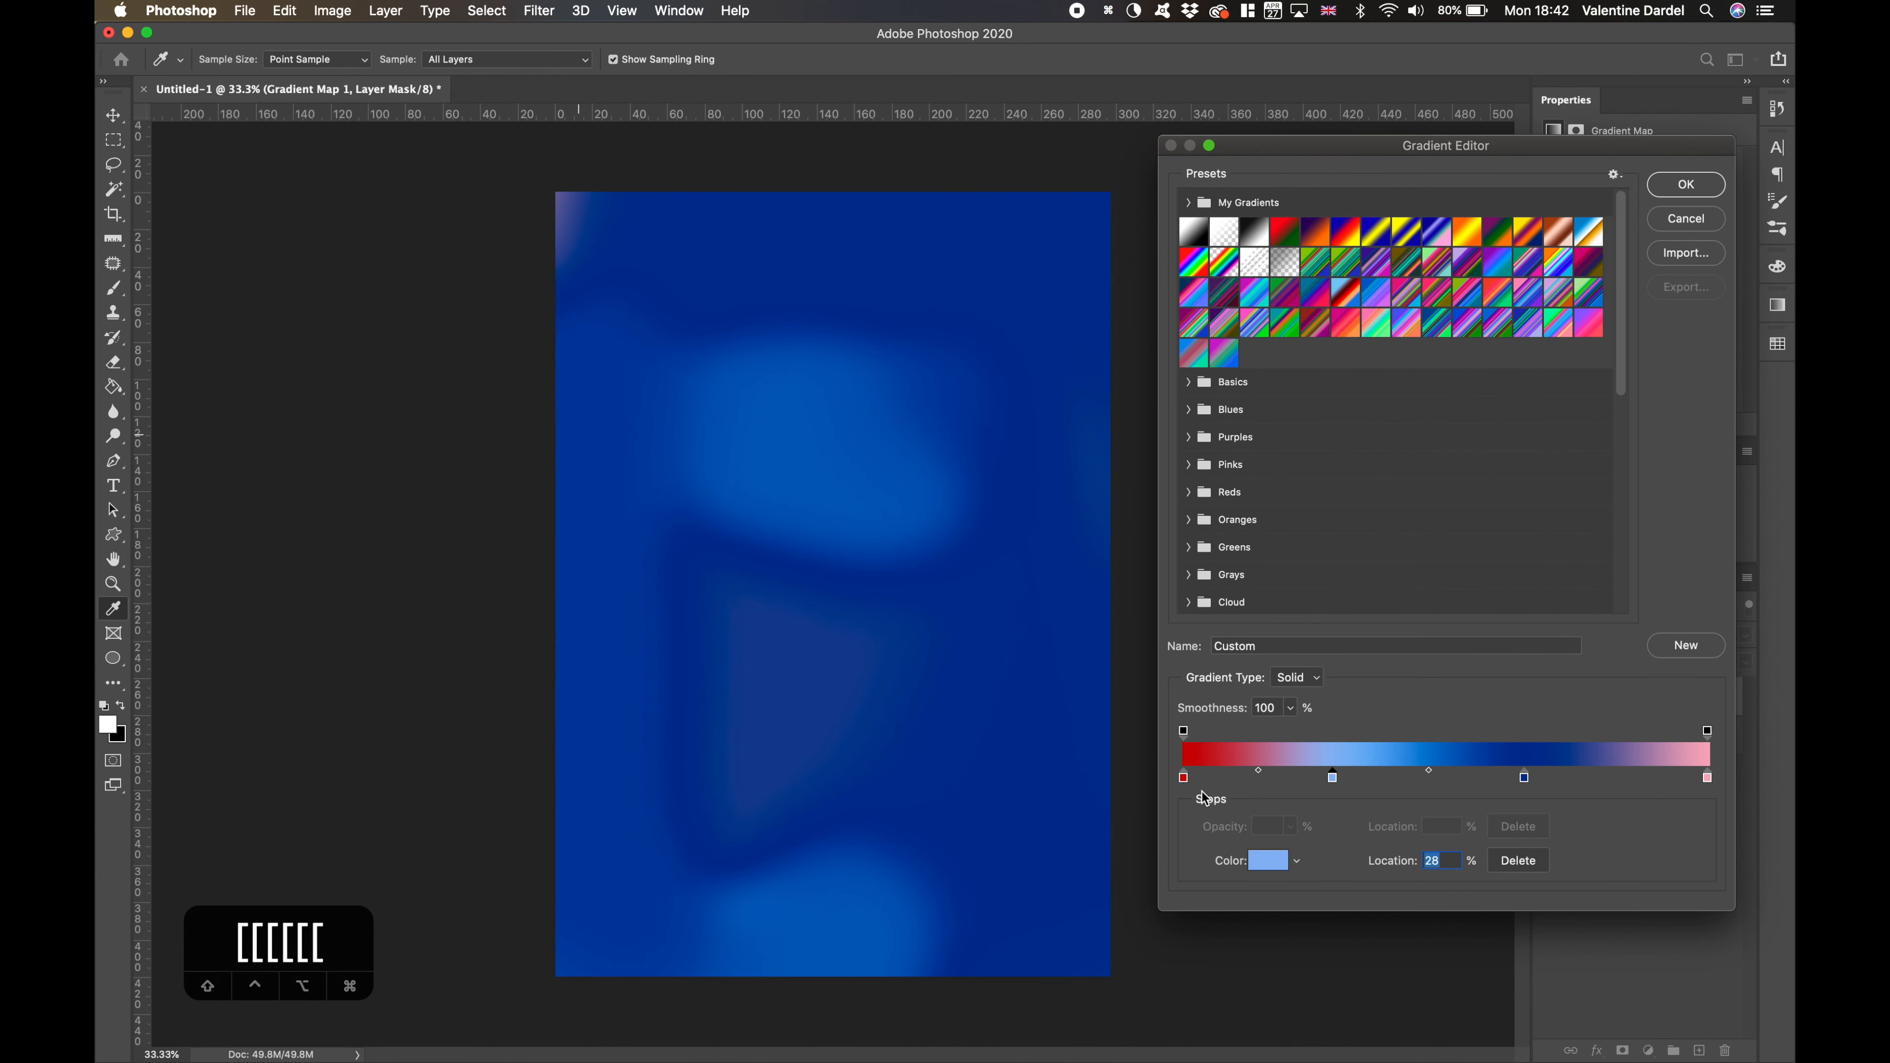
{"action": "left_click_drag", "start_coordinate": [1502, 145], "coordinate": [1345, 33]}
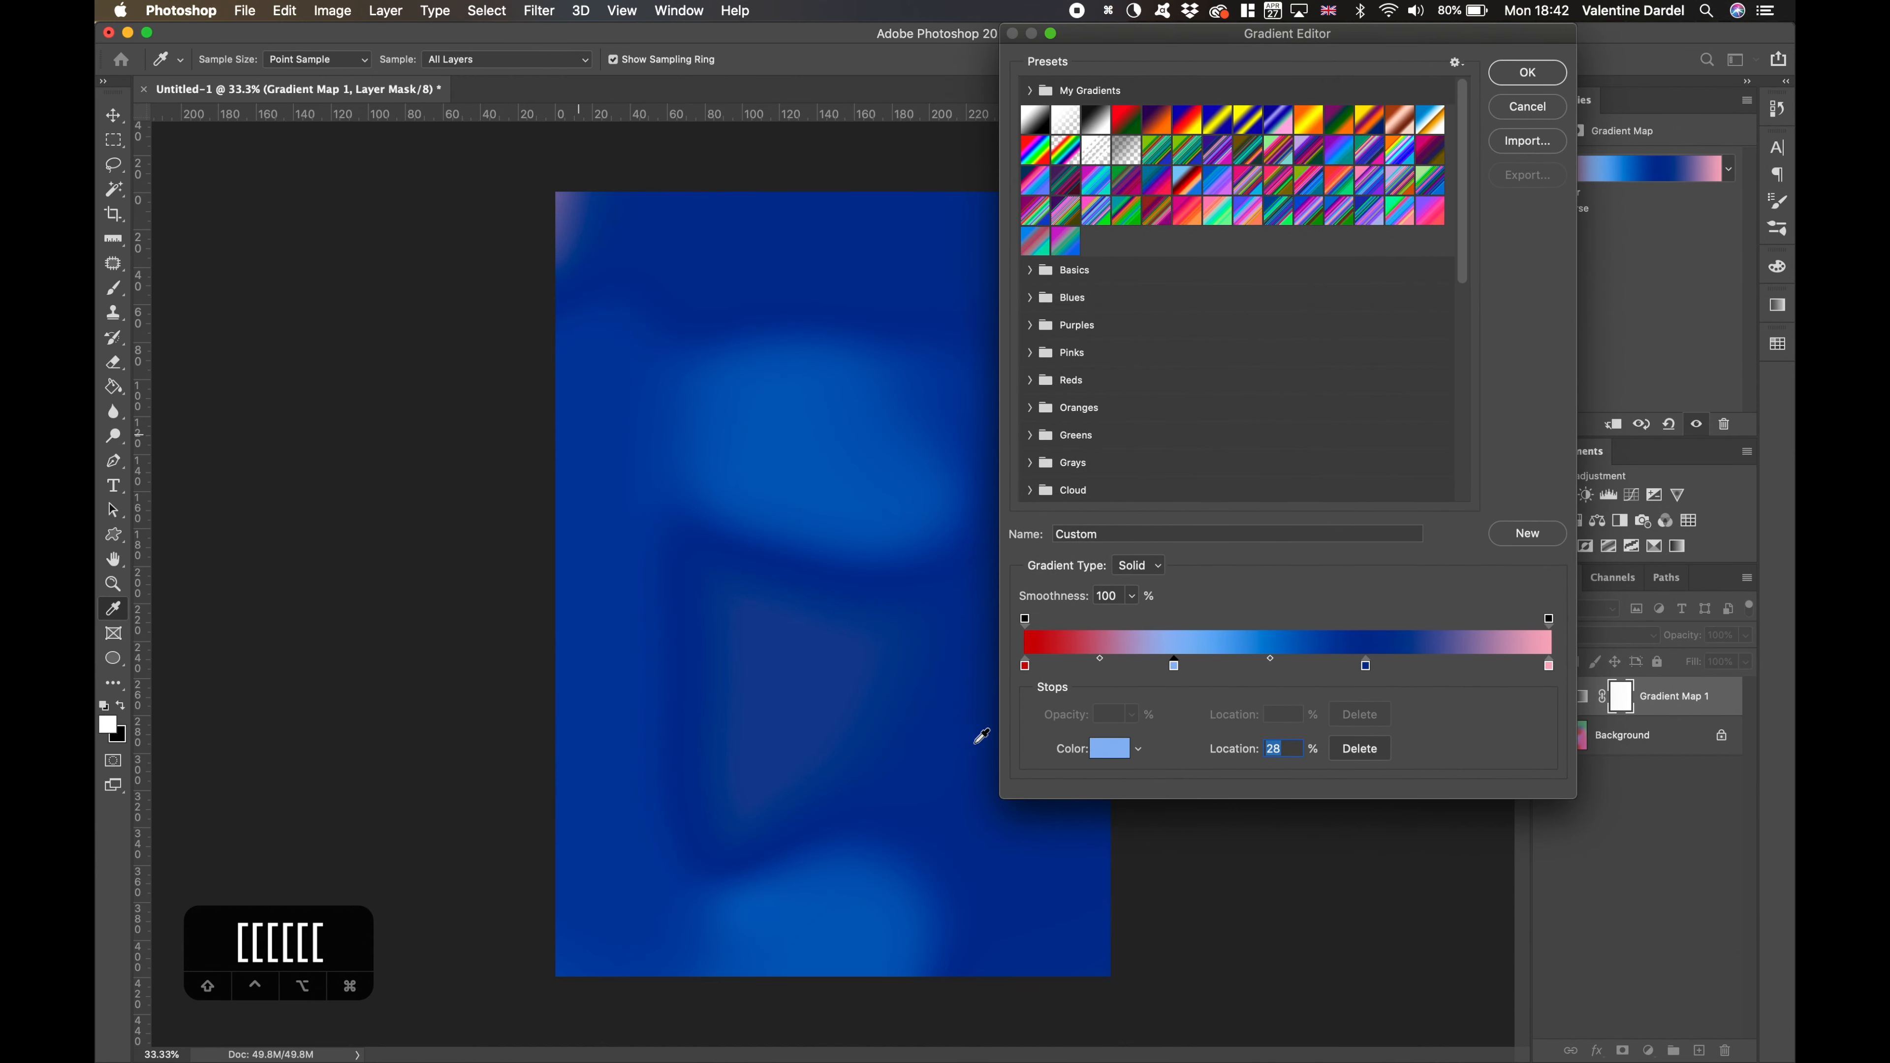
{"action": "left_click_drag", "start_coordinate": [1366, 665], "coordinate": [1439, 666]}
{"action": "left_click_drag", "start_coordinate": [1174, 666], "coordinate": [1370, 665]}
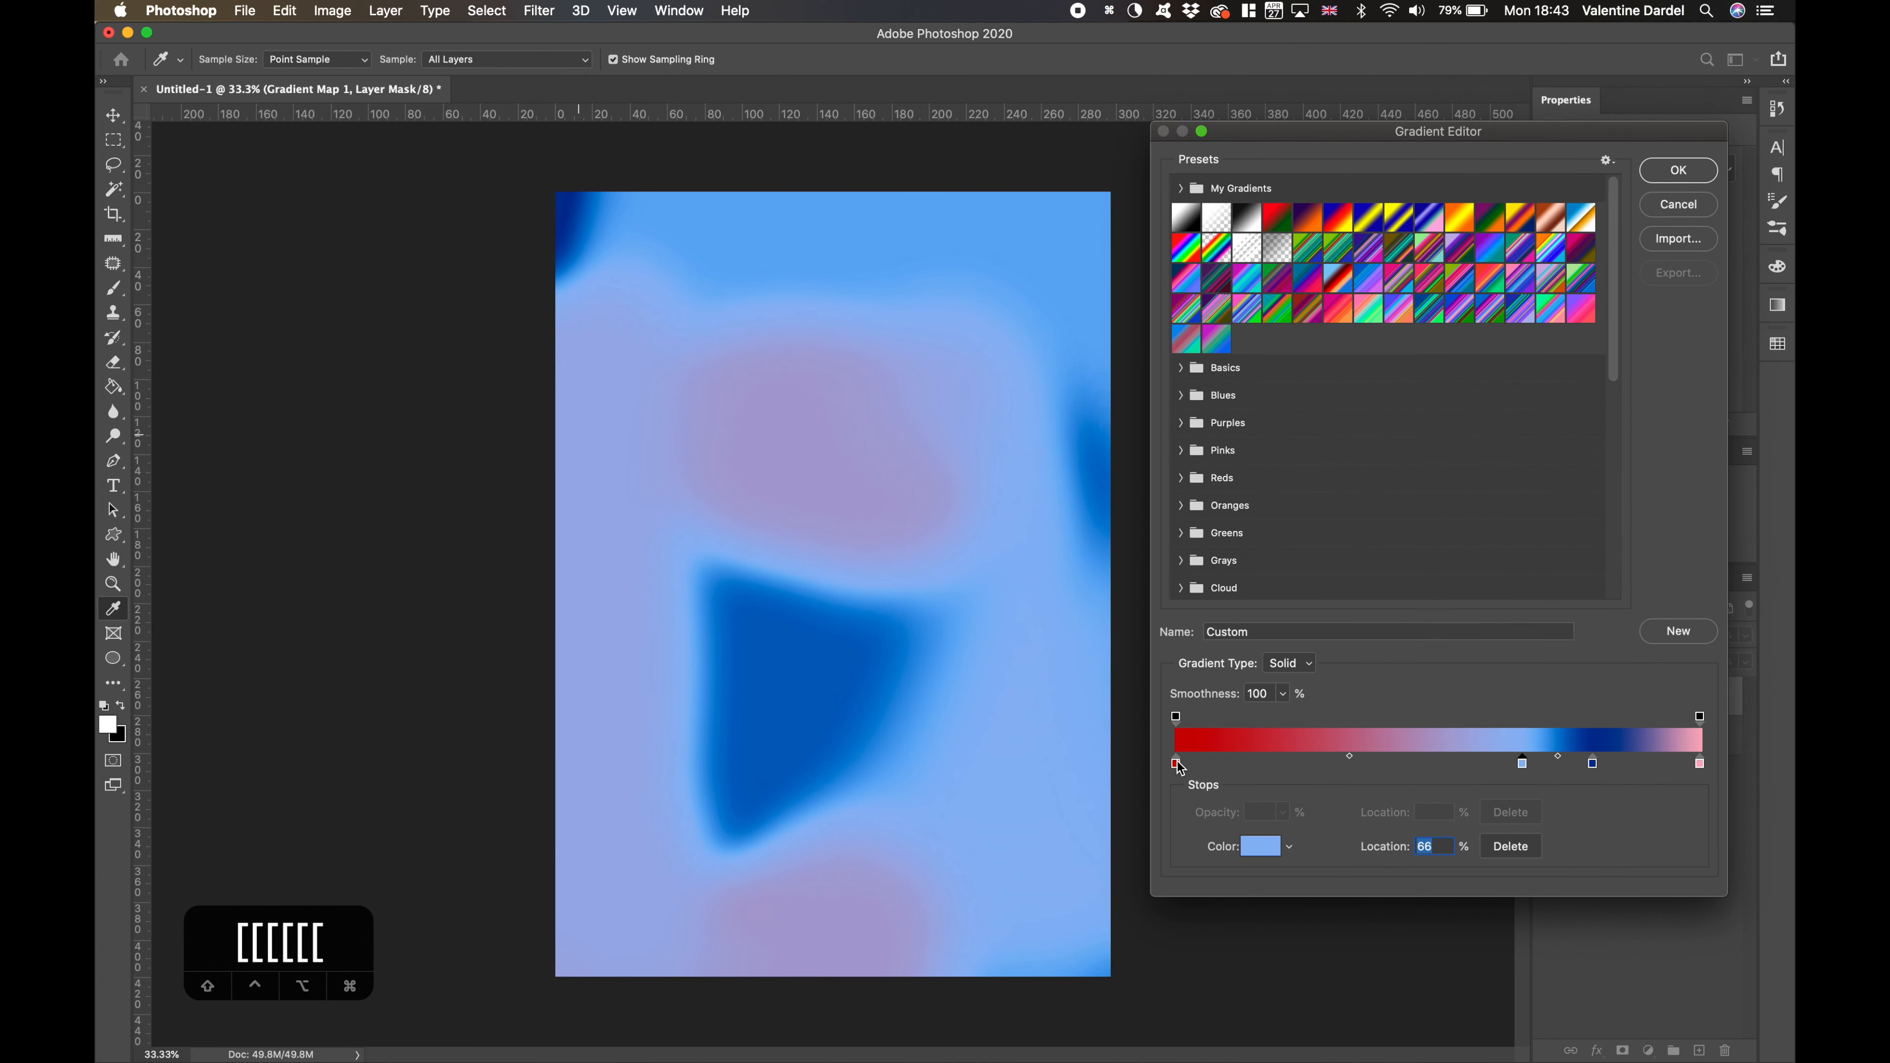
- Rearrange the gradient stops into the order light blue, dark blue, red, pink and accept the gradient
{"action": "left_click_drag", "start_coordinate": [1177, 763], "coordinate": [1461, 765]}
{"action": "left_click_drag", "start_coordinate": [1522, 764], "coordinate": [1629, 765]}
{"action": "left_click_drag", "start_coordinate": [1461, 765], "coordinate": [1342, 766]}
{"action": "left_click_drag", "start_coordinate": [1547, 765], "coordinate": [1473, 765]}
{"action": "left_click_drag", "start_coordinate": [1630, 765], "coordinate": [1571, 765]}
{"action": "left_click_drag", "start_coordinate": [1473, 765], "coordinate": [1378, 765]}
{"action": "left_click_drag", "start_coordinate": [1624, 764], "coordinate": [1556, 763]}
{"action": "left_click_drag", "start_coordinate": [1700, 764], "coordinate": [1495, 764]}
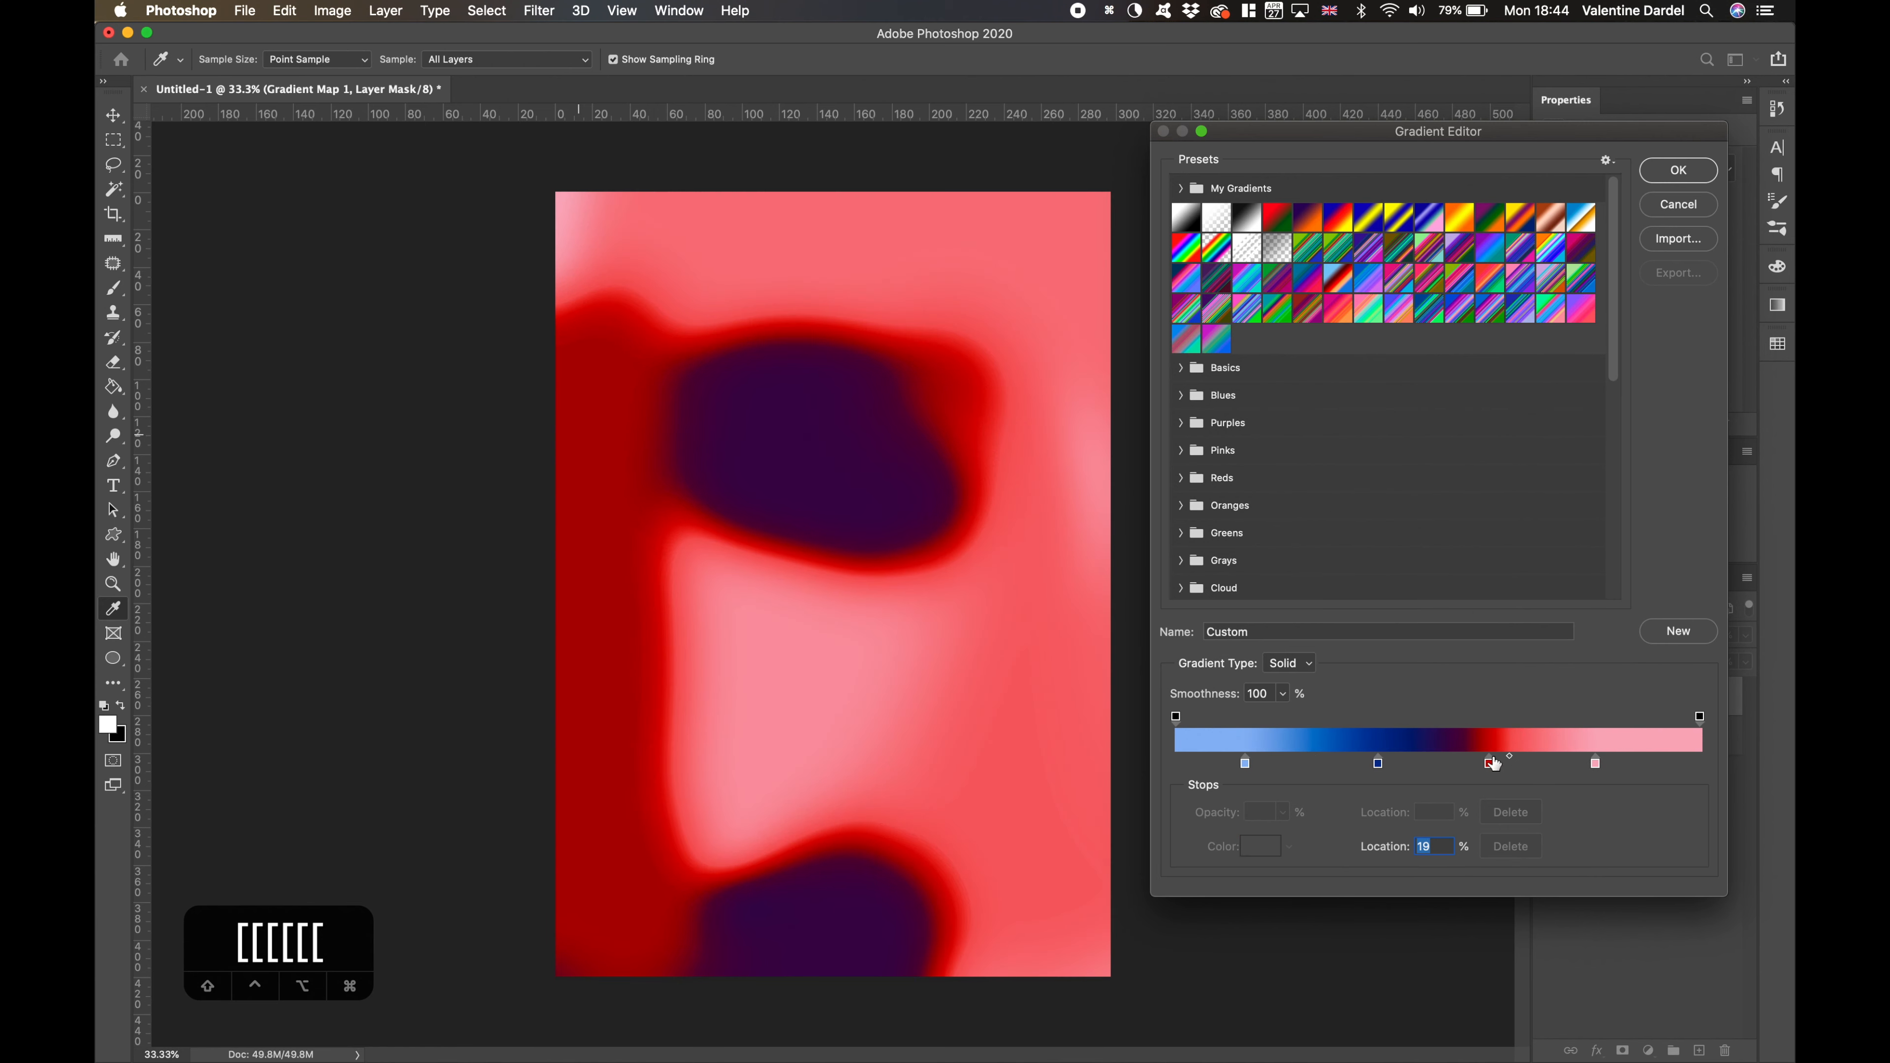
{"action": "left_click_drag", "start_coordinate": [1245, 763], "coordinate": [1467, 763]}
{"action": "left_click", "coordinate": [1678, 170]}
- Unlock the Background layer and enlarge it beyond the canvas's left and upper edges
{"action": "scroll", "coordinate": [735, 410], "scroll_direction": "down", "scroll_amount": 5}
{"action": "left_click", "coordinate": [1718, 735]}
{"action": "left_click_drag", "start_coordinate": [698, 392], "coordinate": [618, 282]}
{"action": "mouse_move", "coordinate": [775, 552]}
{"action": "left_mouse_down"}
{"action": "mouse_move", "coordinate": [832, 578]}
{"action": "mouse_move", "coordinate": [775, 552]}
{"action": "left_mouse_up"}
{"action": "key", "text": "Return"}
- Group the Gradient Map 1 adjustment with Layer 0 and name the group "Design 1"
{"action": "scroll", "coordinate": [1140, 640], "scroll_direction": "up", "scroll_amount": 3}
{"action": "left_click", "coordinate": [1615, 696], "text": "shift"}
{"action": "key", "text": "super+g"}
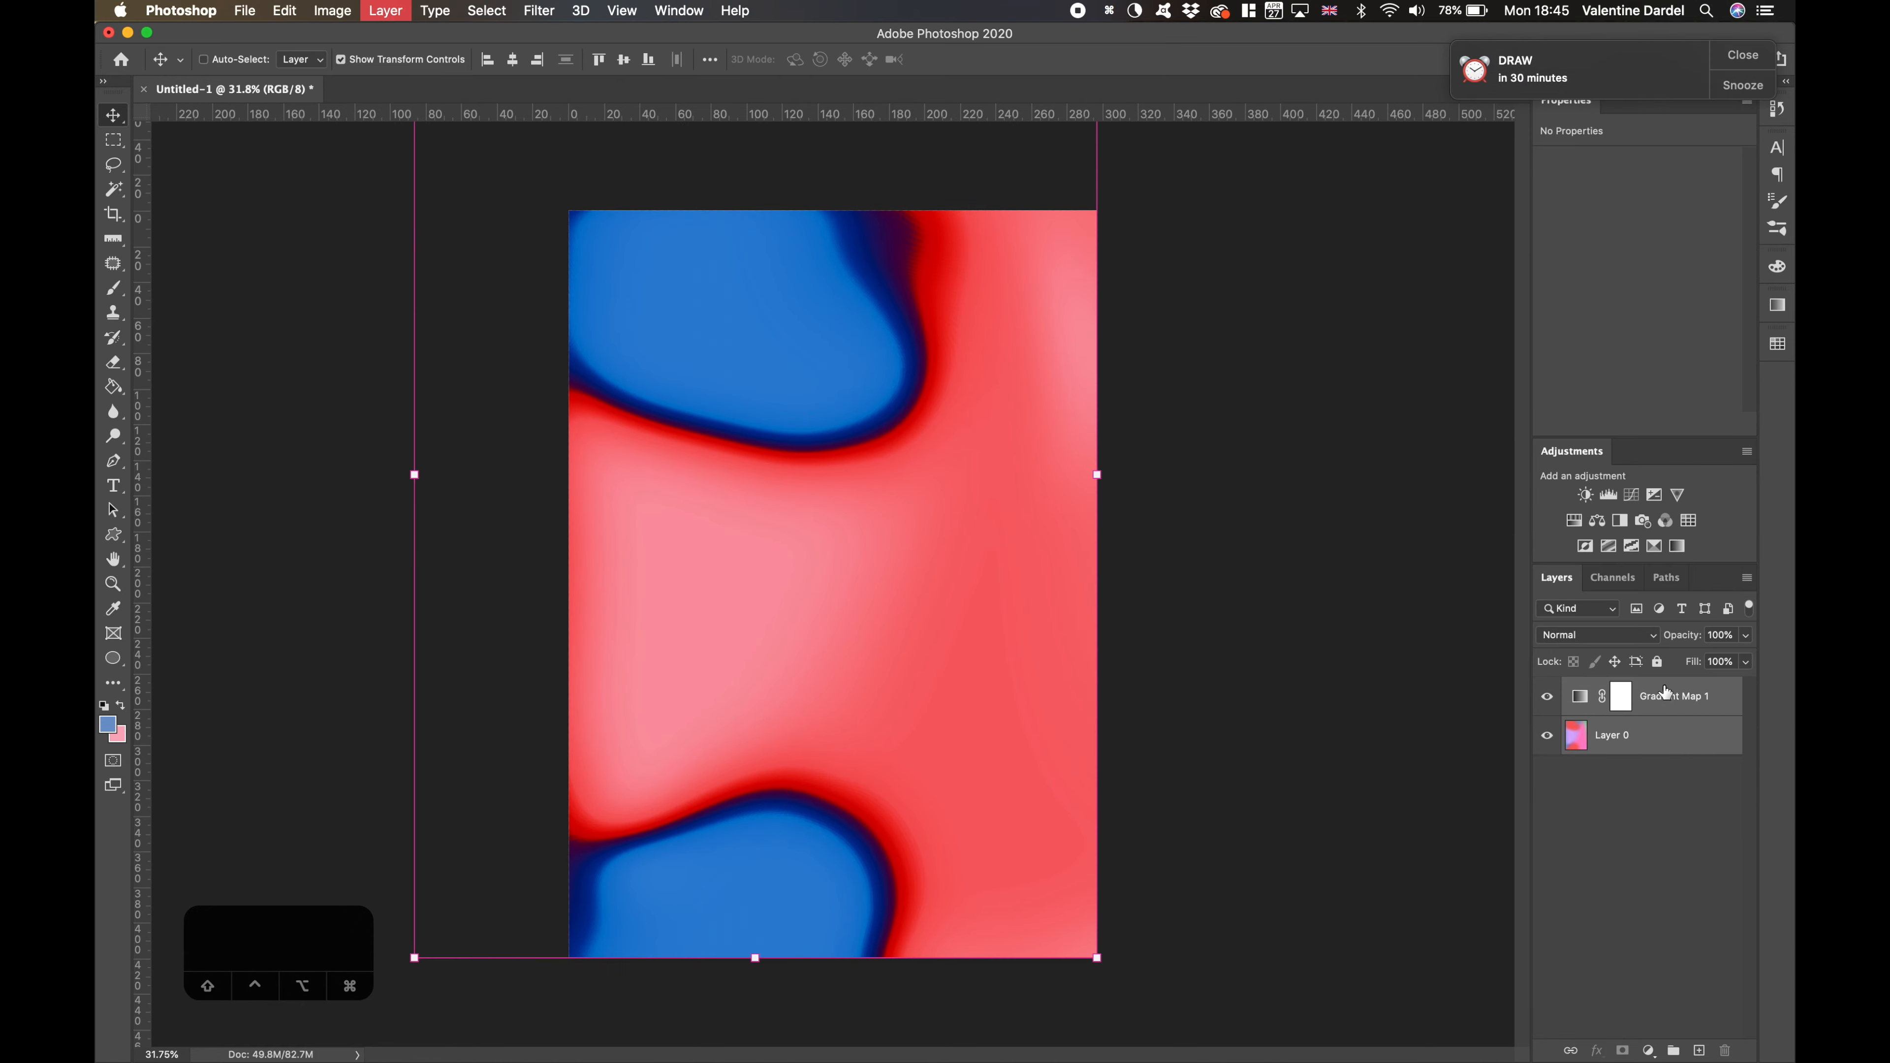
{"action": "double_click", "coordinate": [1617, 689]}
{"action": "type", "text": "Design 1"}
{"action": "key", "text": "Return"}
- Add a new empty layer above the Design 1 group and hide the group
{"action": "left_click", "coordinate": [1699, 1051]}
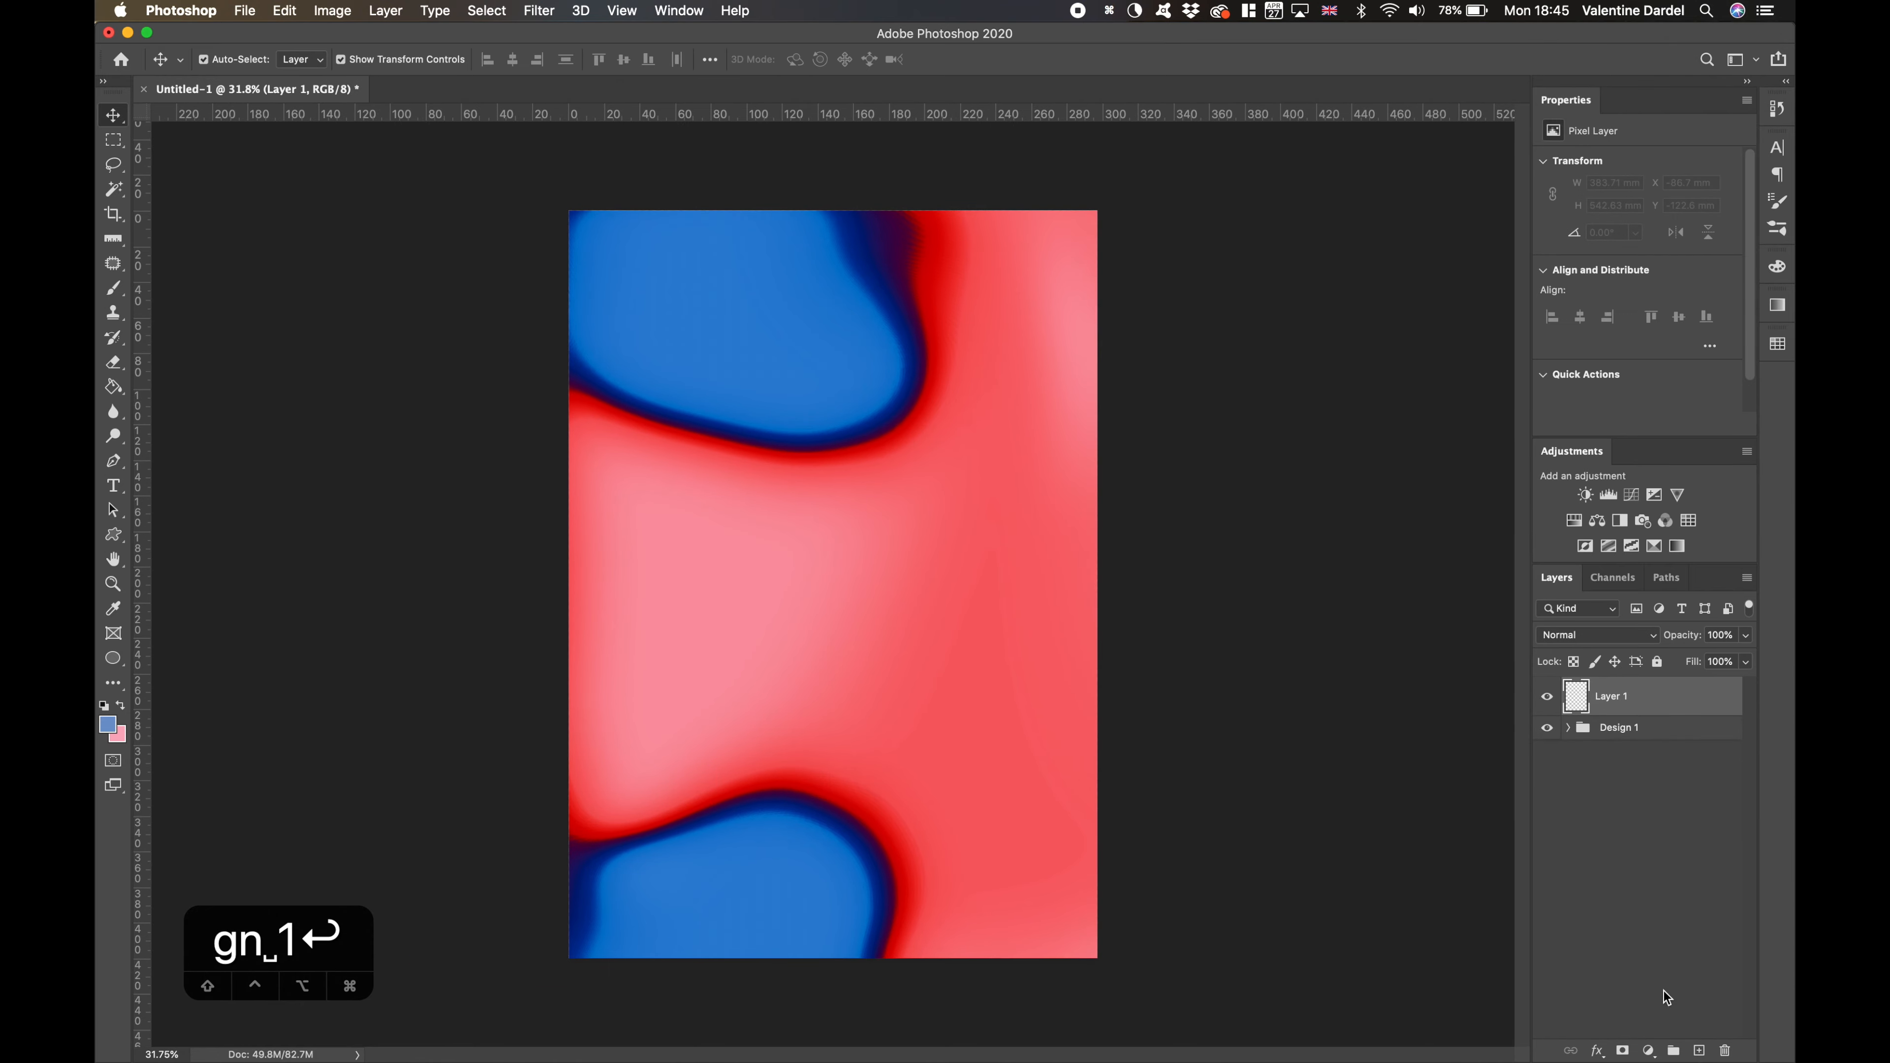
{"action": "left_click", "coordinate": [1545, 728]}
- Place Freeimages.jpg from the desktop's Gradient Photoshop Tutorial folder in Finder onto the Photoshop canvas
{"action": "left_click_drag", "start_coordinate": [1795, 592], "coordinate": [1672, 589]}
{"action": "double_click", "coordinate": [1761, 247]}
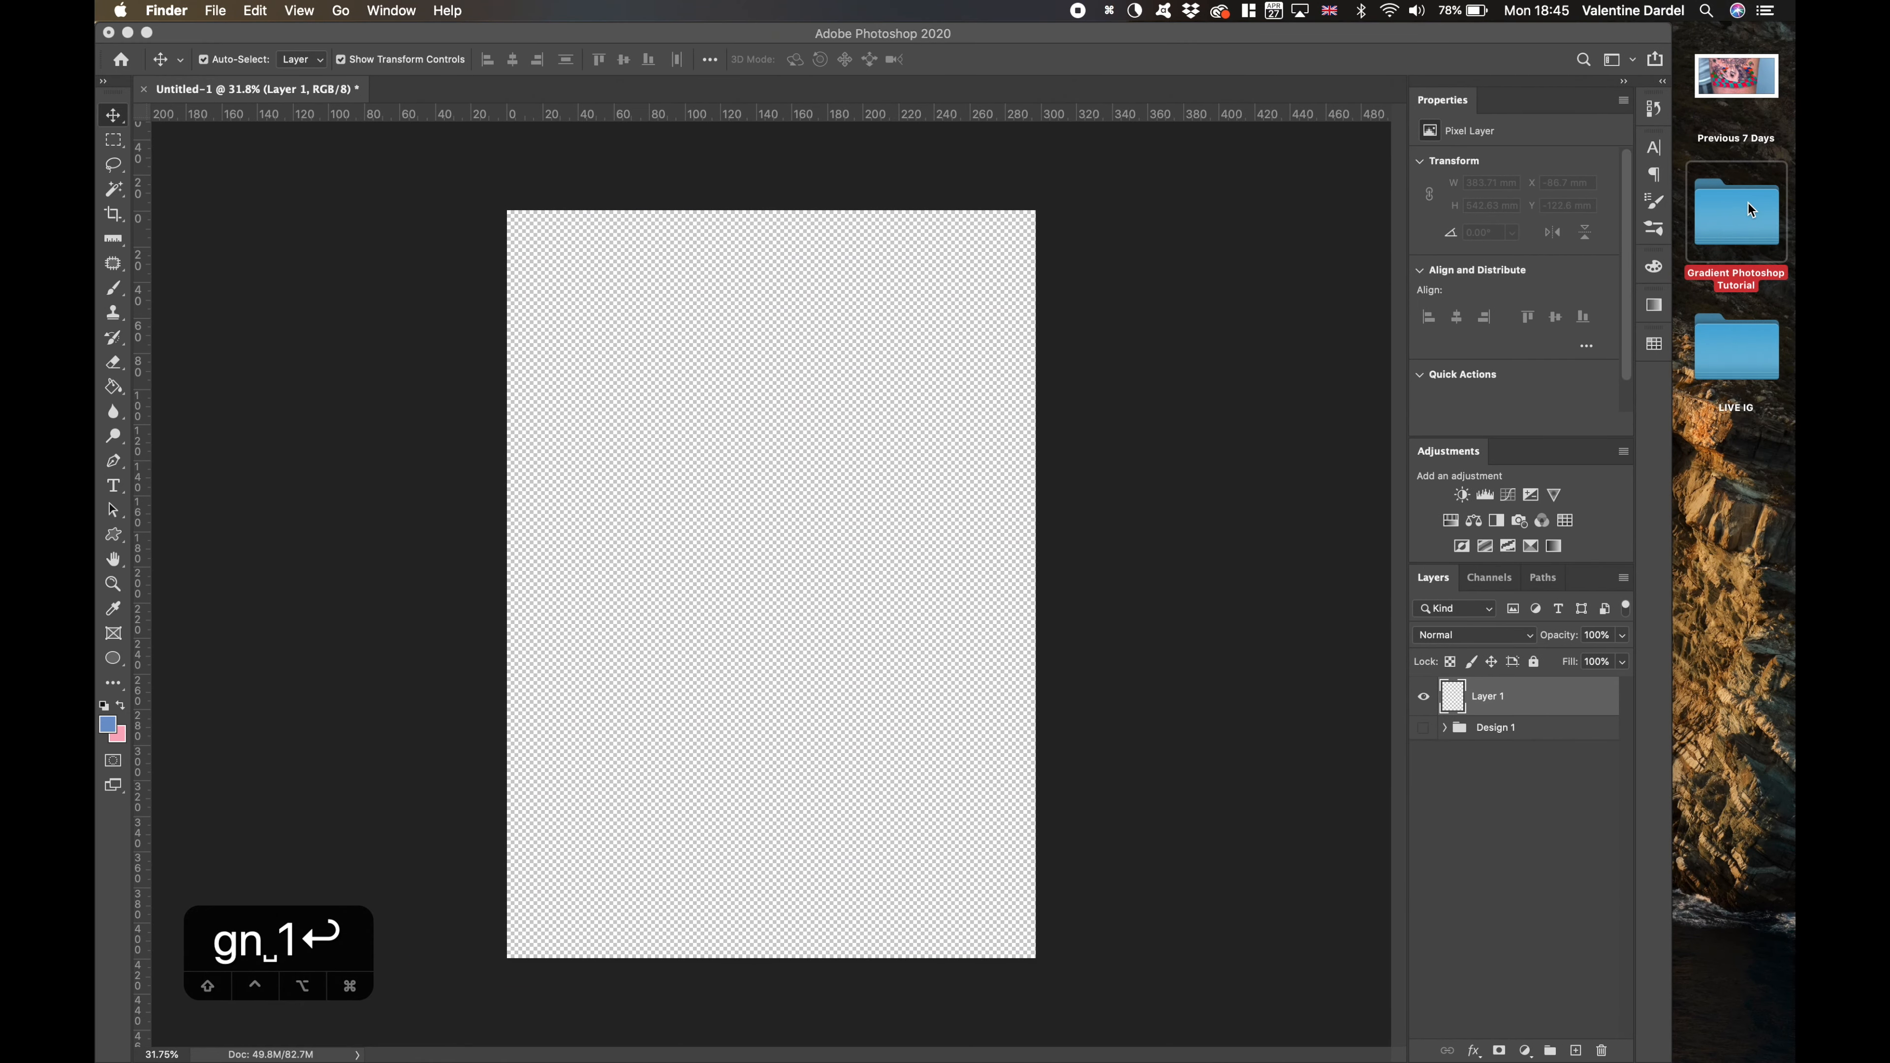
{"action": "left_click", "coordinate": [1077, 191]}
{"action": "double_click", "coordinate": [1720, 215]}
{"action": "left_click", "coordinate": [1526, 257]}
{"action": "left_click", "coordinate": [1496, 242]}
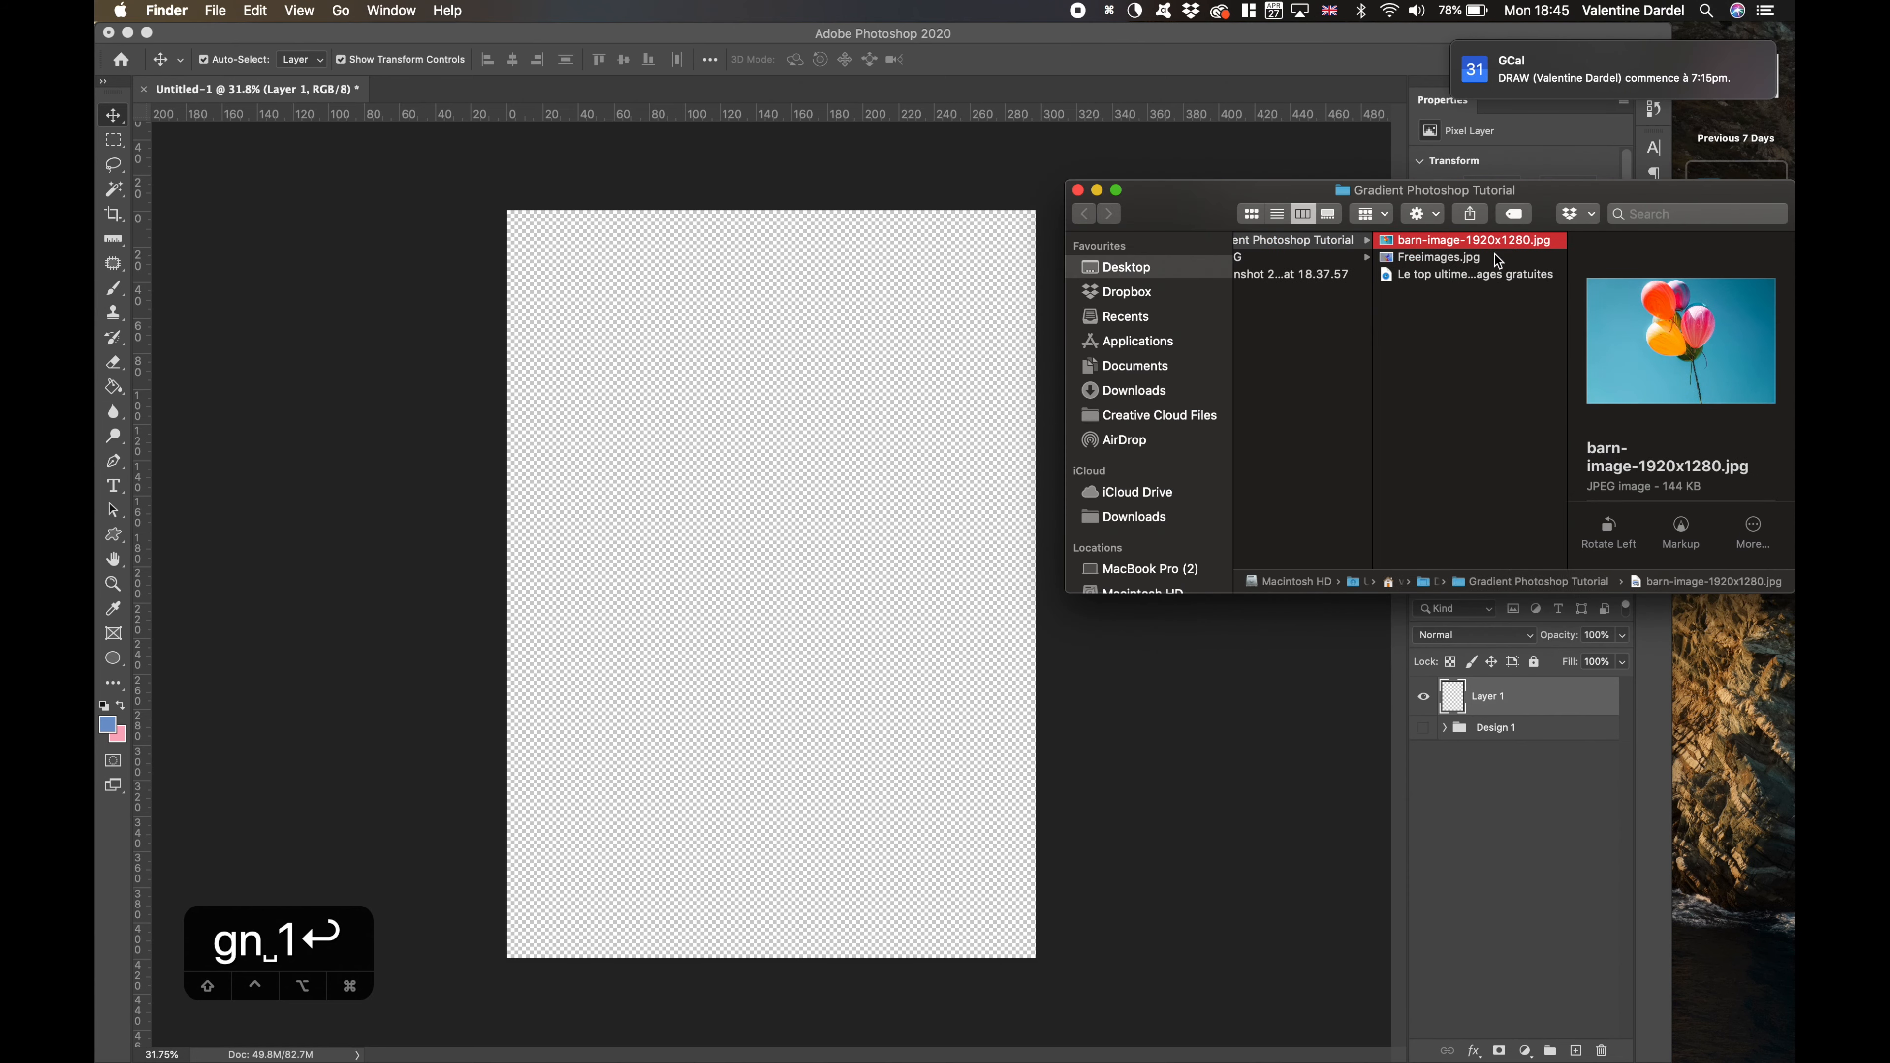
{"action": "left_click_drag", "start_coordinate": [1497, 259], "coordinate": [856, 504]}
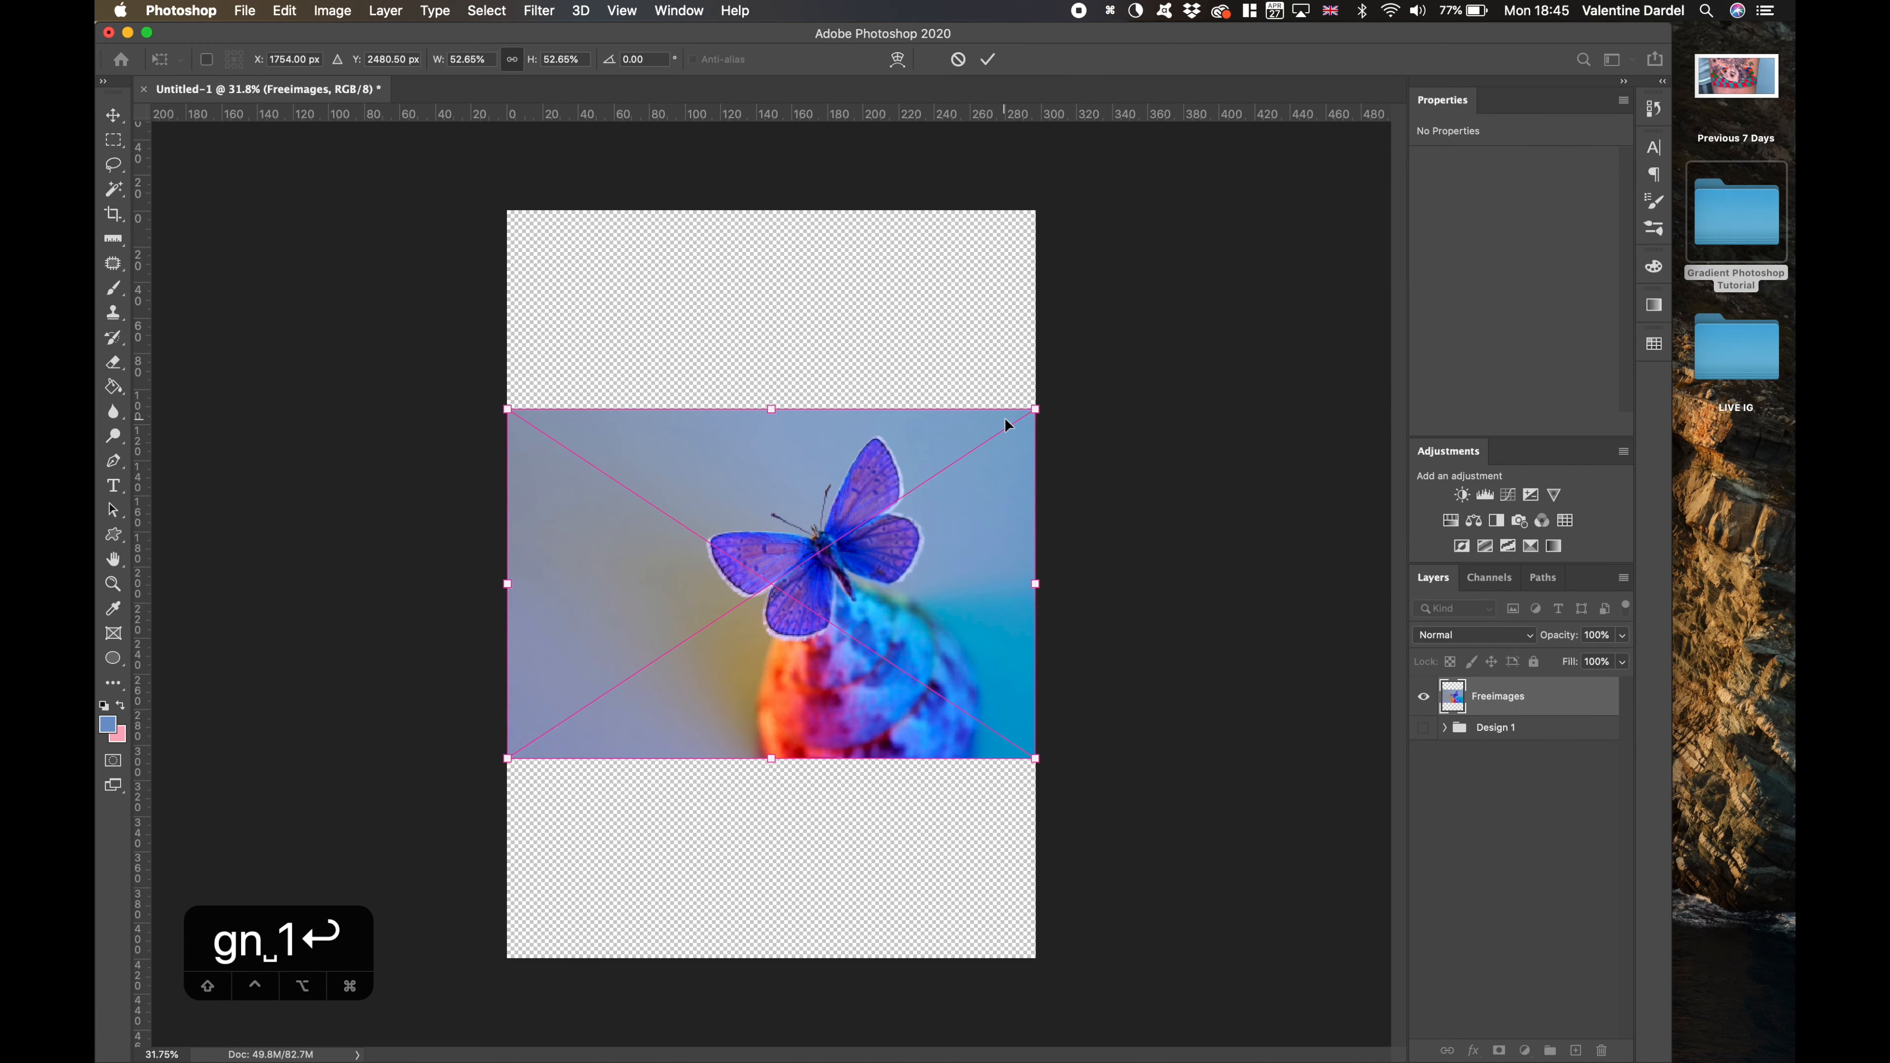
- Rotate the placed butterfly image 90°, scale it to 80.30% so that it covers the canvas, and commit the placement
{"action": "left_click_drag", "start_coordinate": [1005, 421], "coordinate": [598, 294]}
{"action": "left_click_drag", "start_coordinate": [787, 496], "coordinate": [688, 388]}
{"action": "left_click_drag", "start_coordinate": [722, 633], "coordinate": [732, 633]}
{"action": "left_click_drag", "start_coordinate": [856, 739], "coordinate": [1087, 987]}
{"action": "left_click_drag", "start_coordinate": [1000, 372], "coordinate": [674, 875]}
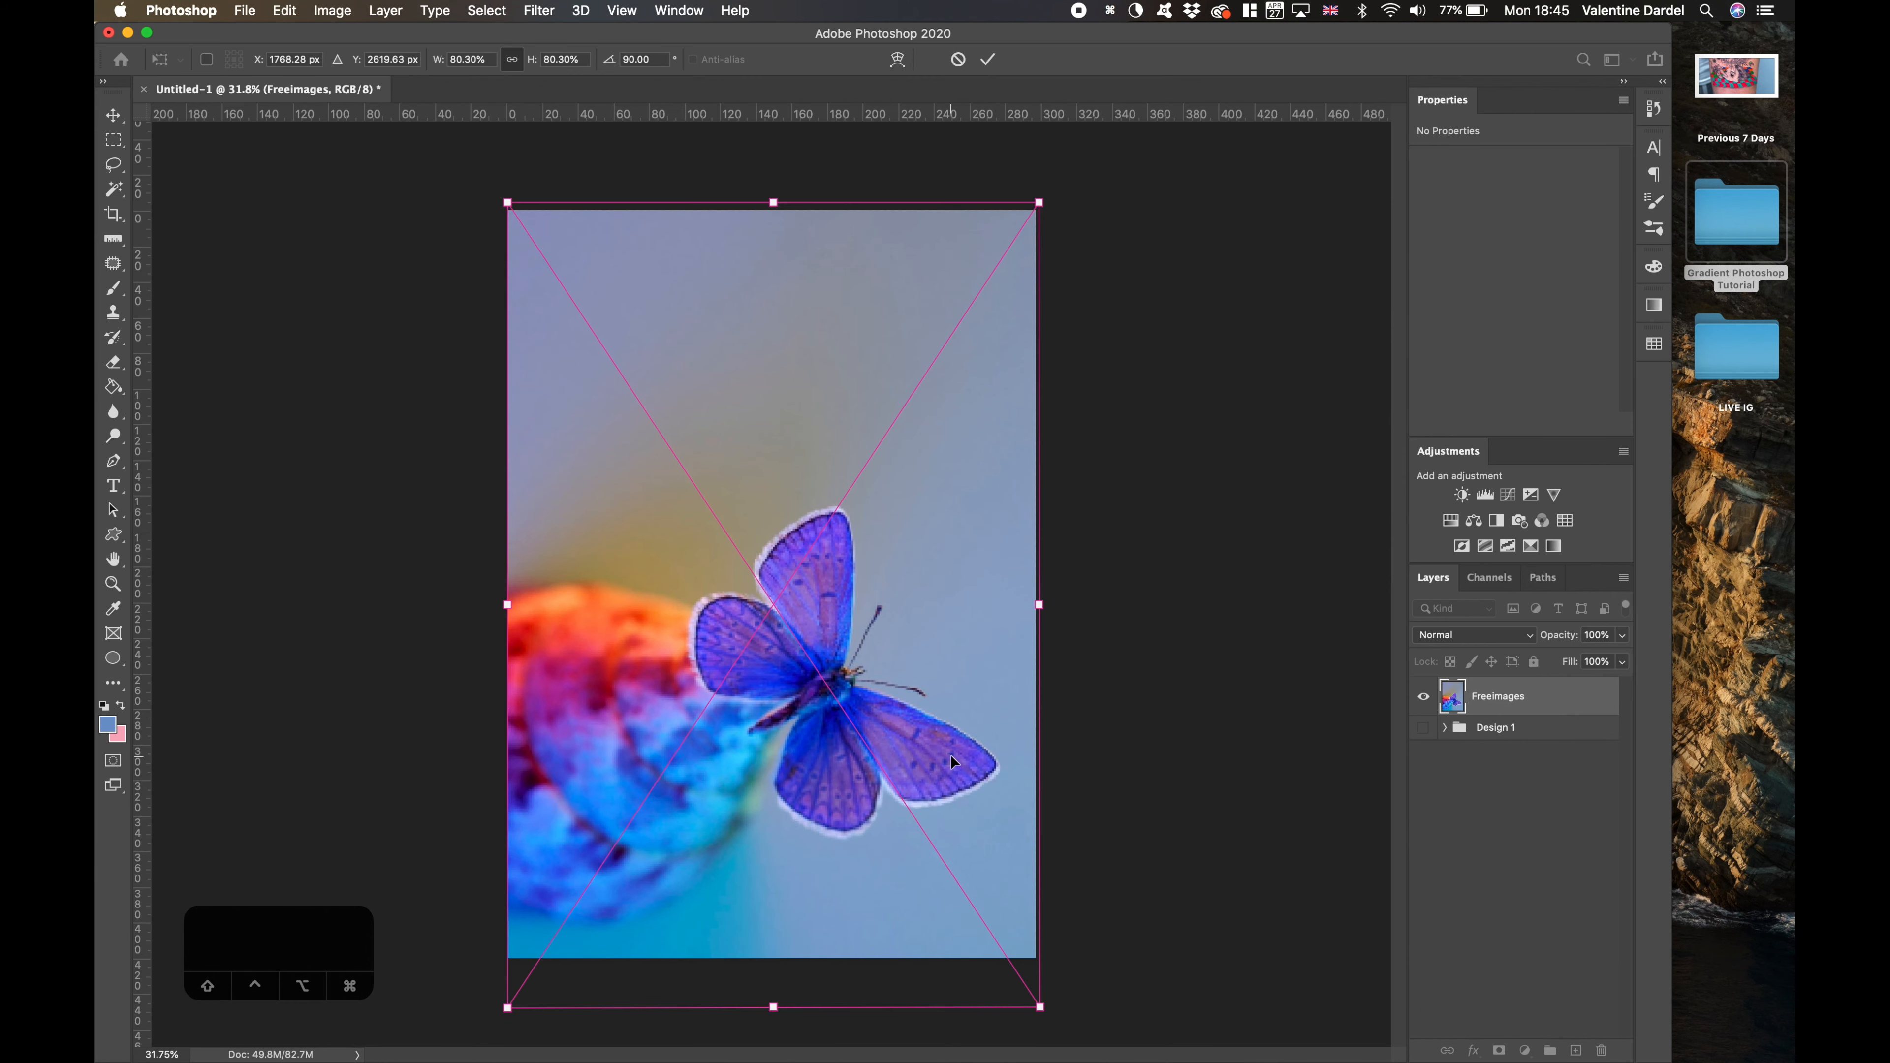
{"action": "key", "text": "Return"}
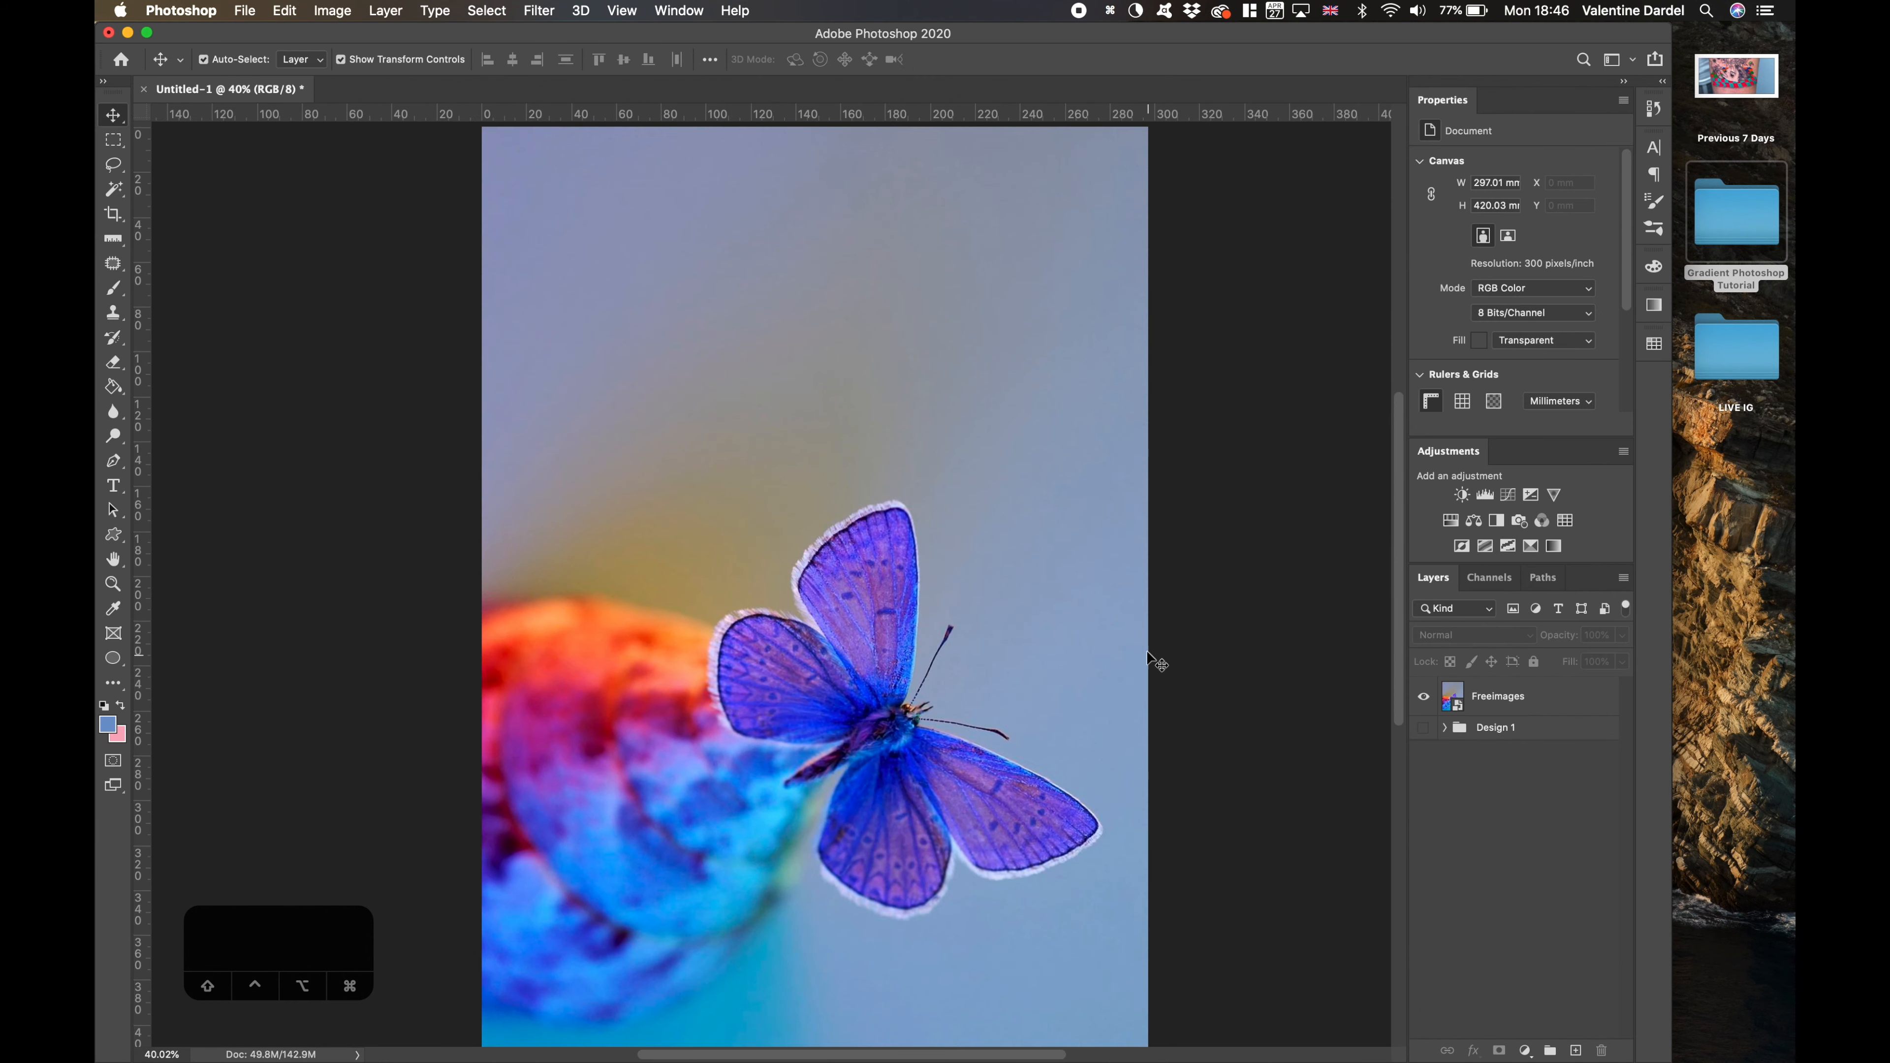
- Widen the Photoshop window to cover the desktop again
{"action": "scroll", "coordinate": [1149, 655], "scroll_direction": "down", "scroll_amount": 2}
{"action": "scroll", "coordinate": [1221, 391], "scroll_direction": "up", "scroll_amount": 4}
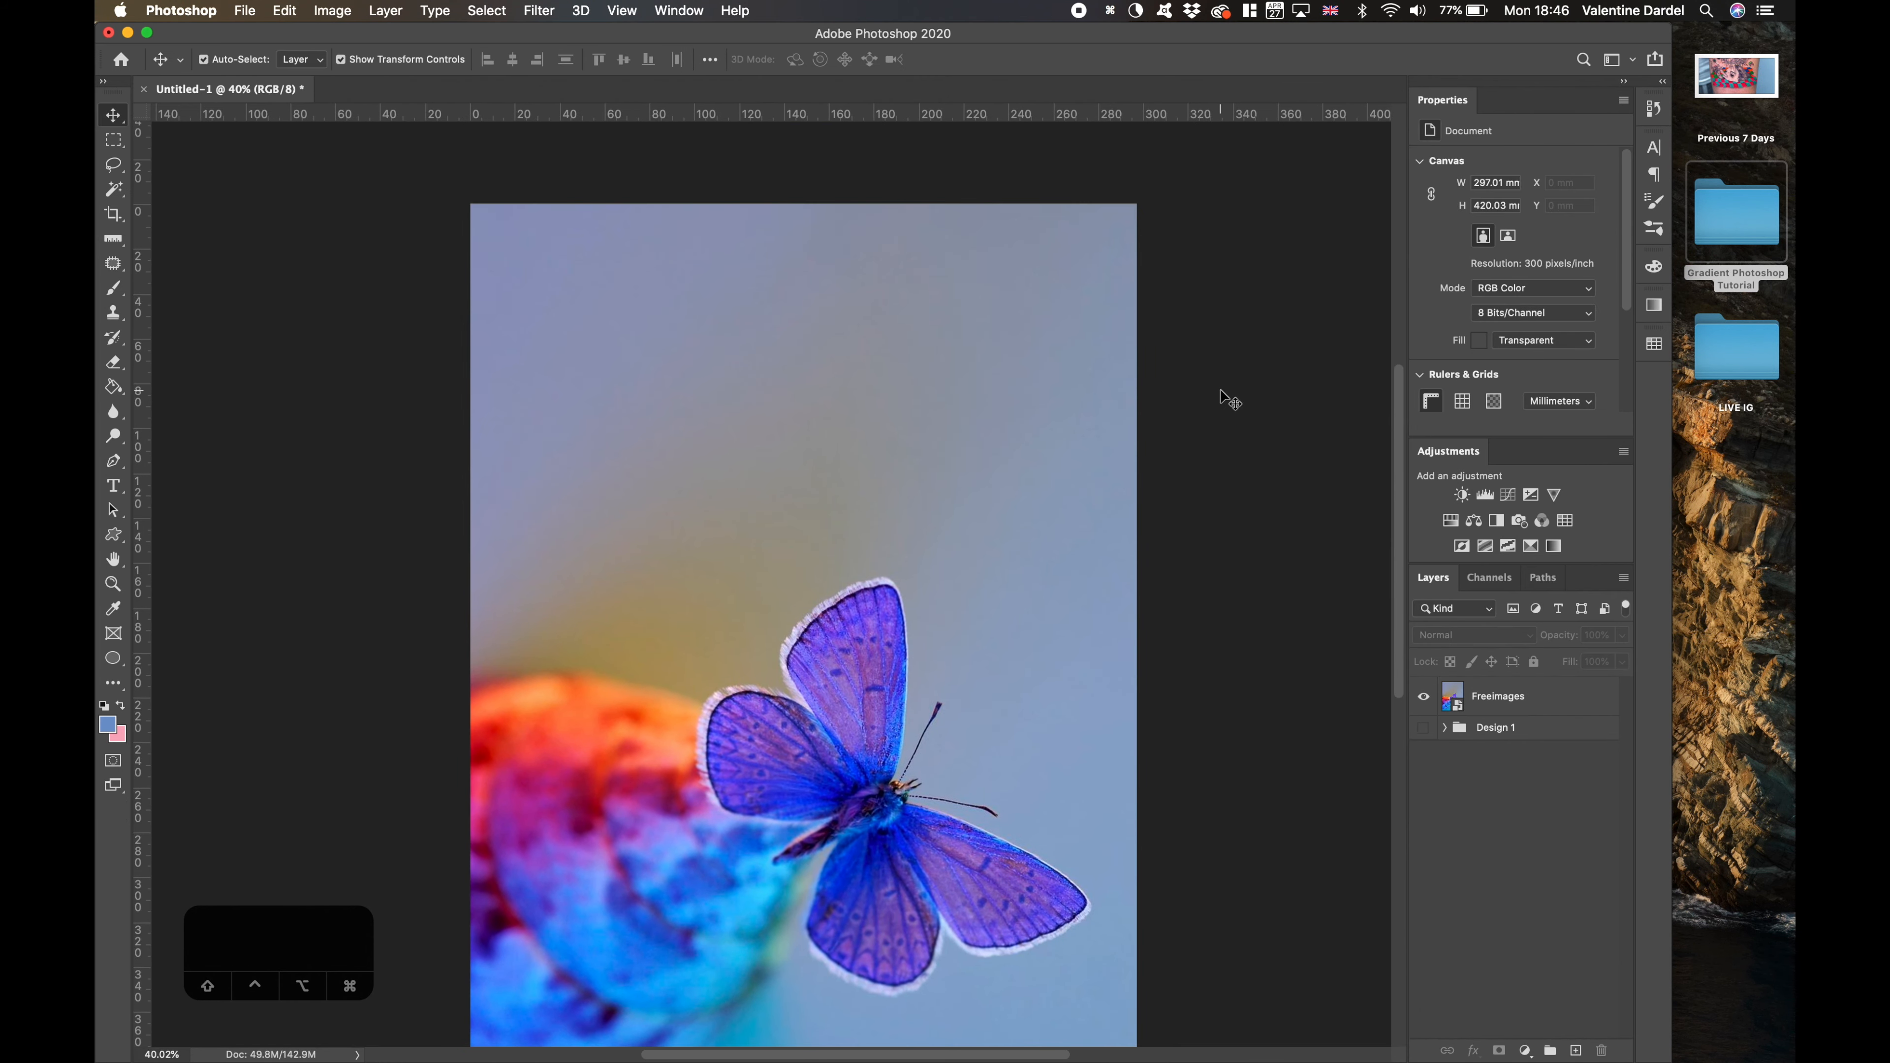
{"action": "scroll", "coordinate": [1221, 391], "scroll_direction": "down", "scroll_amount": 3}
{"action": "left_click", "coordinate": [1593, 697]}
{"action": "left_click", "coordinate": [1499, 827]}
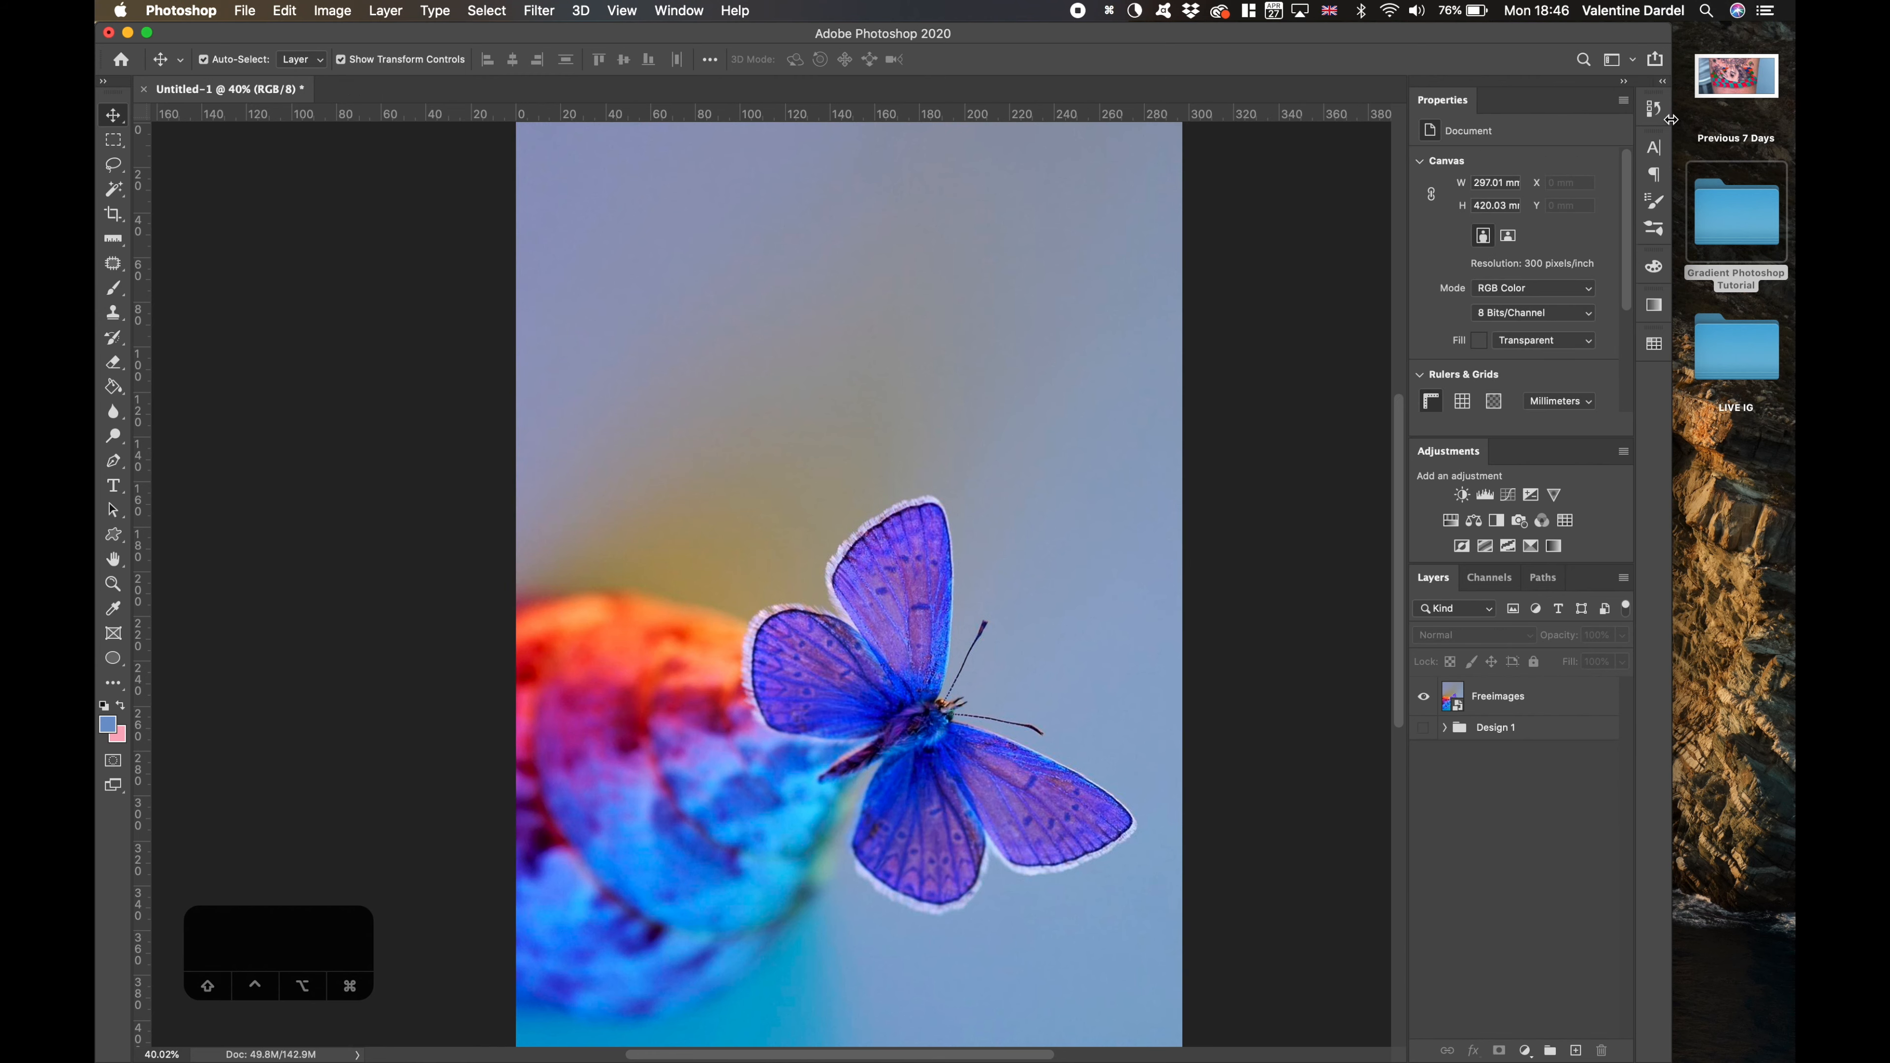
{"action": "left_click_drag", "start_coordinate": [1673, 481], "coordinate": [1790, 482]}
- Add a Gradient Map adjustment above the Freeimages layer and recolour its gradient's first stop dark blue
{"action": "left_click", "coordinate": [1608, 702]}
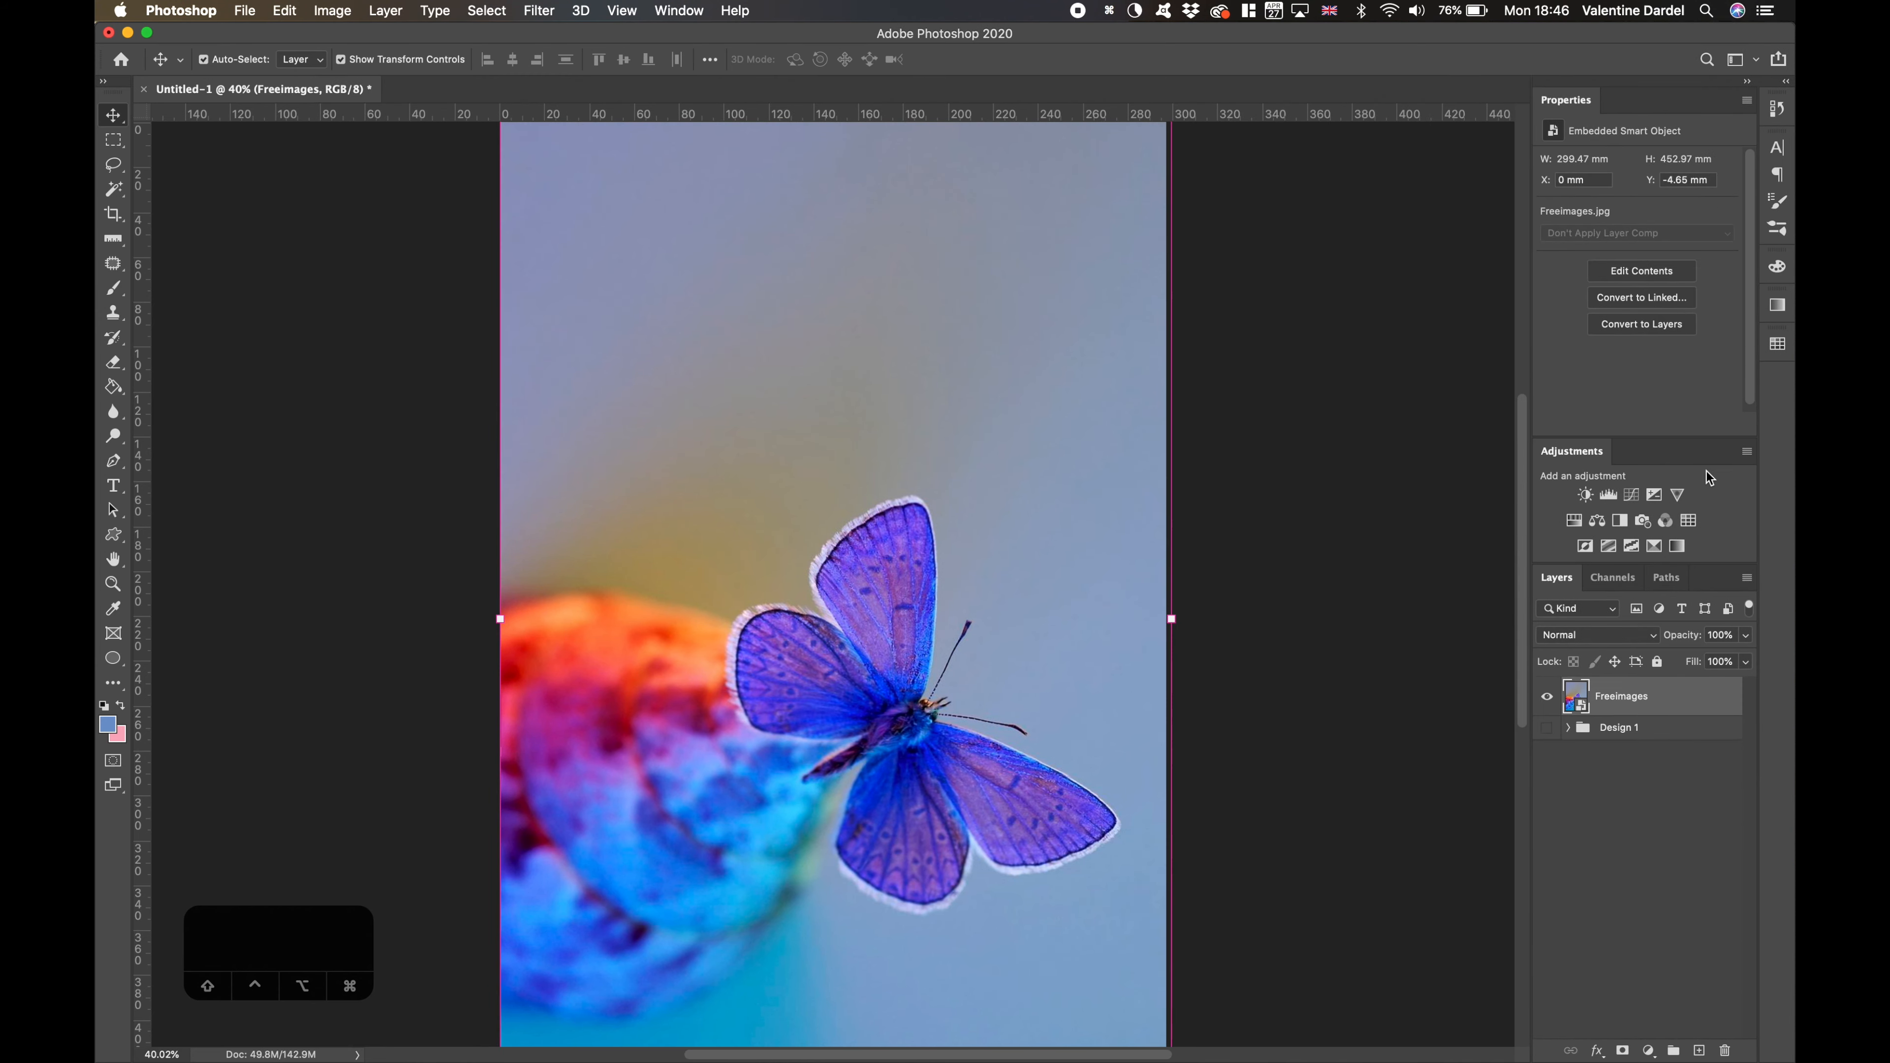
{"action": "left_click", "coordinate": [1677, 546]}
{"action": "left_click", "coordinate": [1630, 168]}
{"action": "scroll", "coordinate": [1432, 397], "scroll_direction": "down", "scroll_amount": 3}
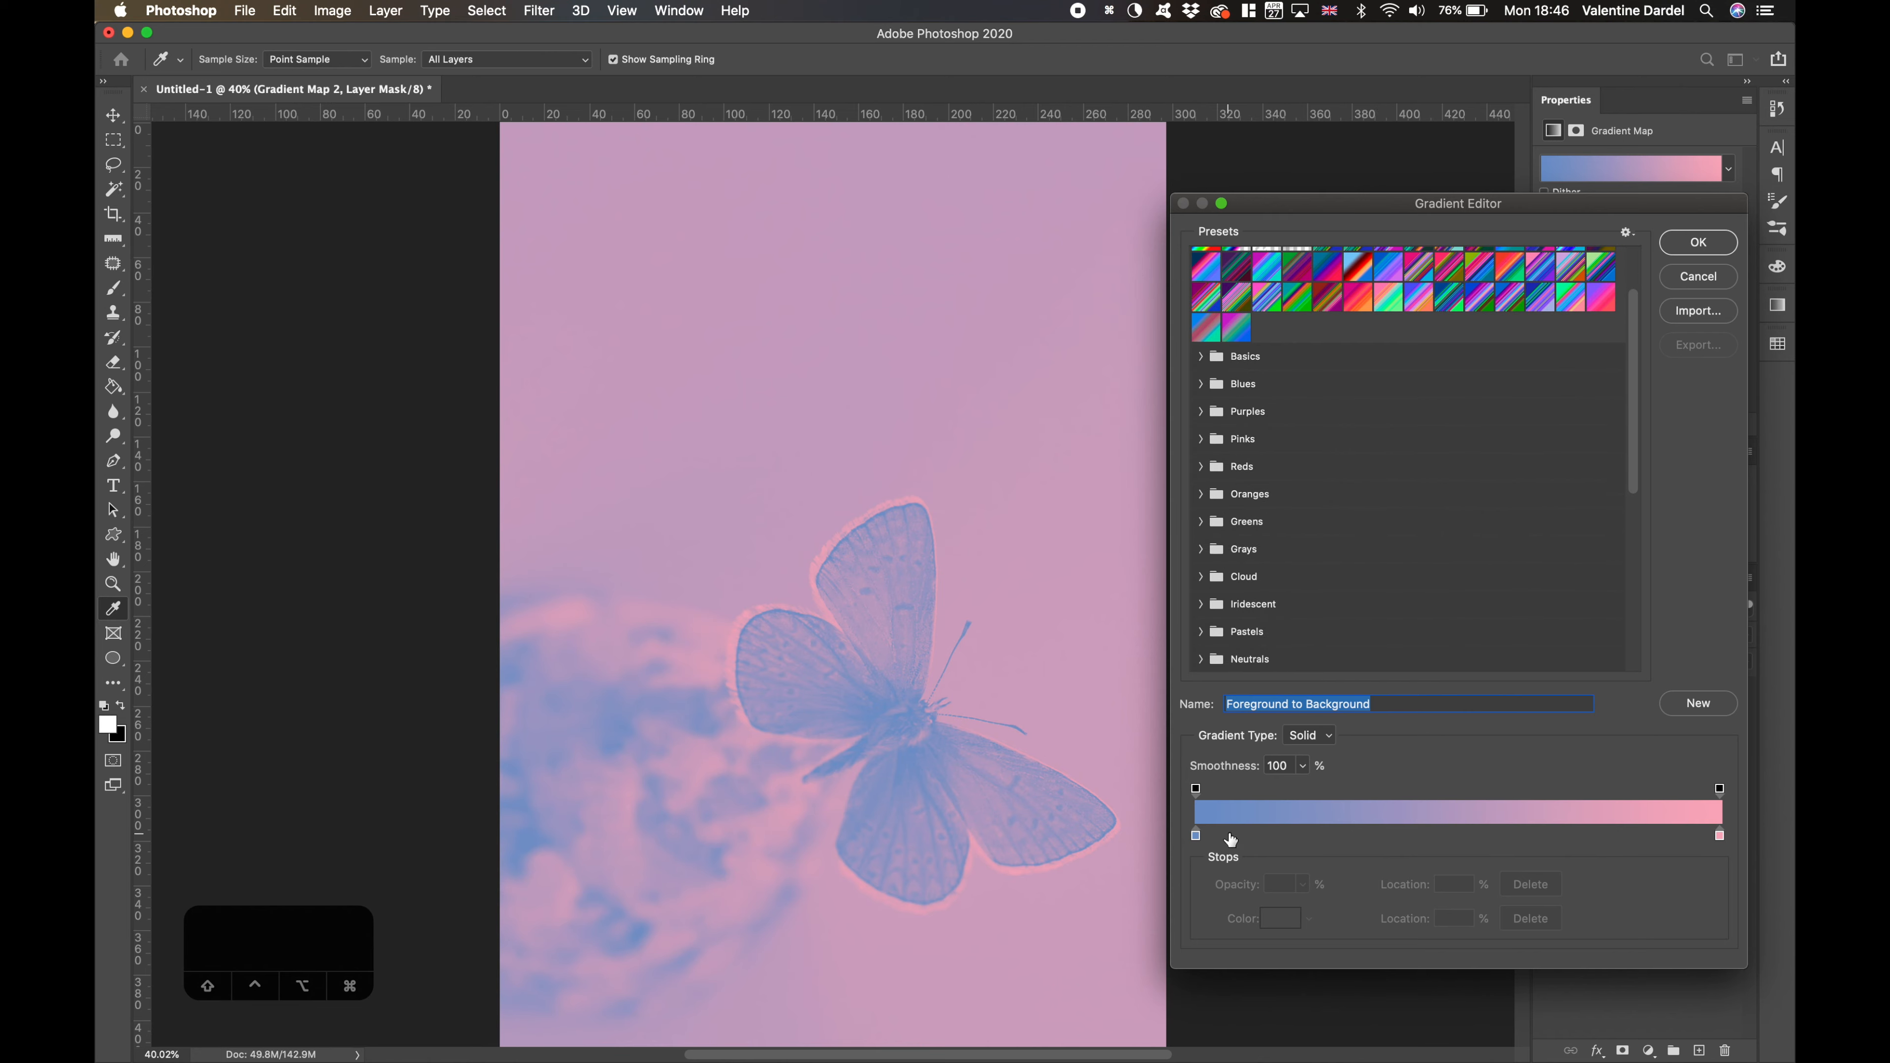
{"action": "double_click", "coordinate": [1195, 836]}
{"action": "left_click_drag", "start_coordinate": [357, 510], "coordinate": [443, 569]}
{"action": "left_click", "coordinate": [608, 437]}
- Add a teal stop (#6dacaa) at 32% to the gradient
{"action": "left_click", "coordinate": [1362, 836]}
{"action": "double_click", "coordinate": [1362, 835]}
{"action": "left_click", "coordinate": [277, 526]}
{"action": "left_click", "coordinate": [242, 521]}
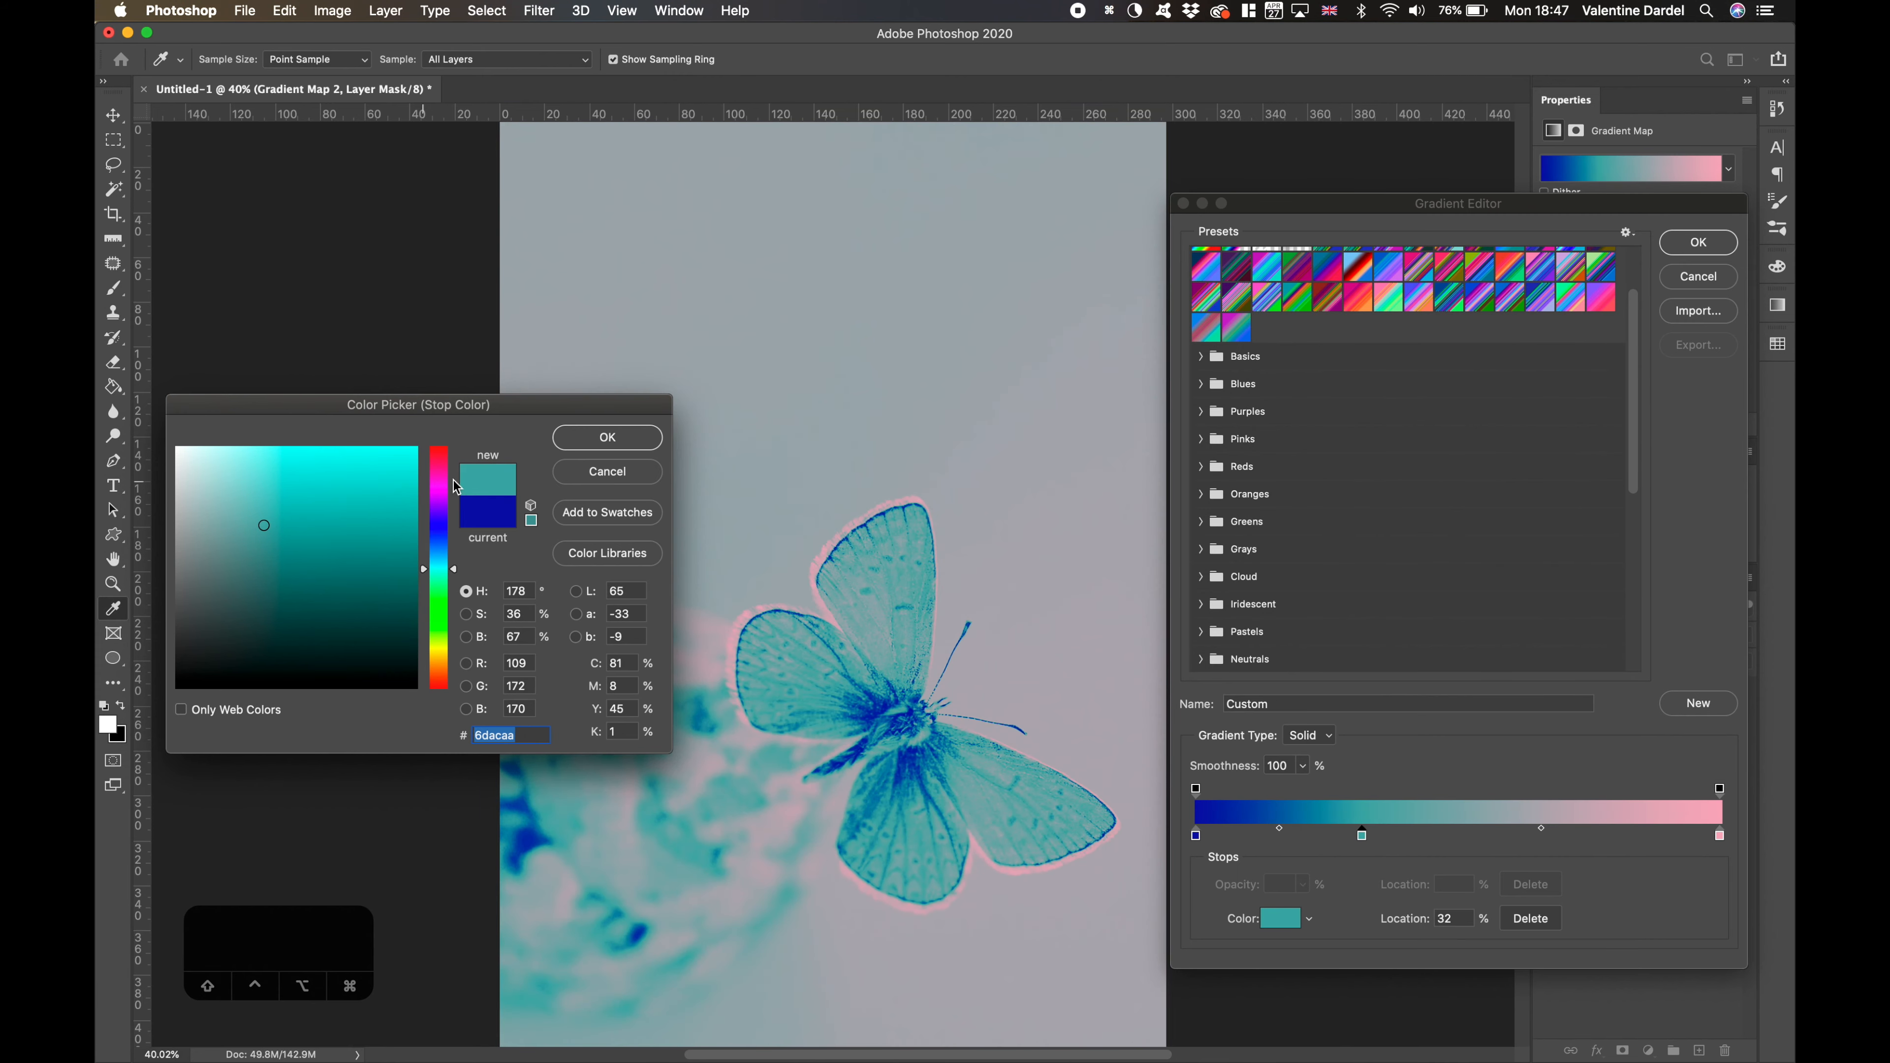
{"action": "left_click", "coordinate": [607, 437]}
- Reorder the gradient stops to pink, dark blue, teal, with the dark-blue stop at 76%
{"action": "left_click_drag", "start_coordinate": [1720, 836], "coordinate": [1662, 835]}
{"action": "left_click_drag", "start_coordinate": [1195, 835], "coordinate": [1598, 837]}
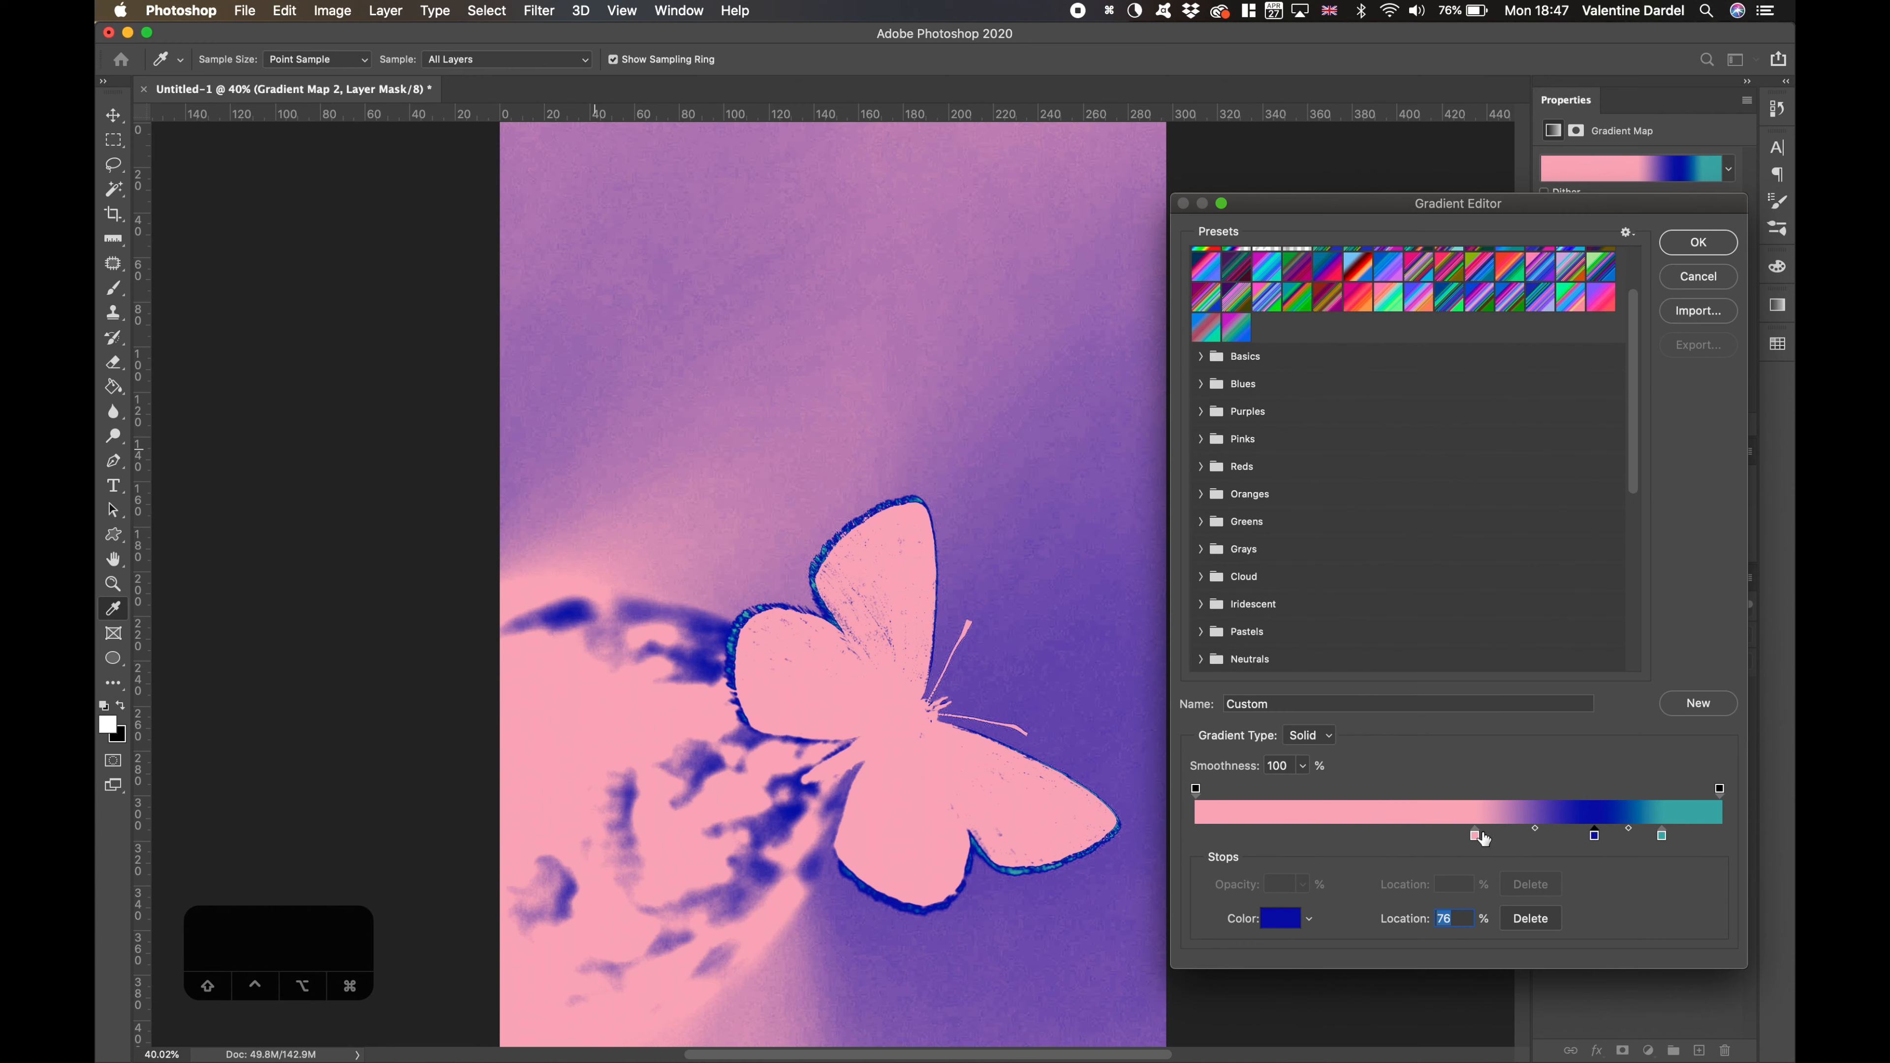
{"action": "mouse_move", "coordinate": [1477, 835]}
{"action": "left_mouse_down"}
{"action": "mouse_move", "coordinate": [1362, 832]}
{"action": "mouse_move", "coordinate": [1464, 835]}
{"action": "left_mouse_up"}
- Add a crimson-red stop near the start of the gradient
{"action": "left_click", "coordinate": [1210, 834]}
{"action": "left_click", "coordinate": [1280, 918]}
{"action": "left_click_drag", "start_coordinate": [360, 477], "coordinate": [410, 516]}
{"action": "left_click", "coordinate": [571, 433]}
- Reposition the pink stop and set the midpoint between the red and pink stops to 71%
{"action": "left_click_drag", "start_coordinate": [1464, 836], "coordinate": [1503, 829]}
{"action": "left_click", "coordinate": [1436, 835]}
{"action": "left_click_drag", "start_coordinate": [1325, 829], "coordinate": [1371, 830]}
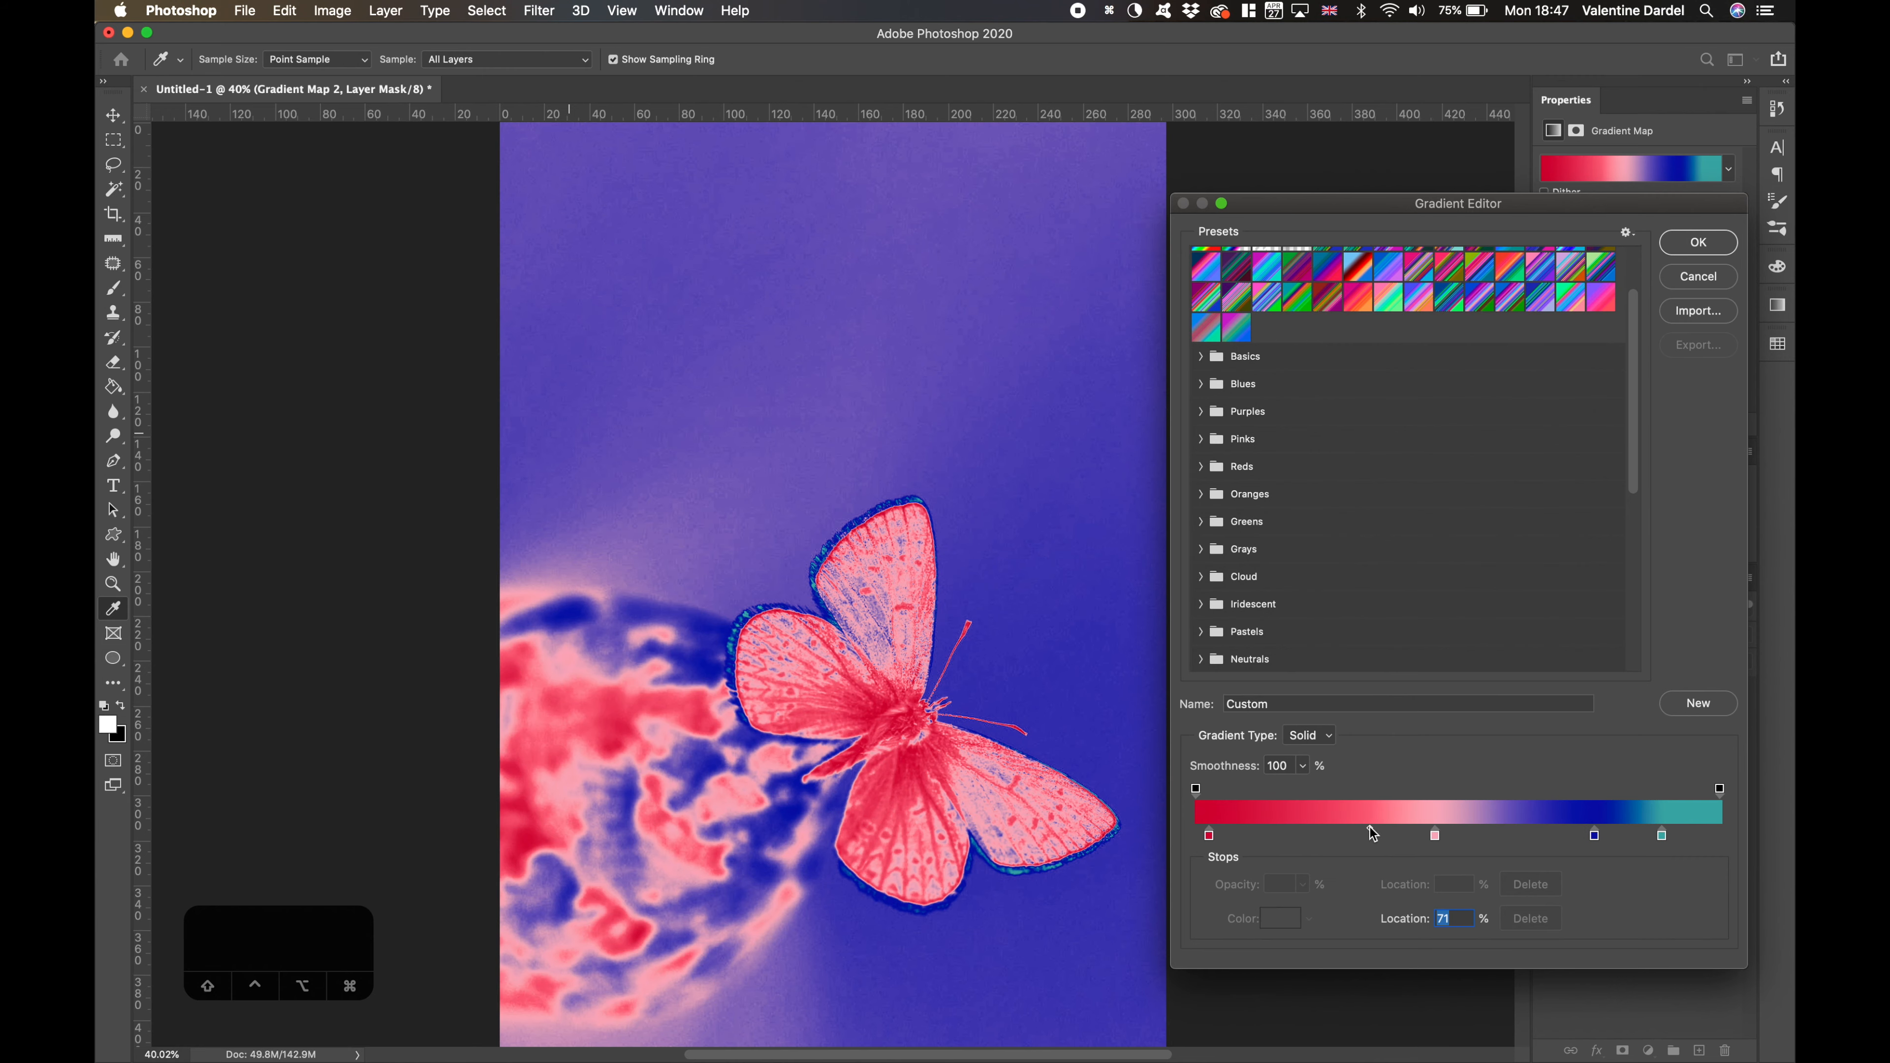
- Confirm the customised red, pink, blue and teal gradient for the Gradient Map 2 adjustment layer
{"action": "left_click", "coordinate": [1698, 237]}
{"action": "key", "text": "super+0"}
{"action": "left_click", "coordinate": [1579, 696]}
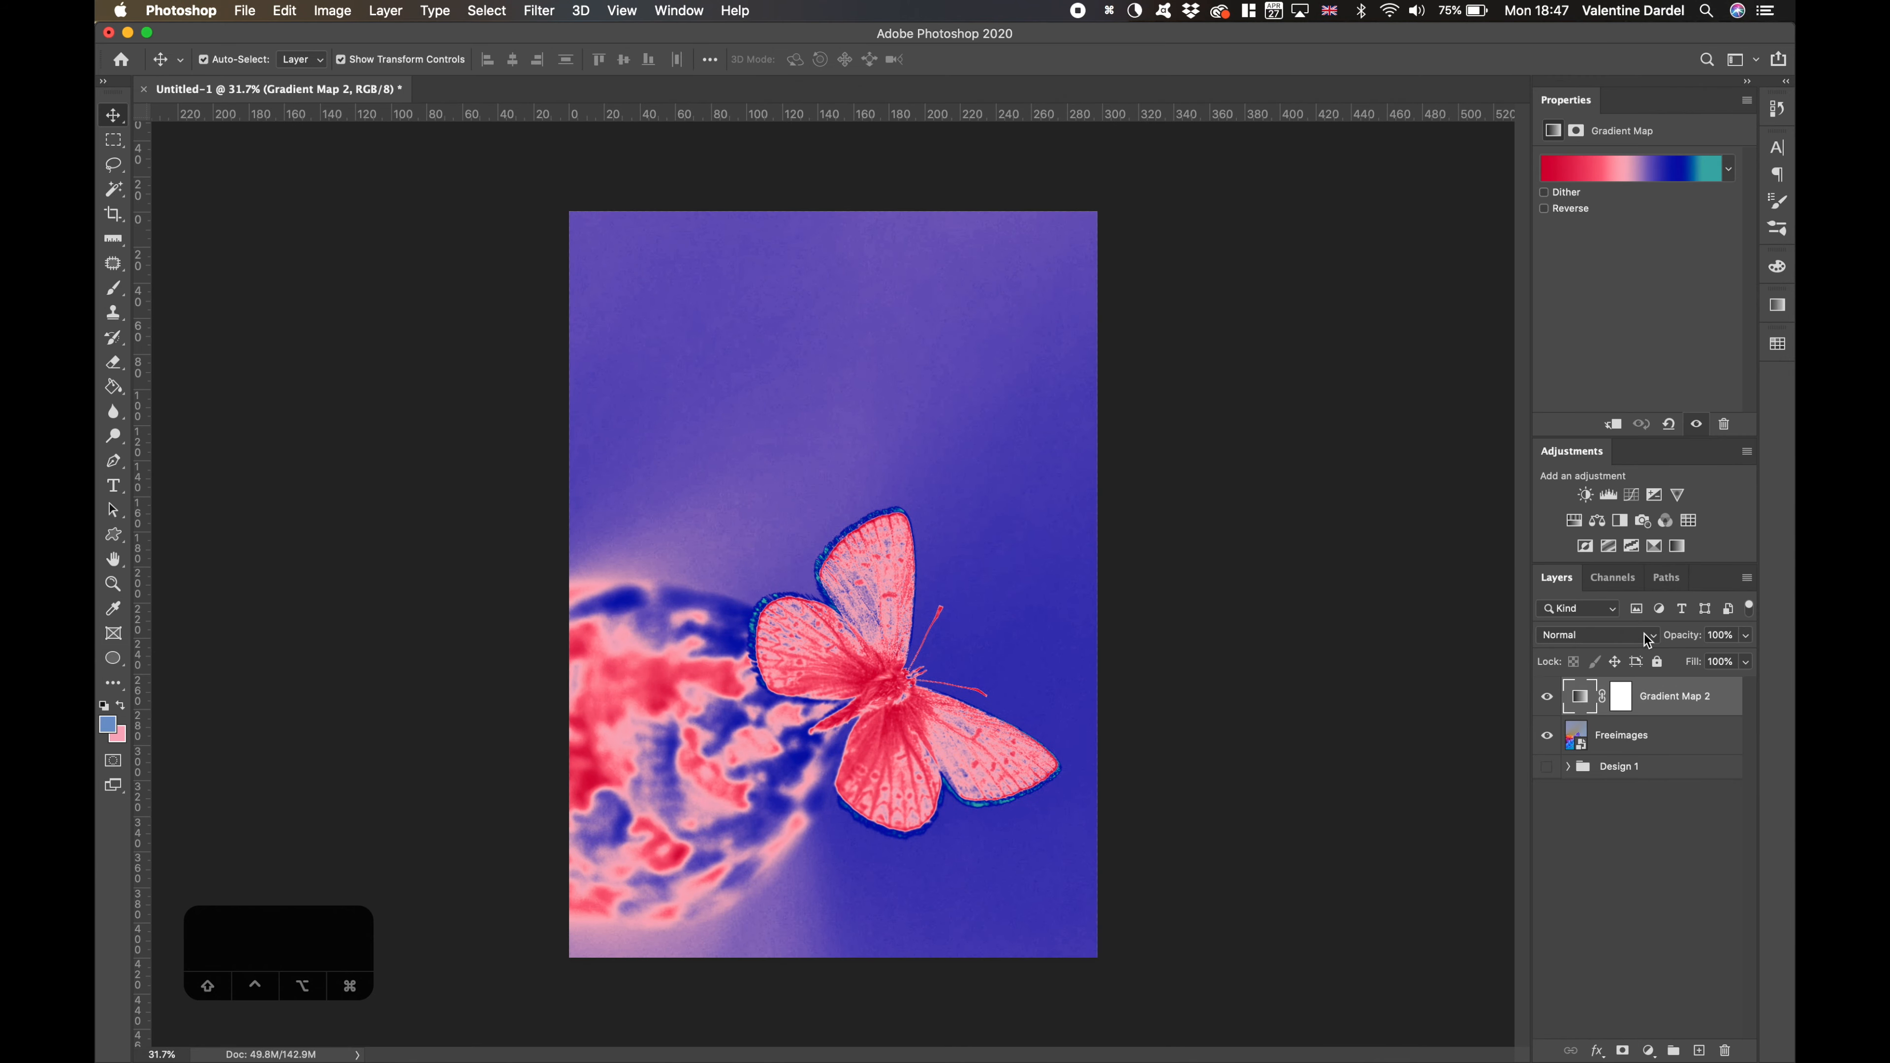
- Try the Gradient Map 2 layer at 47% opacity, compare it with the layer hidden, and restore 100% opacity
{"action": "left_click", "coordinate": [1747, 637]}
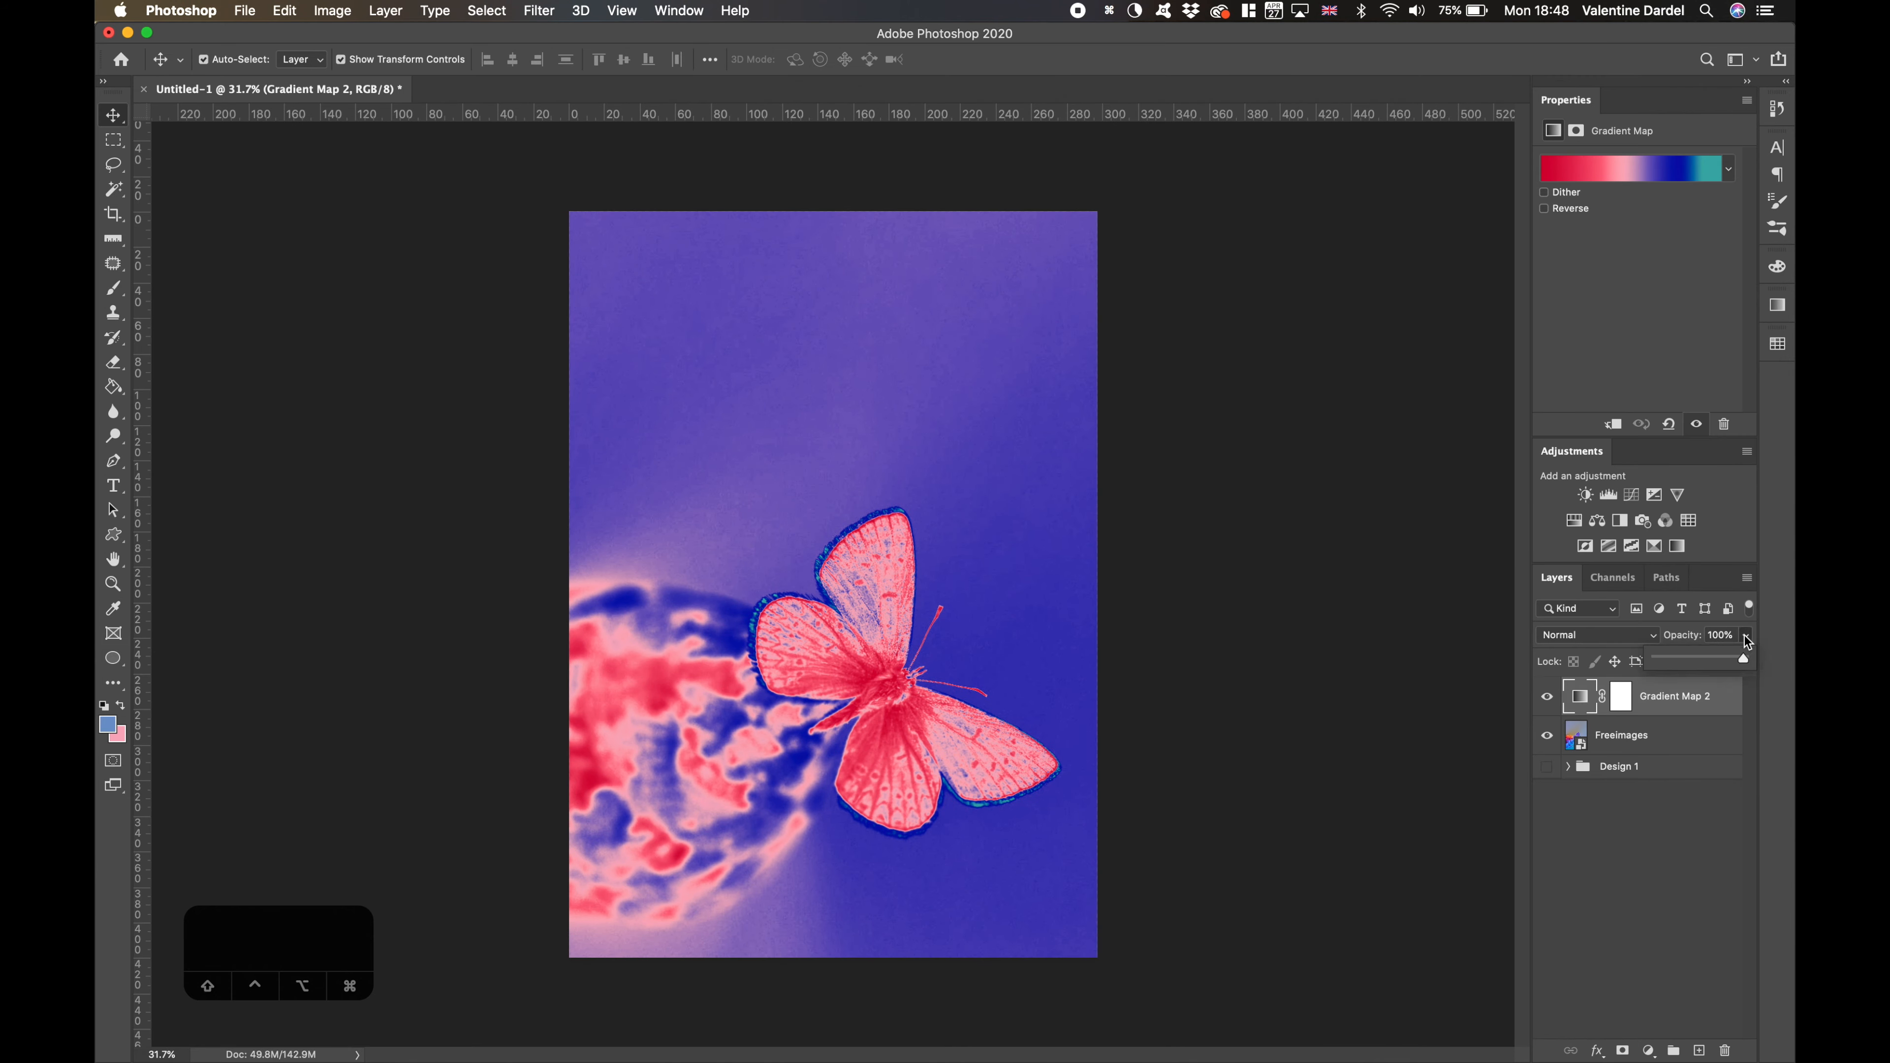
{"action": "left_click_drag", "start_coordinate": [1709, 662], "coordinate": [1699, 661]}
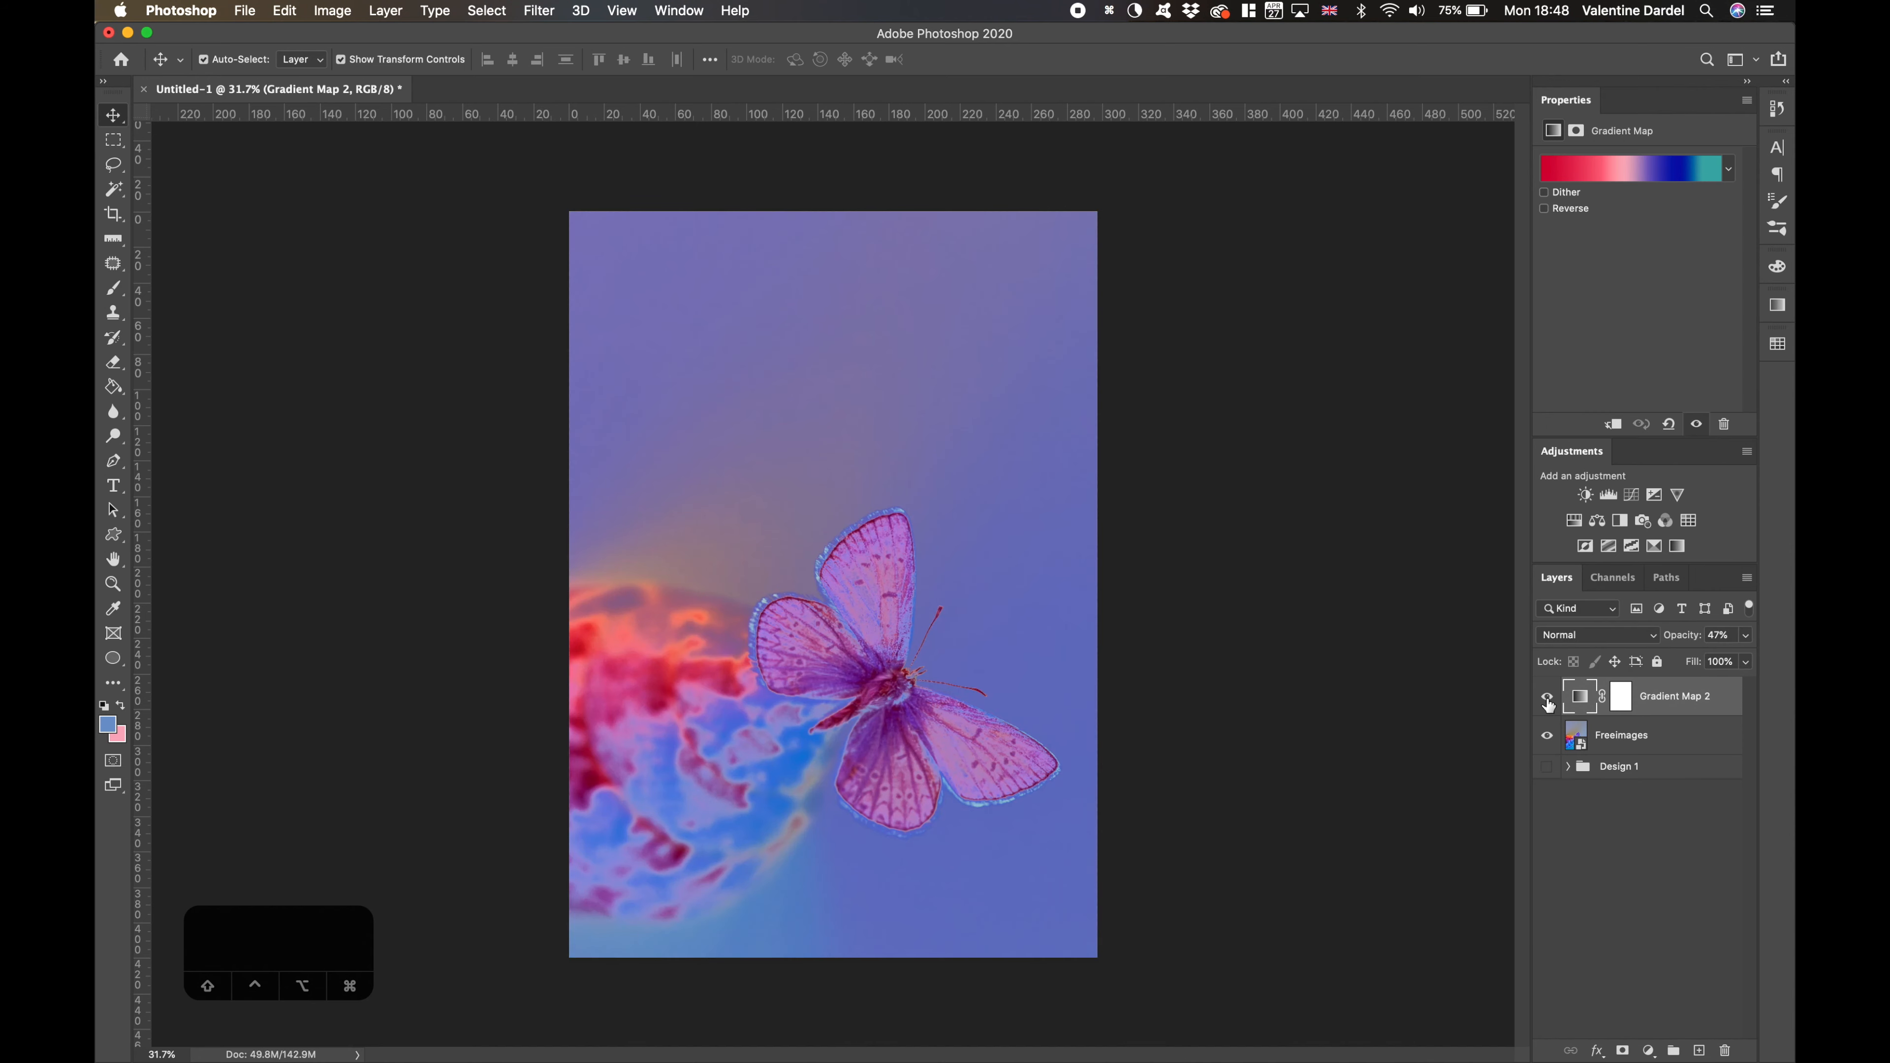
{"action": "left_click", "coordinate": [1547, 698]}
{"action": "left_click", "coordinate": [1548, 700]}
{"action": "left_click", "coordinate": [1547, 700]}
{"action": "left_click", "coordinate": [1548, 700]}
{"action": "left_click", "coordinate": [1744, 637]}
{"action": "left_click", "coordinate": [1745, 661]}
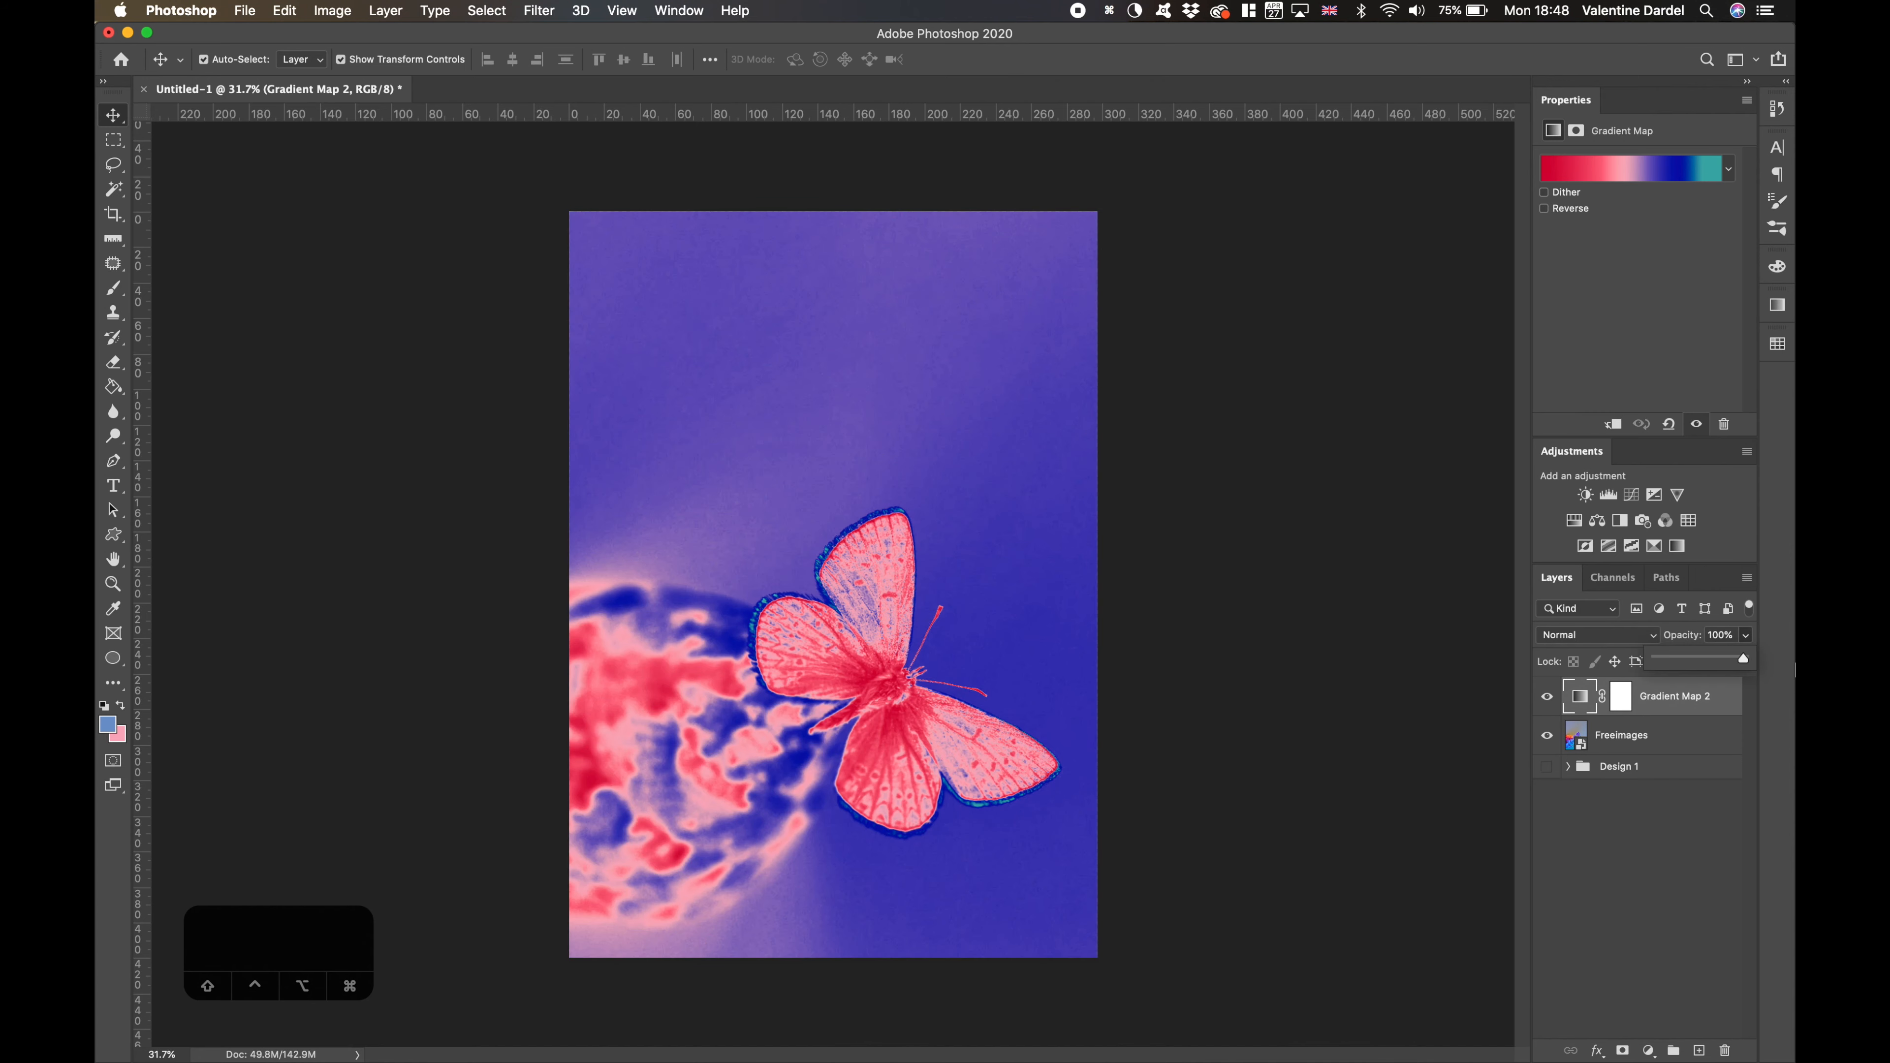
- Try the Hue blend mode on the Gradient Map 2 layer and return it to Normal
{"action": "left_click", "coordinate": [1654, 635]}
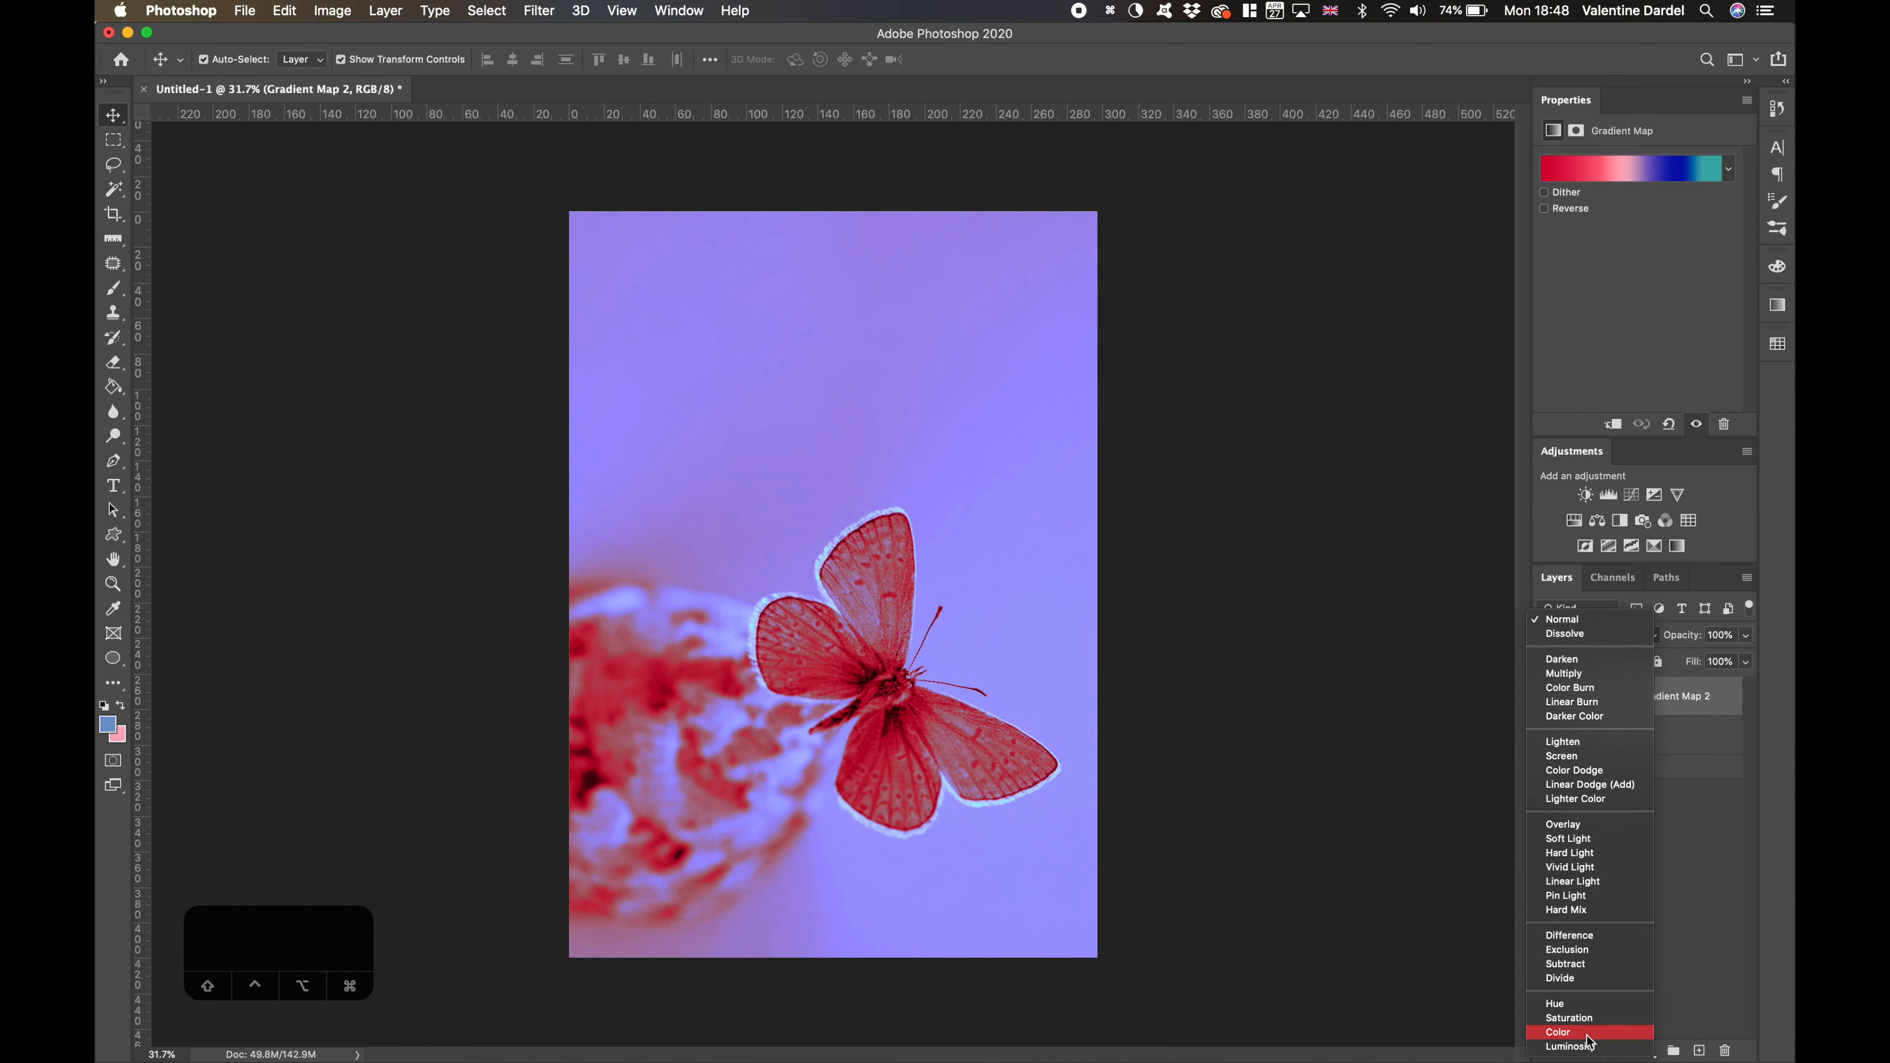
{"action": "left_click", "coordinate": [1581, 1005]}
{"action": "left_click", "coordinate": [1659, 637]}
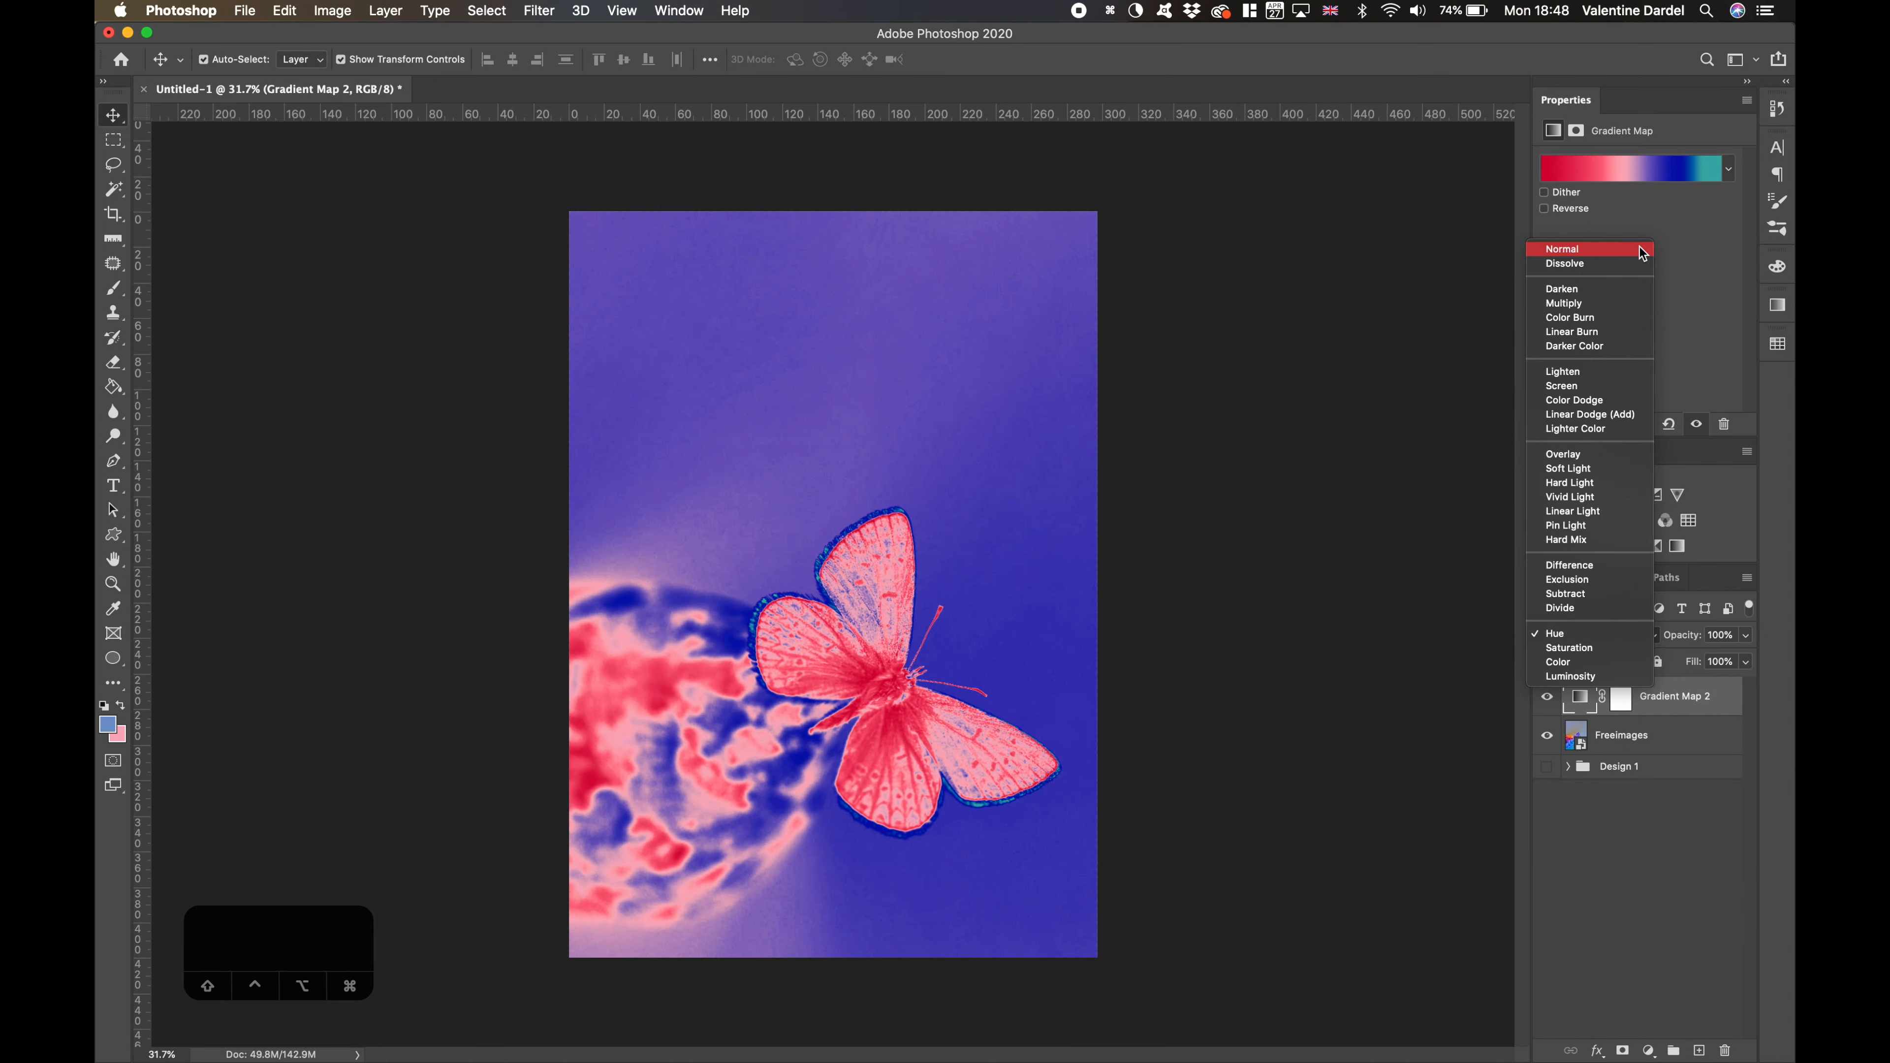
{"action": "left_click", "coordinate": [1644, 251]}
- Group the butterfly photo layer with its gradient map as "Design 2" and hide the group
{"action": "left_click", "coordinate": [1637, 735], "text": "shift"}
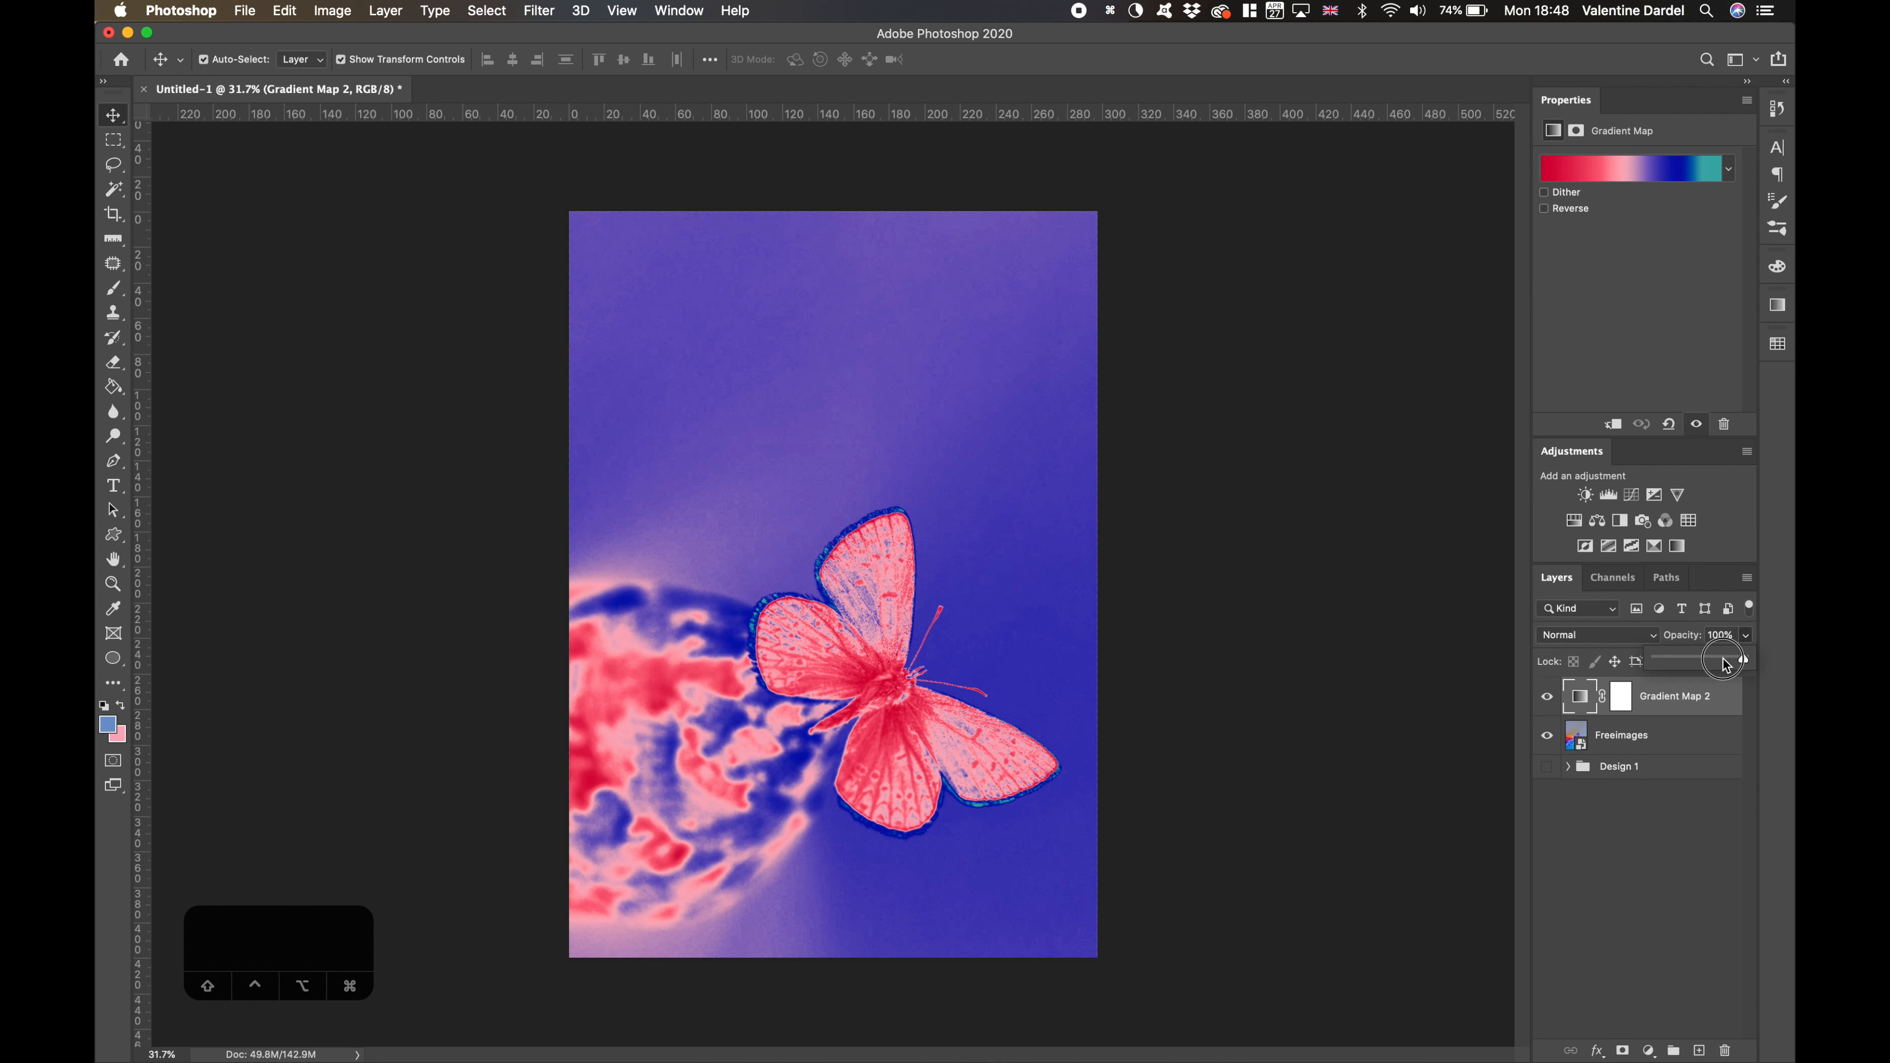
{"action": "key", "text": "cmd+g"}
{"action": "double_click", "coordinate": [1619, 689]}
{"action": "type", "text": "Design 2"}
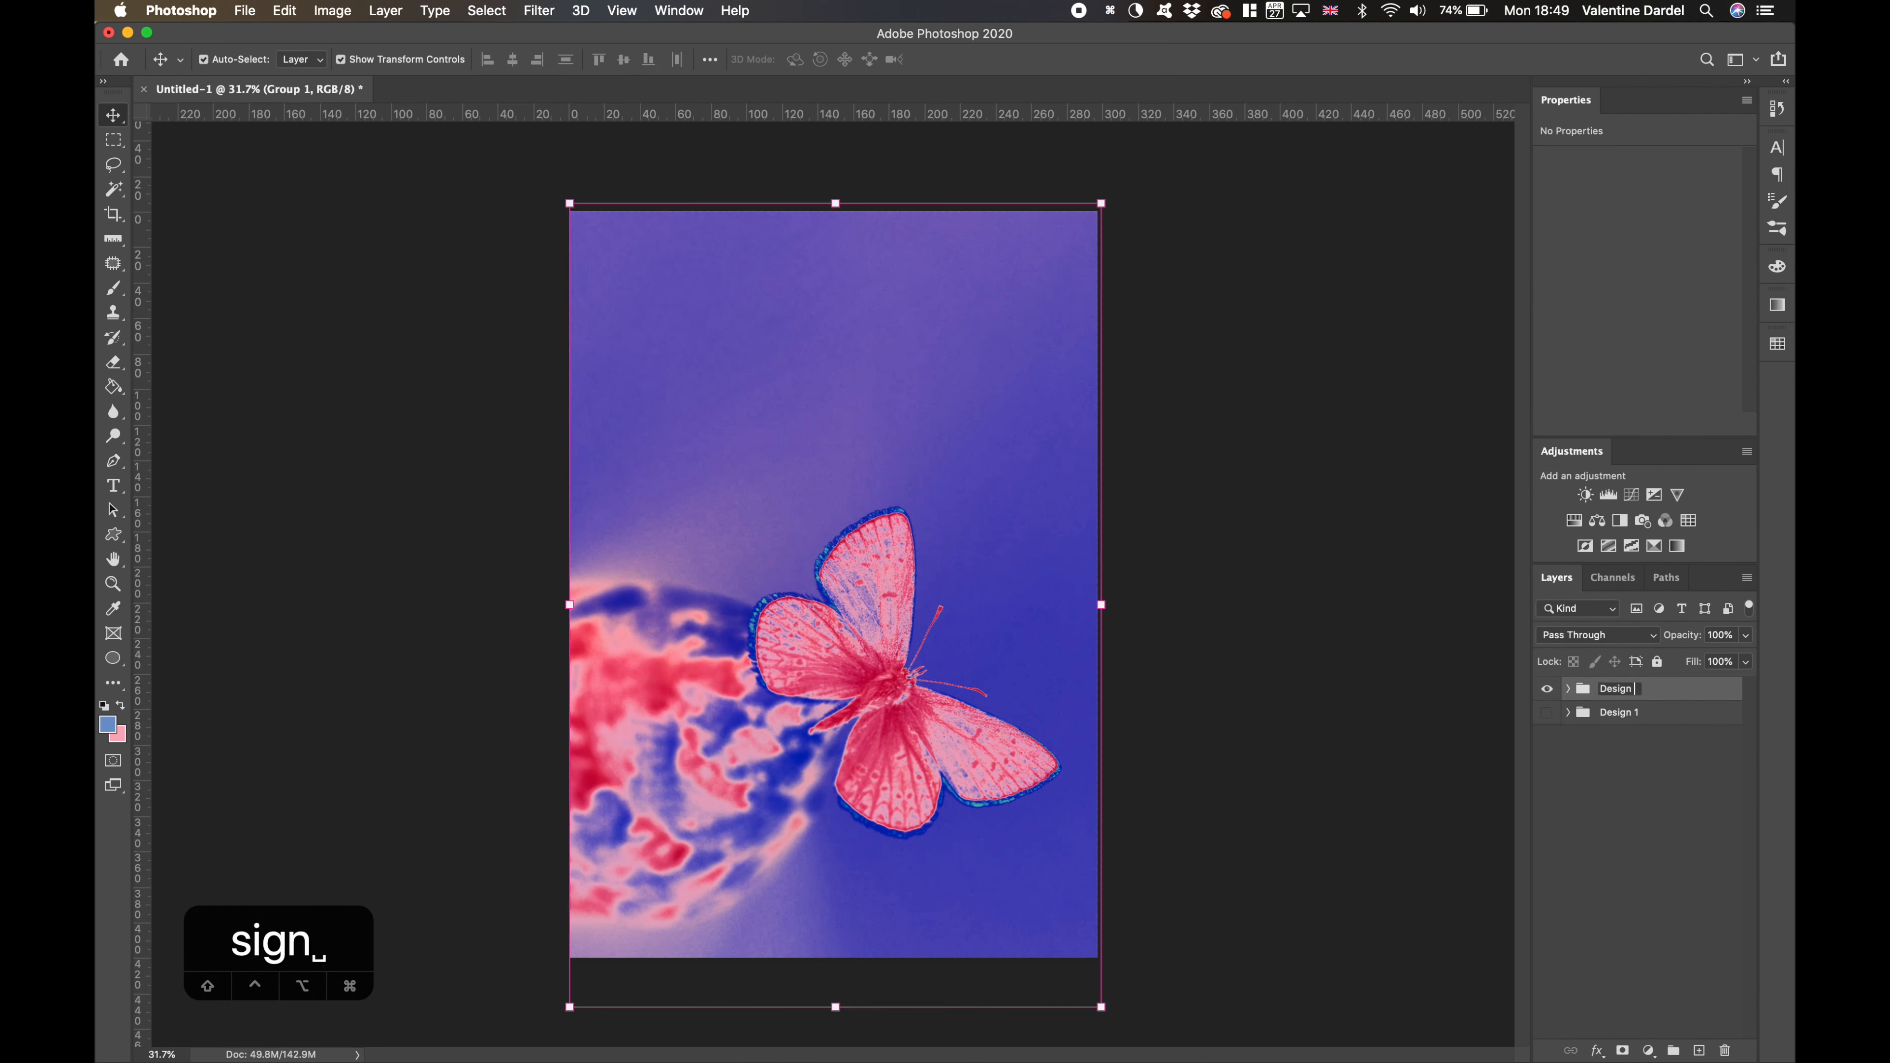
{"action": "key", "text": "Return"}
{"action": "left_click", "coordinate": [1548, 690]}
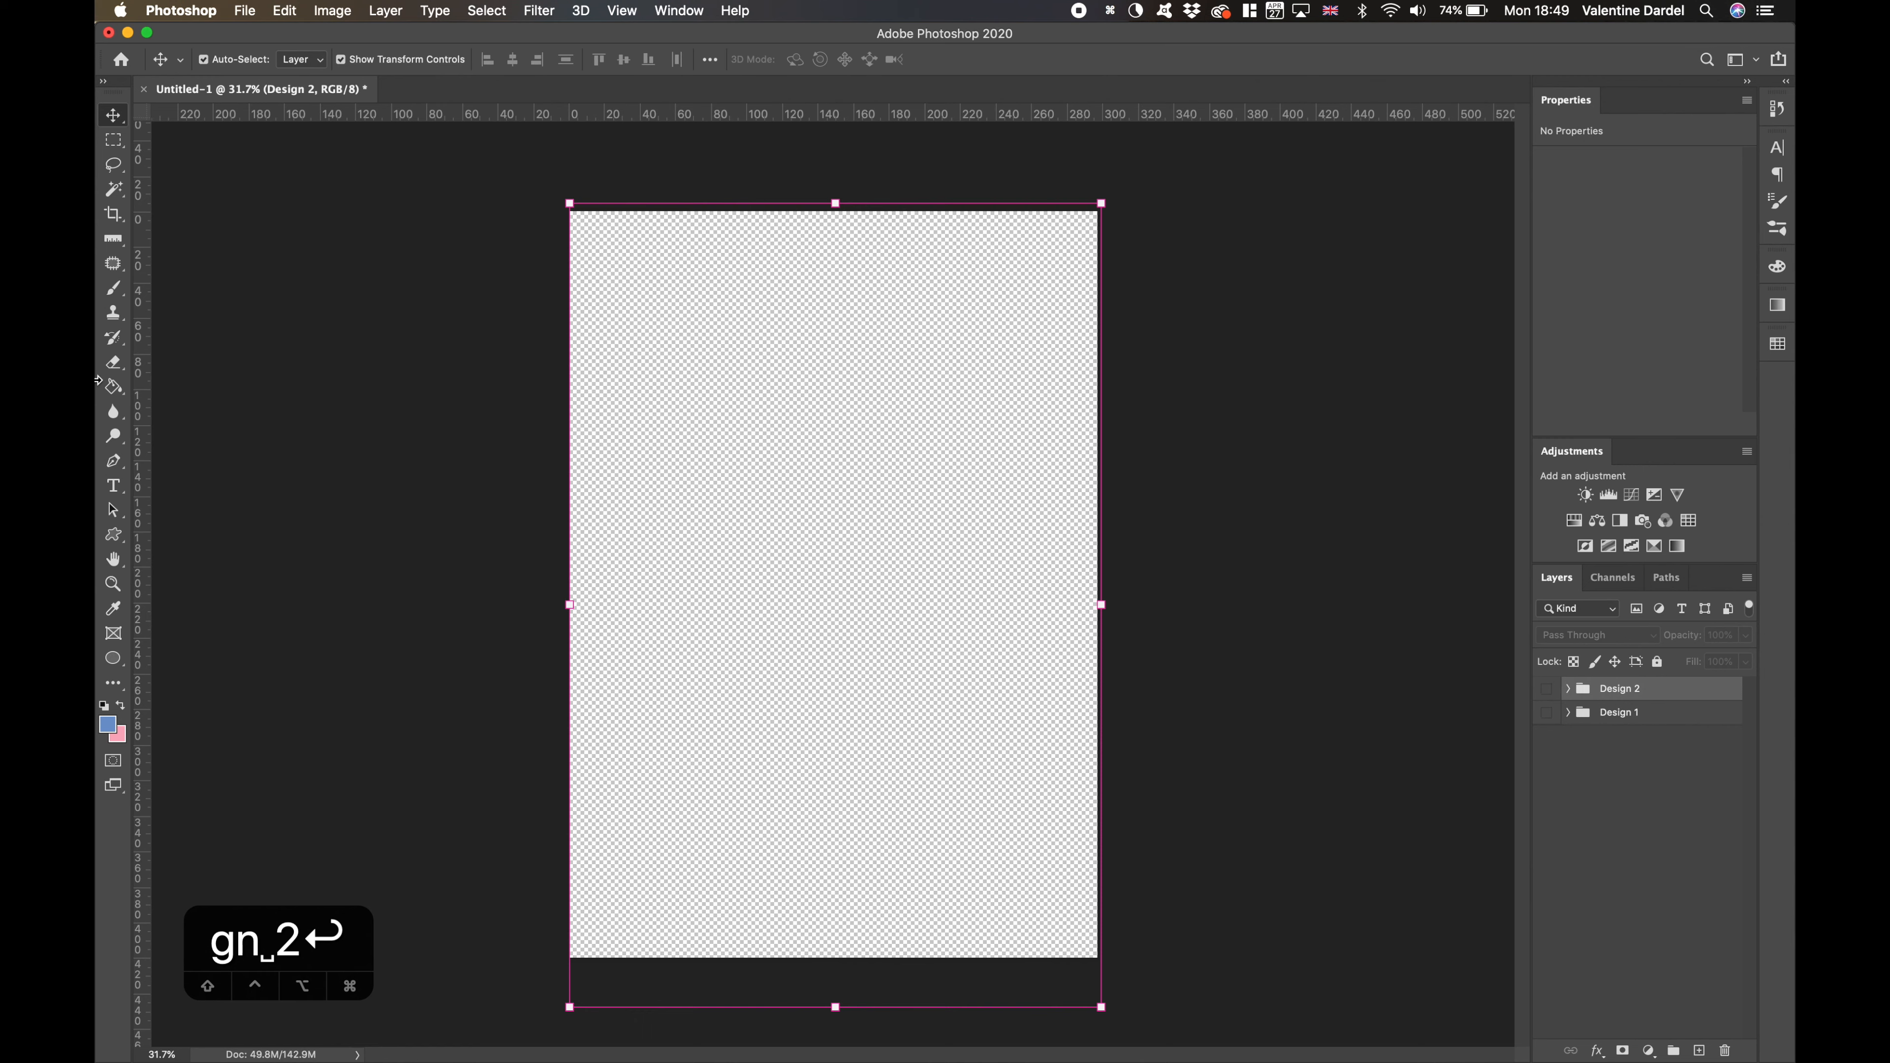
- Draw a circle about 1780 px wide in the canvas's upper half with a black-to-white gradient fill and no stroke
{"action": "left_click", "coordinate": [113, 659]}
{"action": "left_click_drag", "start_coordinate": [661, 375], "coordinate": [958, 642]}
{"action": "left_click", "coordinate": [305, 60]}
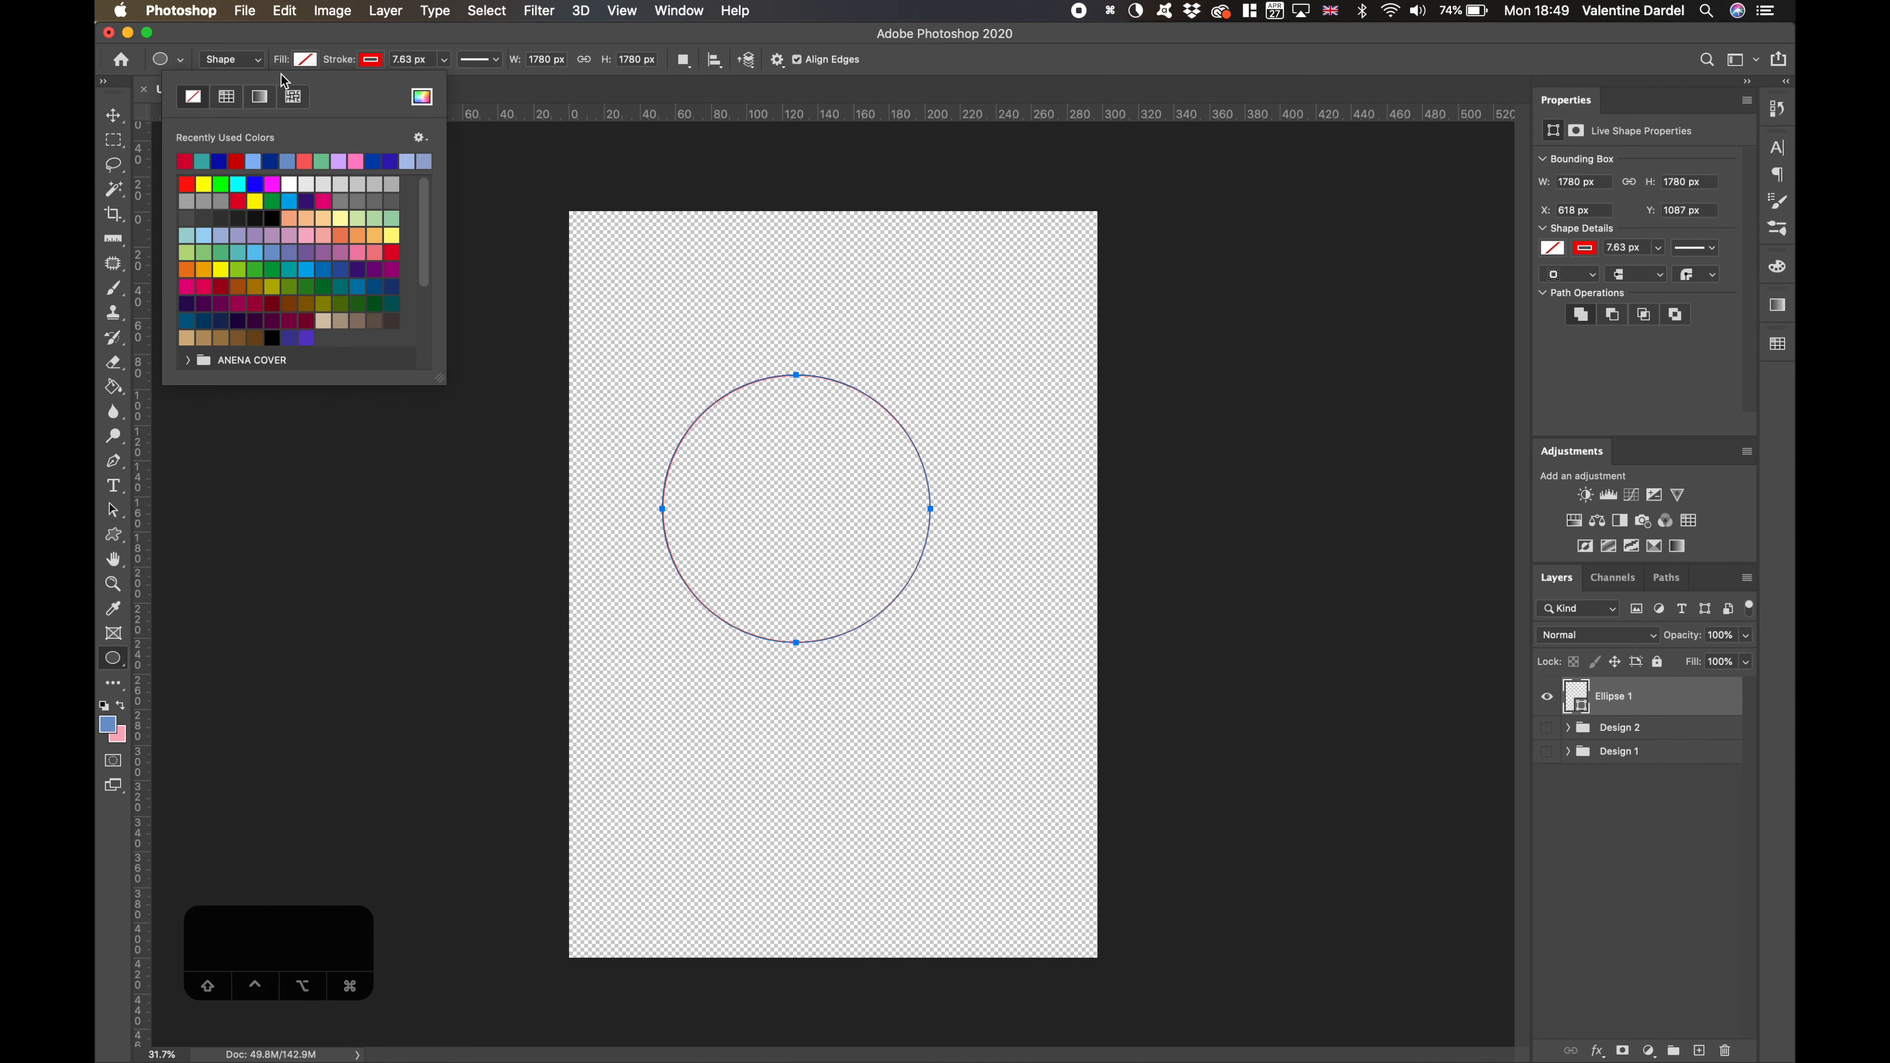
{"action": "left_click", "coordinate": [257, 105]}
{"action": "left_click", "coordinate": [370, 60]}
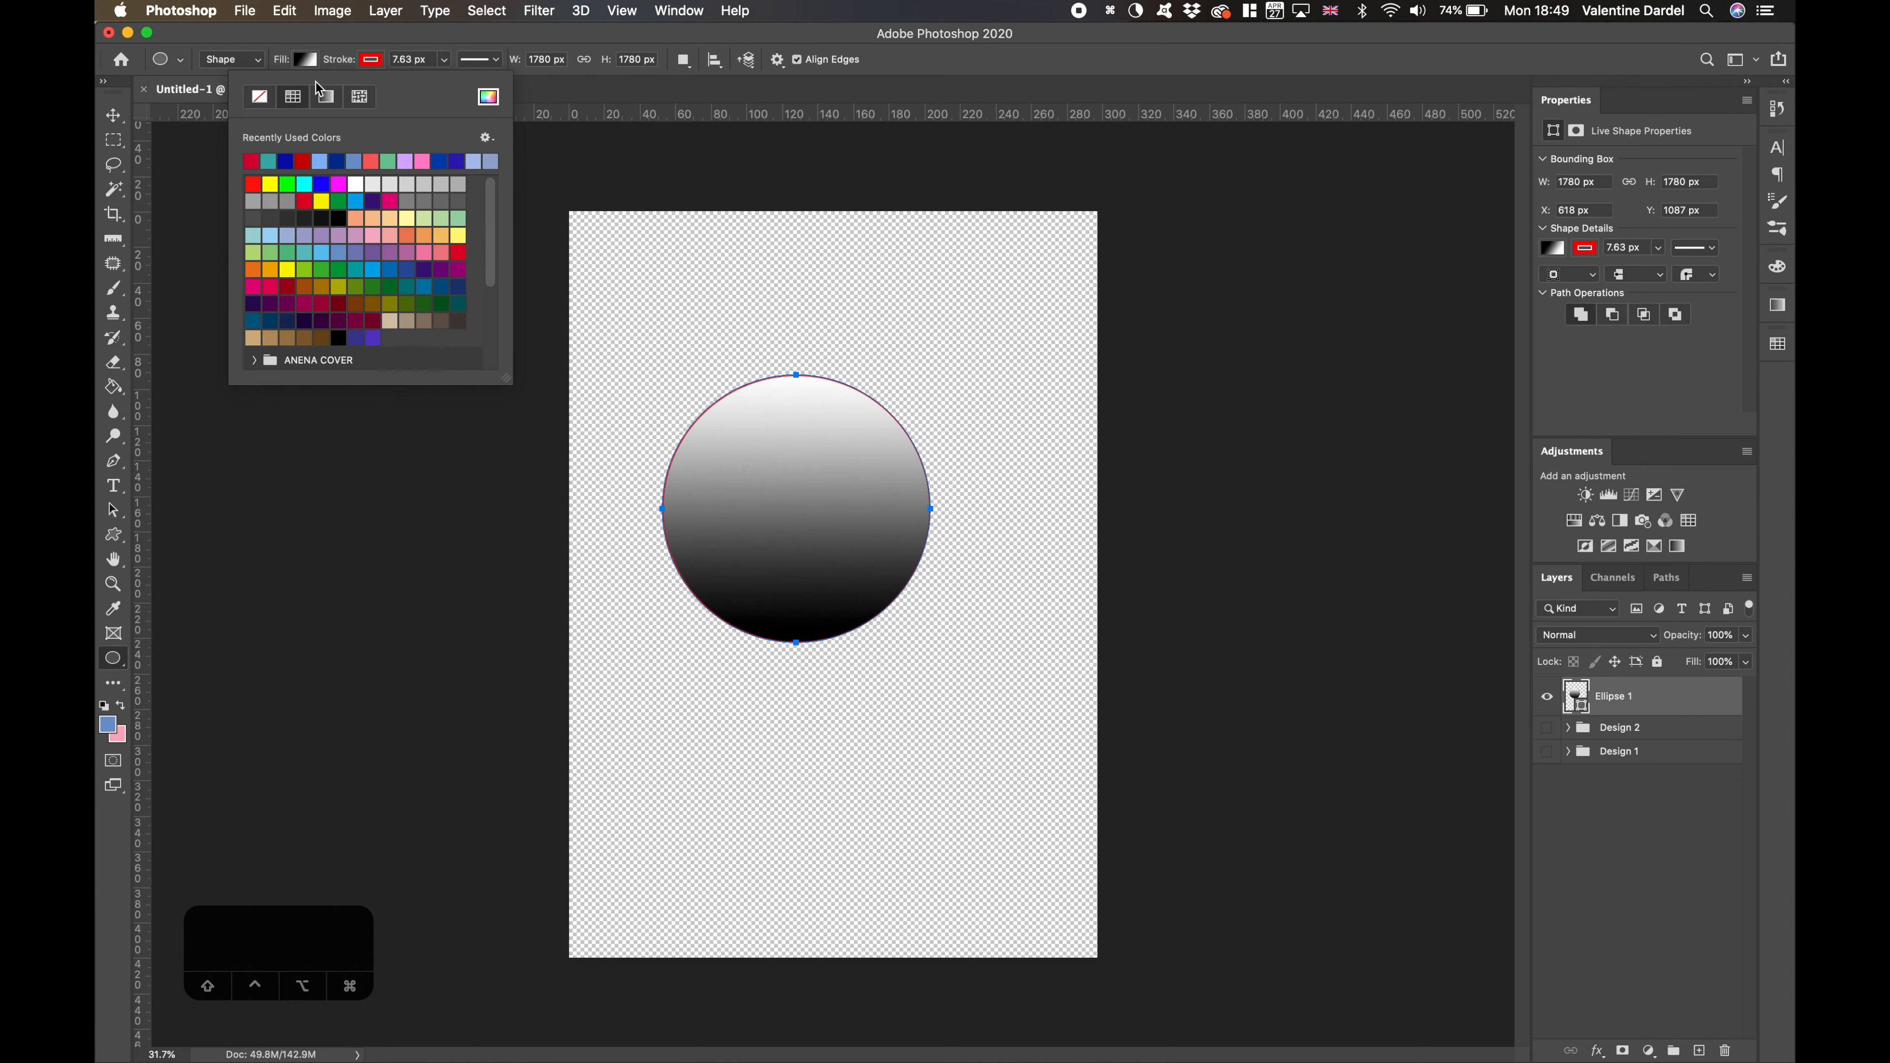
{"action": "left_click", "coordinate": [257, 100]}
{"action": "left_click", "coordinate": [127, 124]}
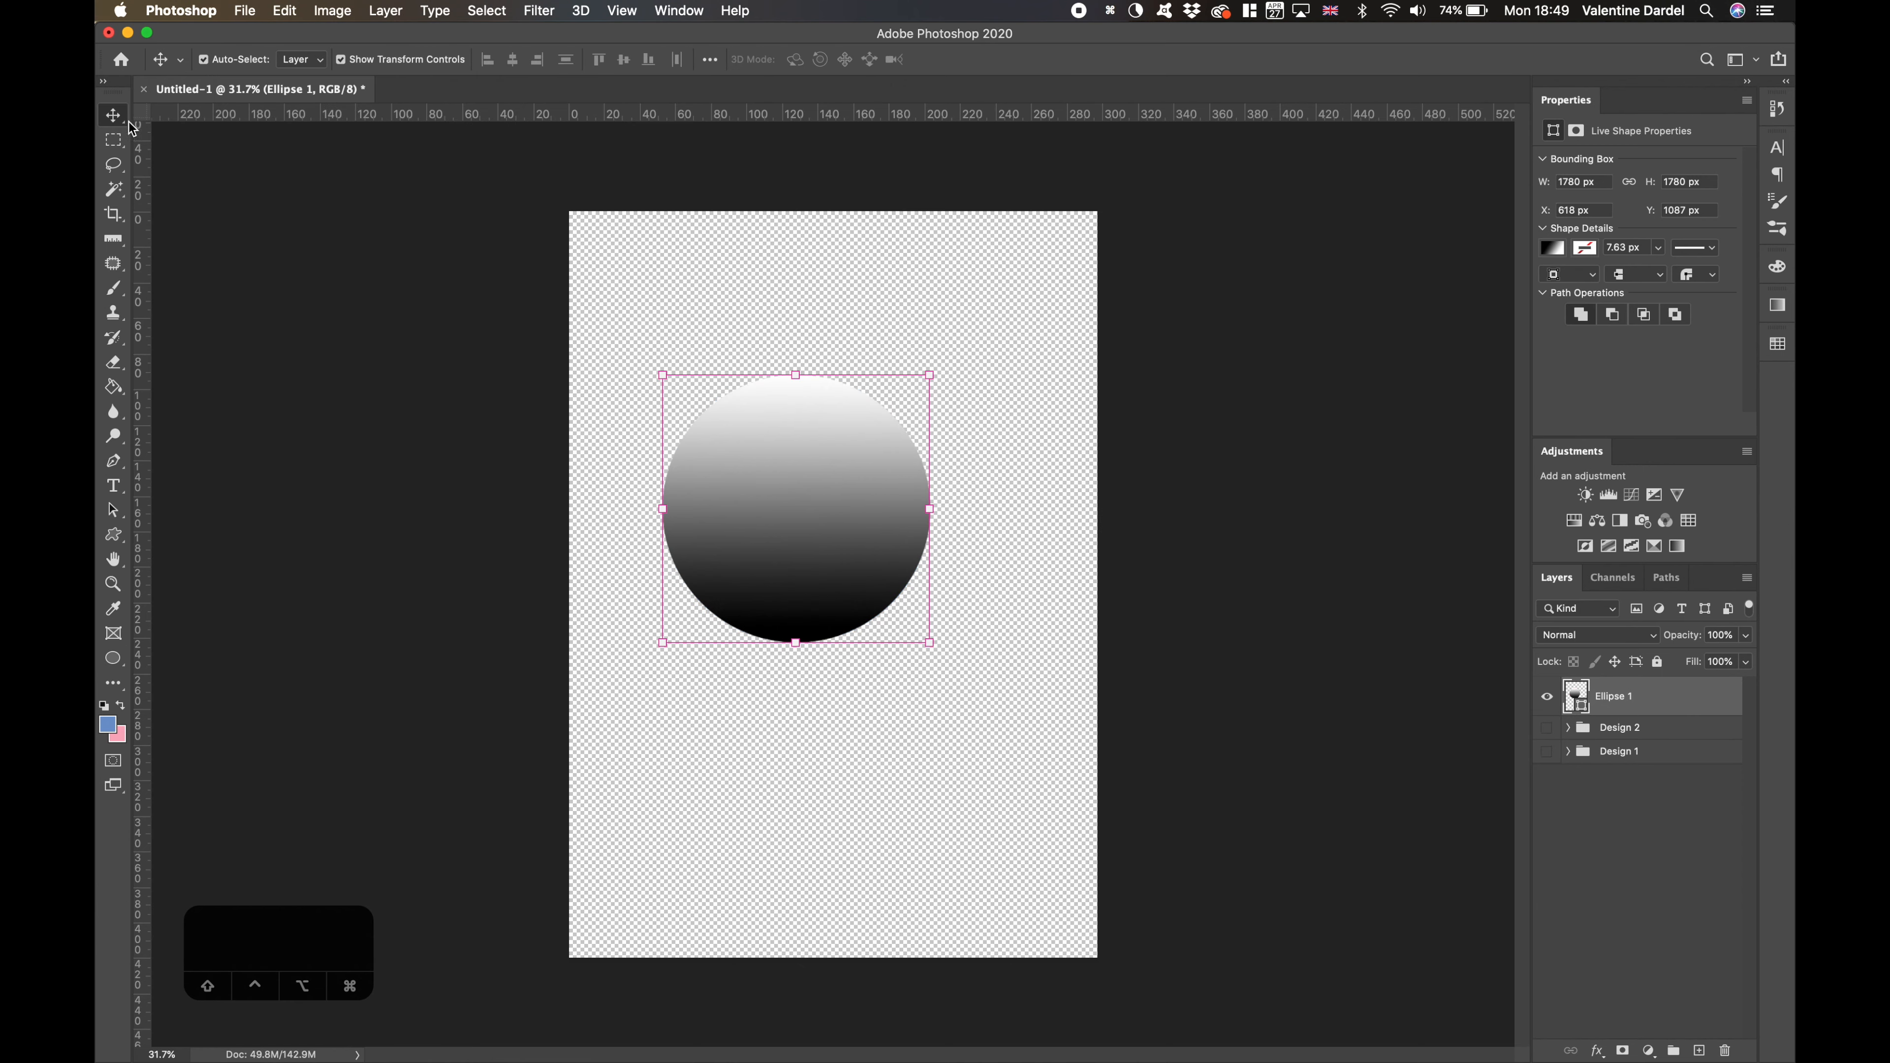
- Change the circle's fill to the peach-to-red Orange_04 gradient preset
{"action": "left_click", "coordinate": [1554, 248]}
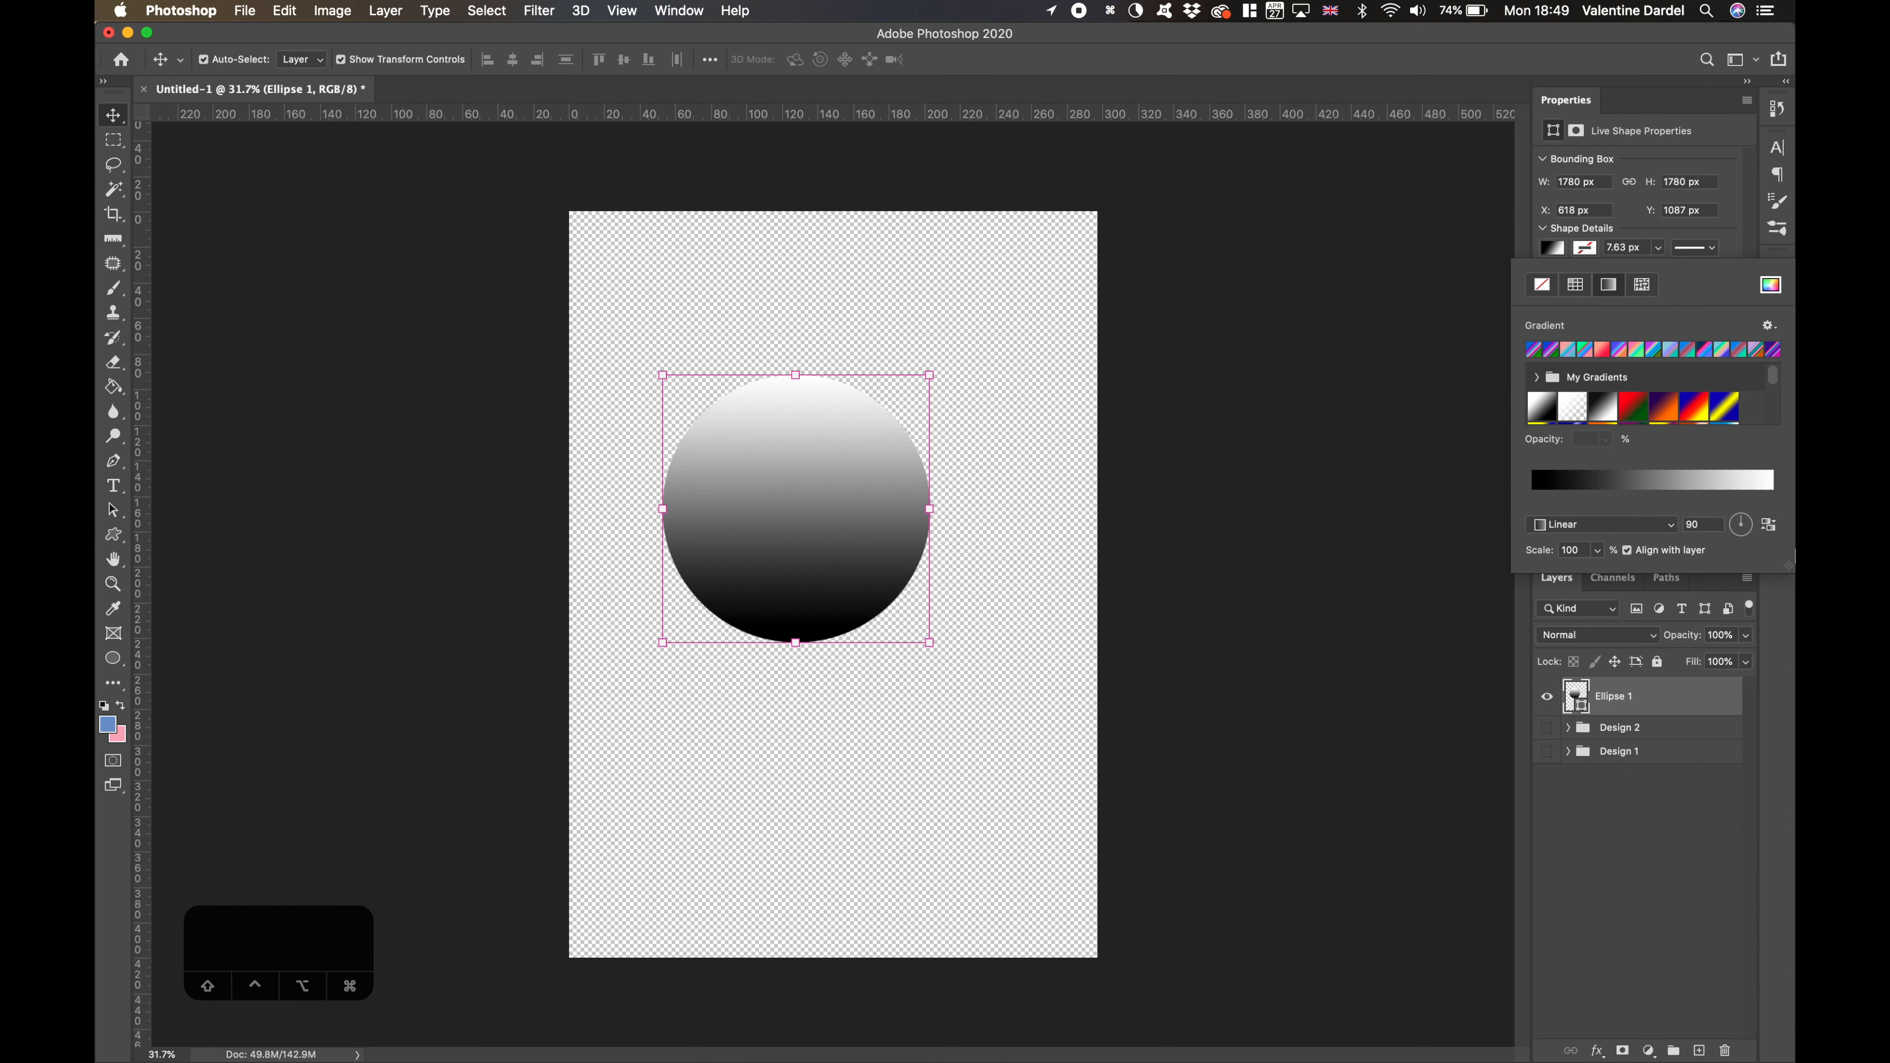
{"action": "left_click_drag", "start_coordinate": [1789, 567], "coordinate": [1786, 898]}
{"action": "scroll", "coordinate": [1683, 432], "scroll_direction": "down", "scroll_amount": 5}
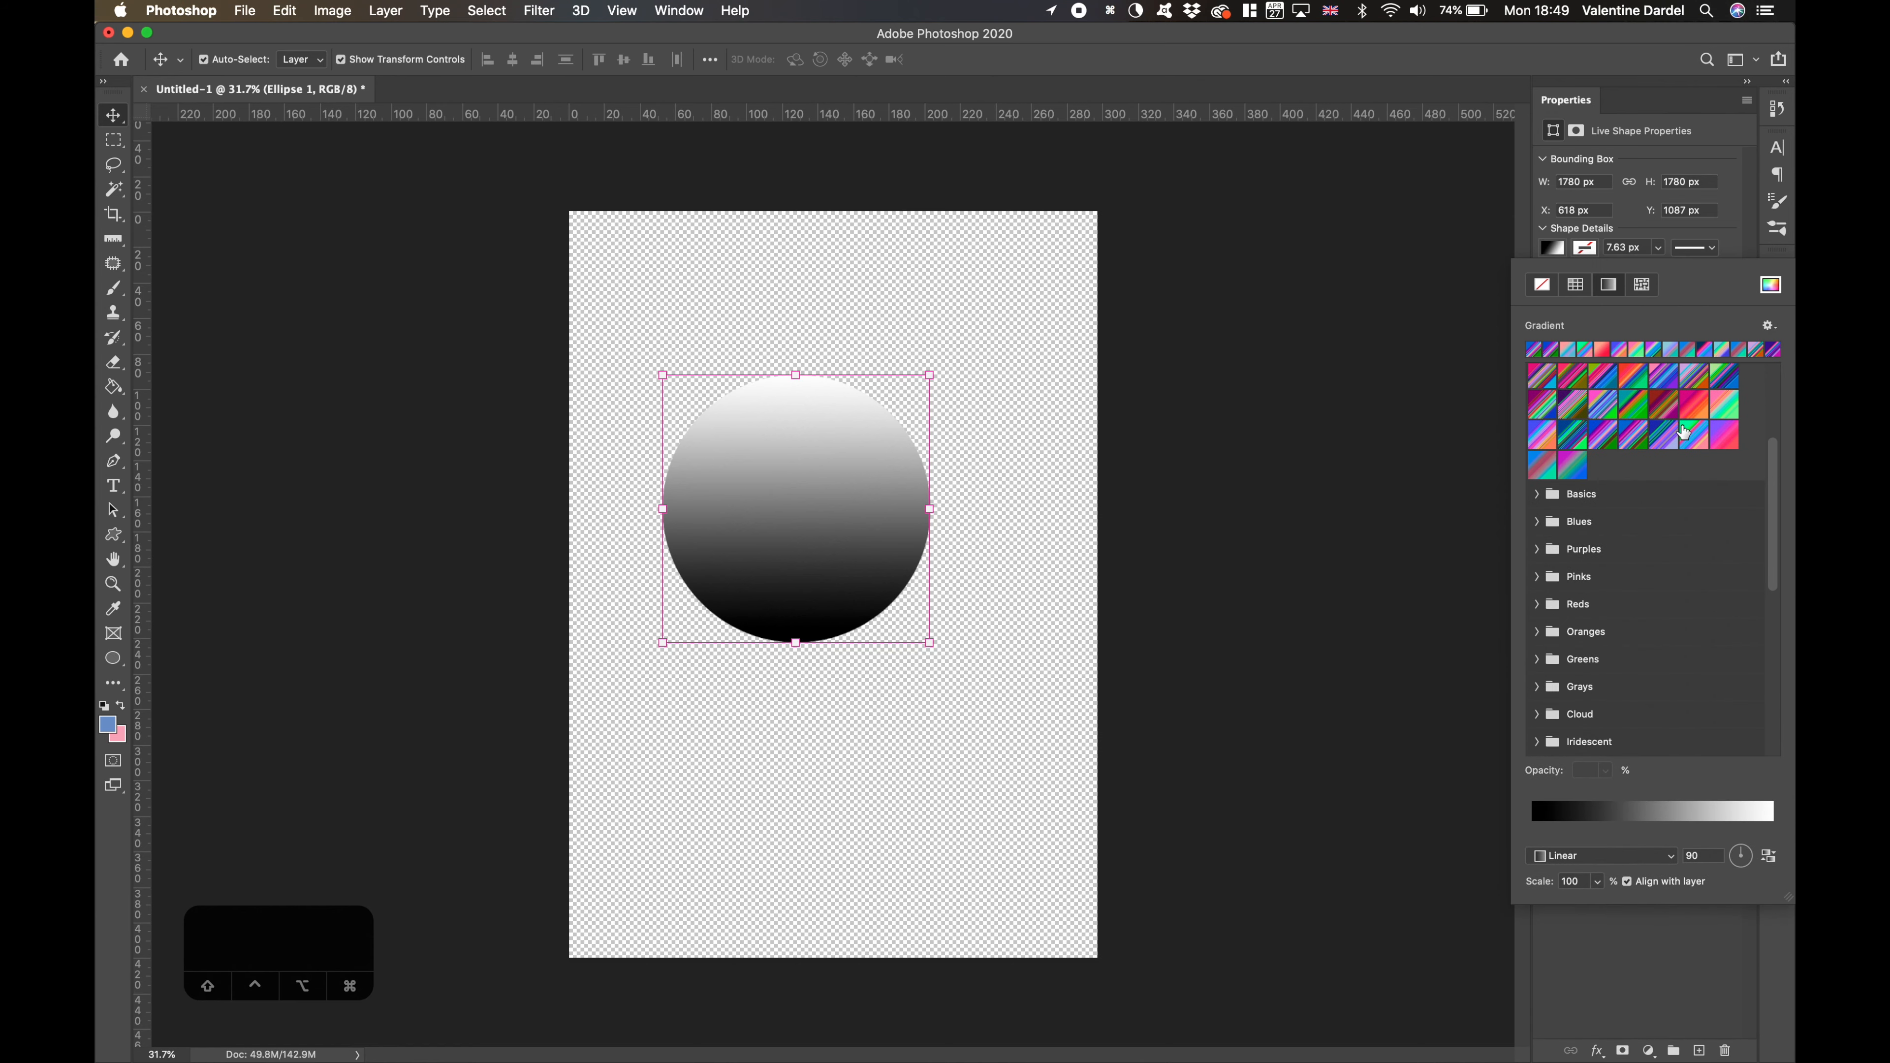
{"action": "scroll", "coordinate": [1571, 584], "scroll_direction": "down", "scroll_amount": 1}
{"action": "left_click", "coordinate": [1549, 601]}
{"action": "left_click", "coordinate": [1622, 632]}
{"action": "left_click", "coordinate": [1654, 634]}
{"action": "left_click", "coordinate": [1368, 370]}
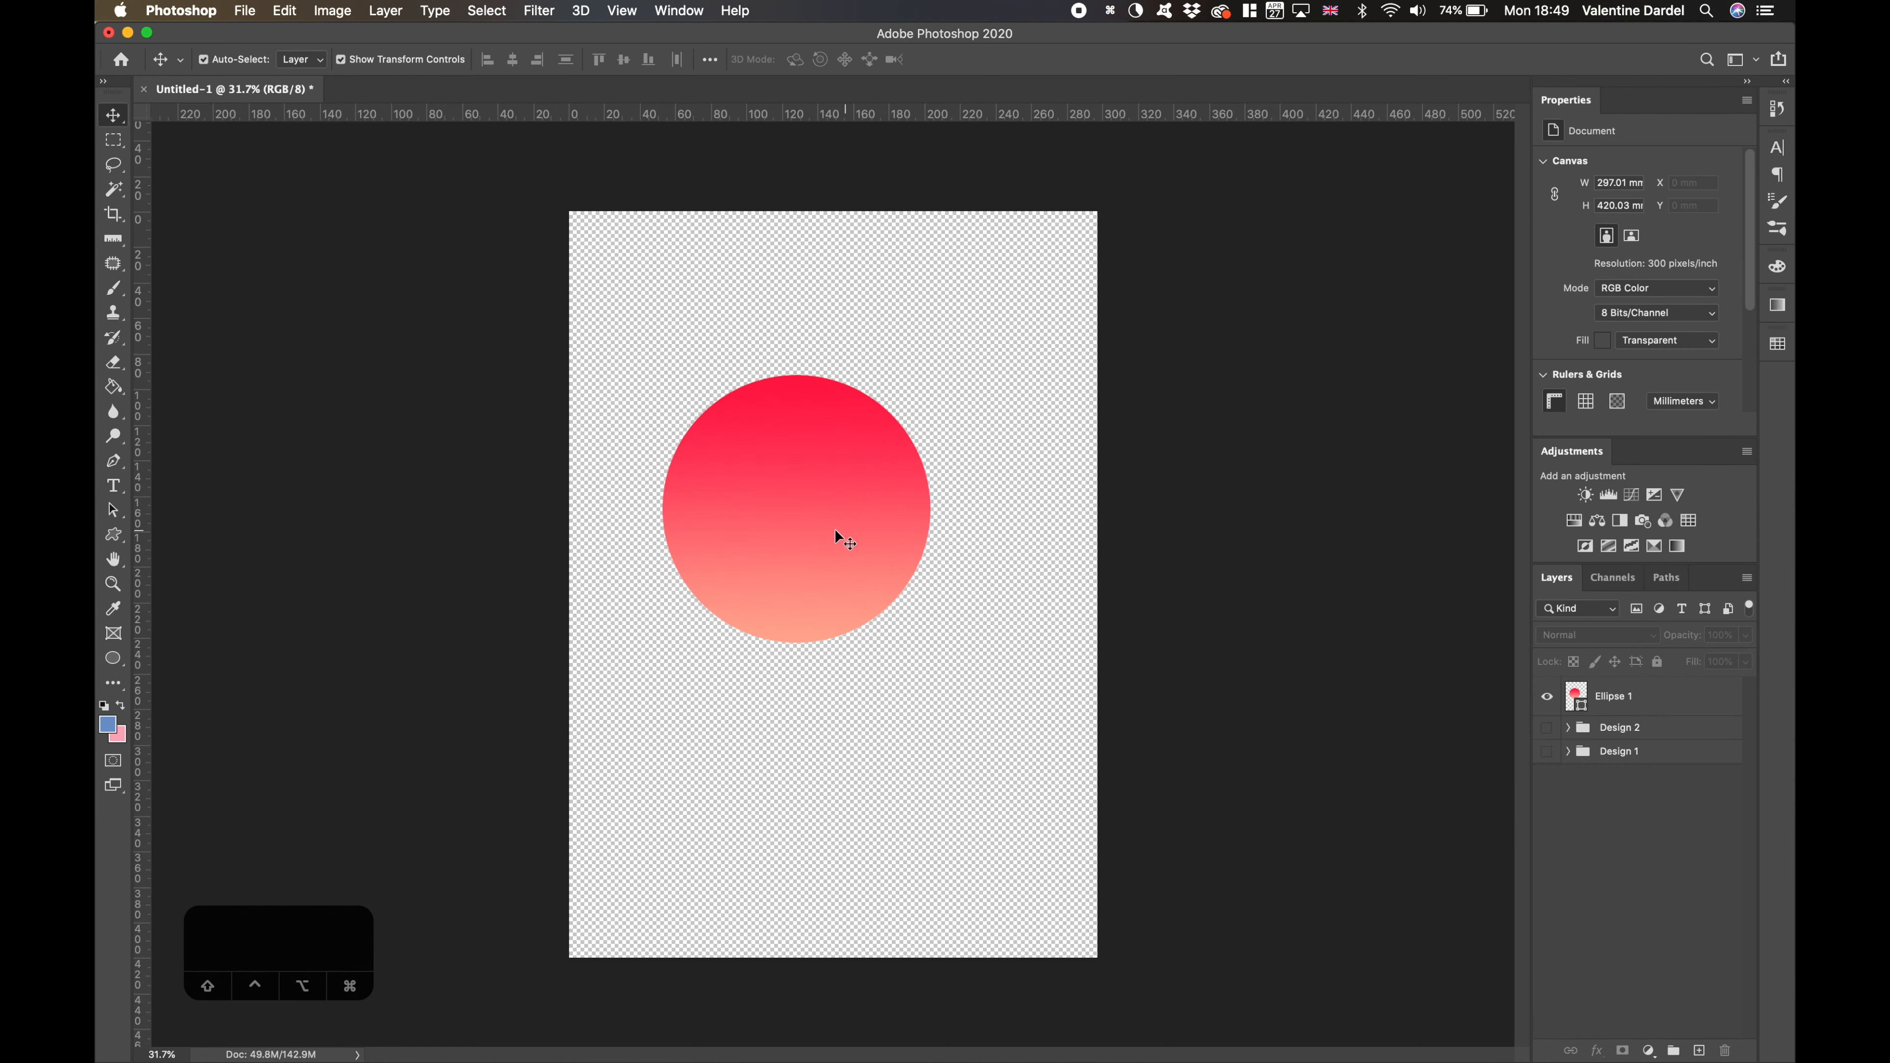
- Add a layer named BG at the bottom of the layer stack and fill it with pale pink
{"action": "left_click", "coordinate": [1698, 1050]}
{"action": "left_click_drag", "start_coordinate": [1667, 700], "coordinate": [1667, 794]}
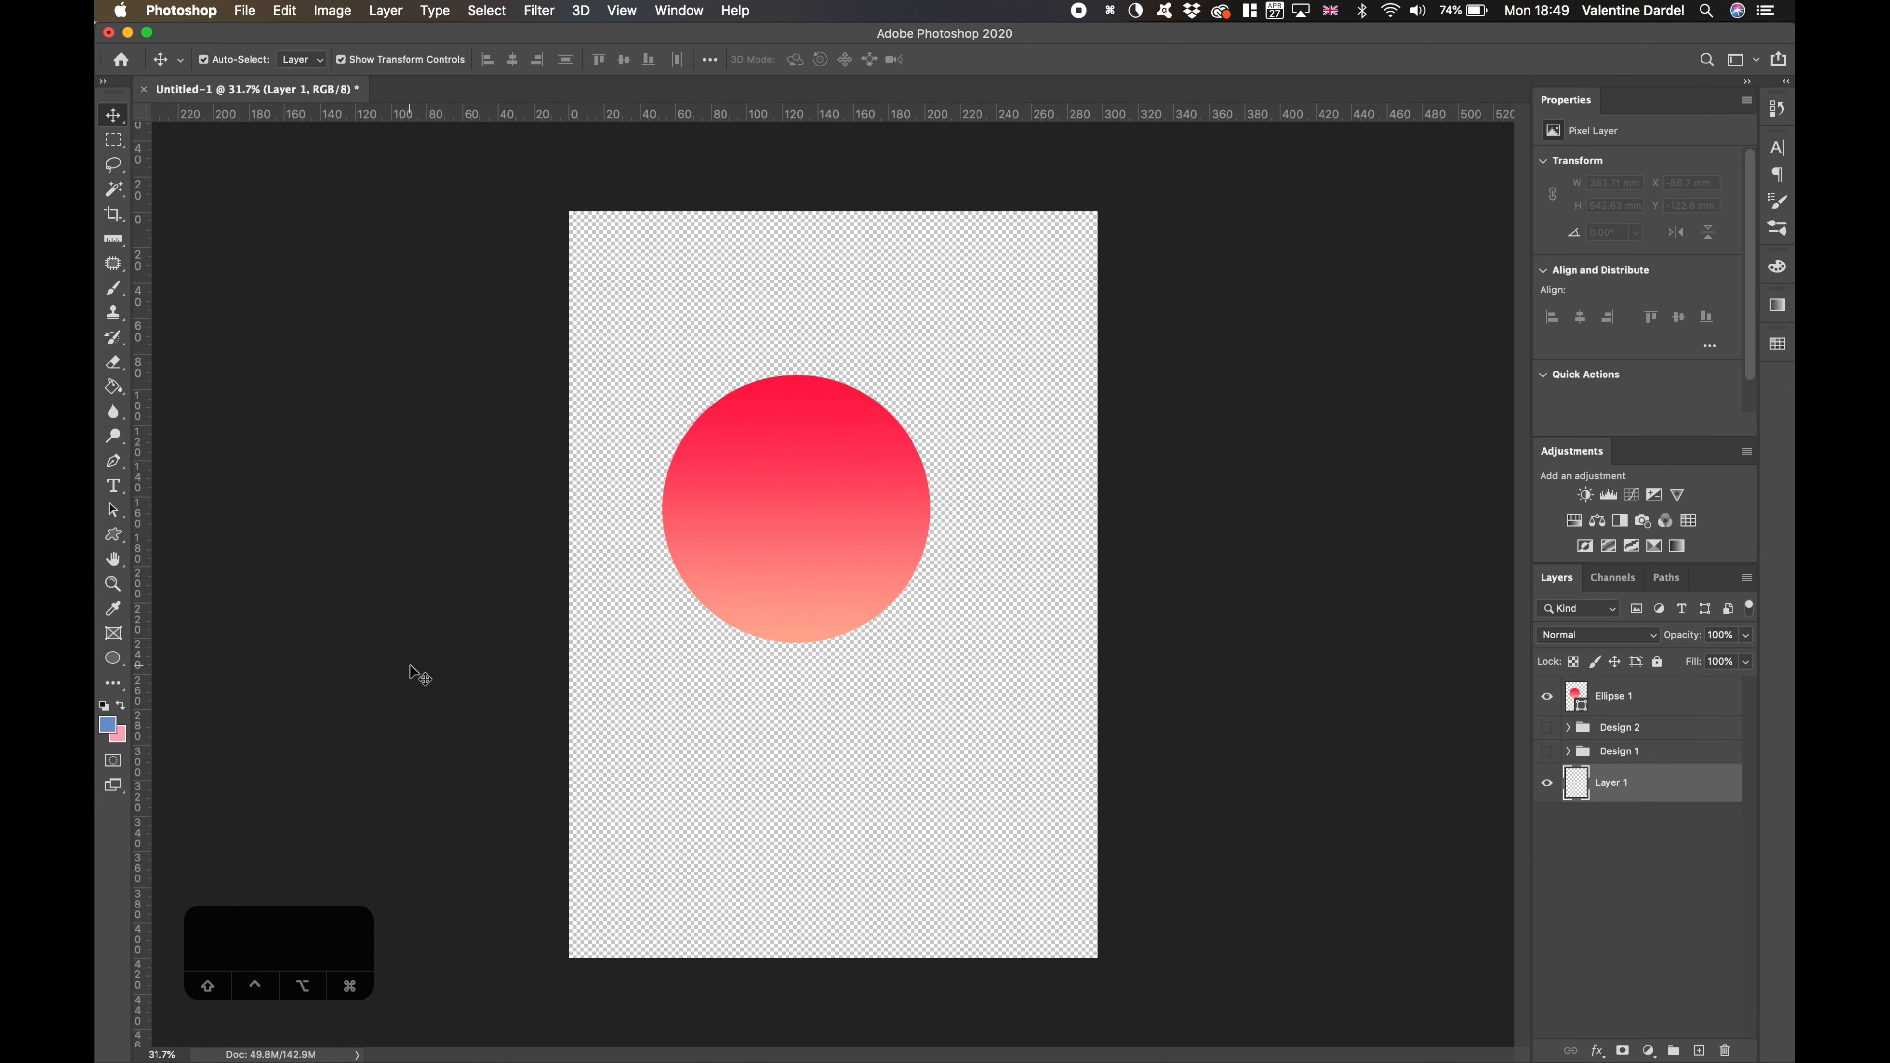
{"action": "left_click", "coordinate": [113, 387]}
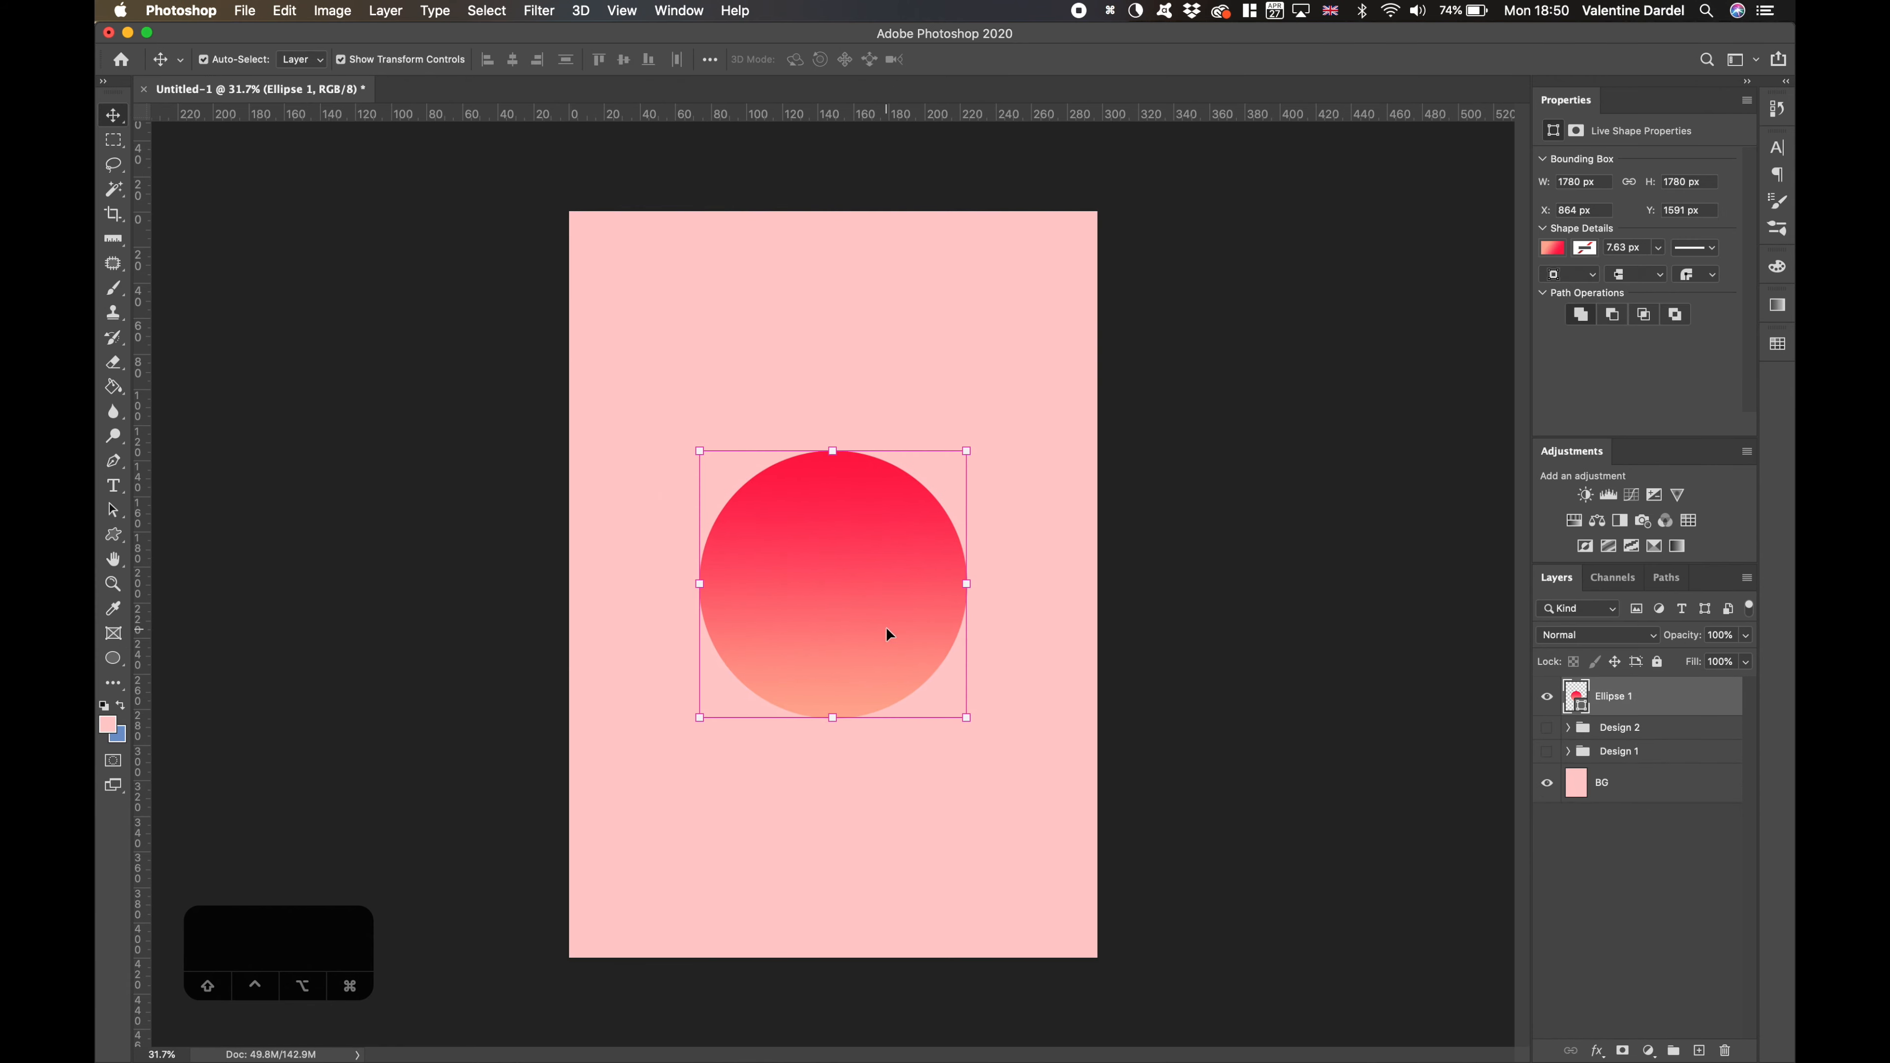
- Rotate the gradient circle about its centre and deselect it
{"action": "left_click_drag", "start_coordinate": [971, 451], "coordinate": [841, 845]}
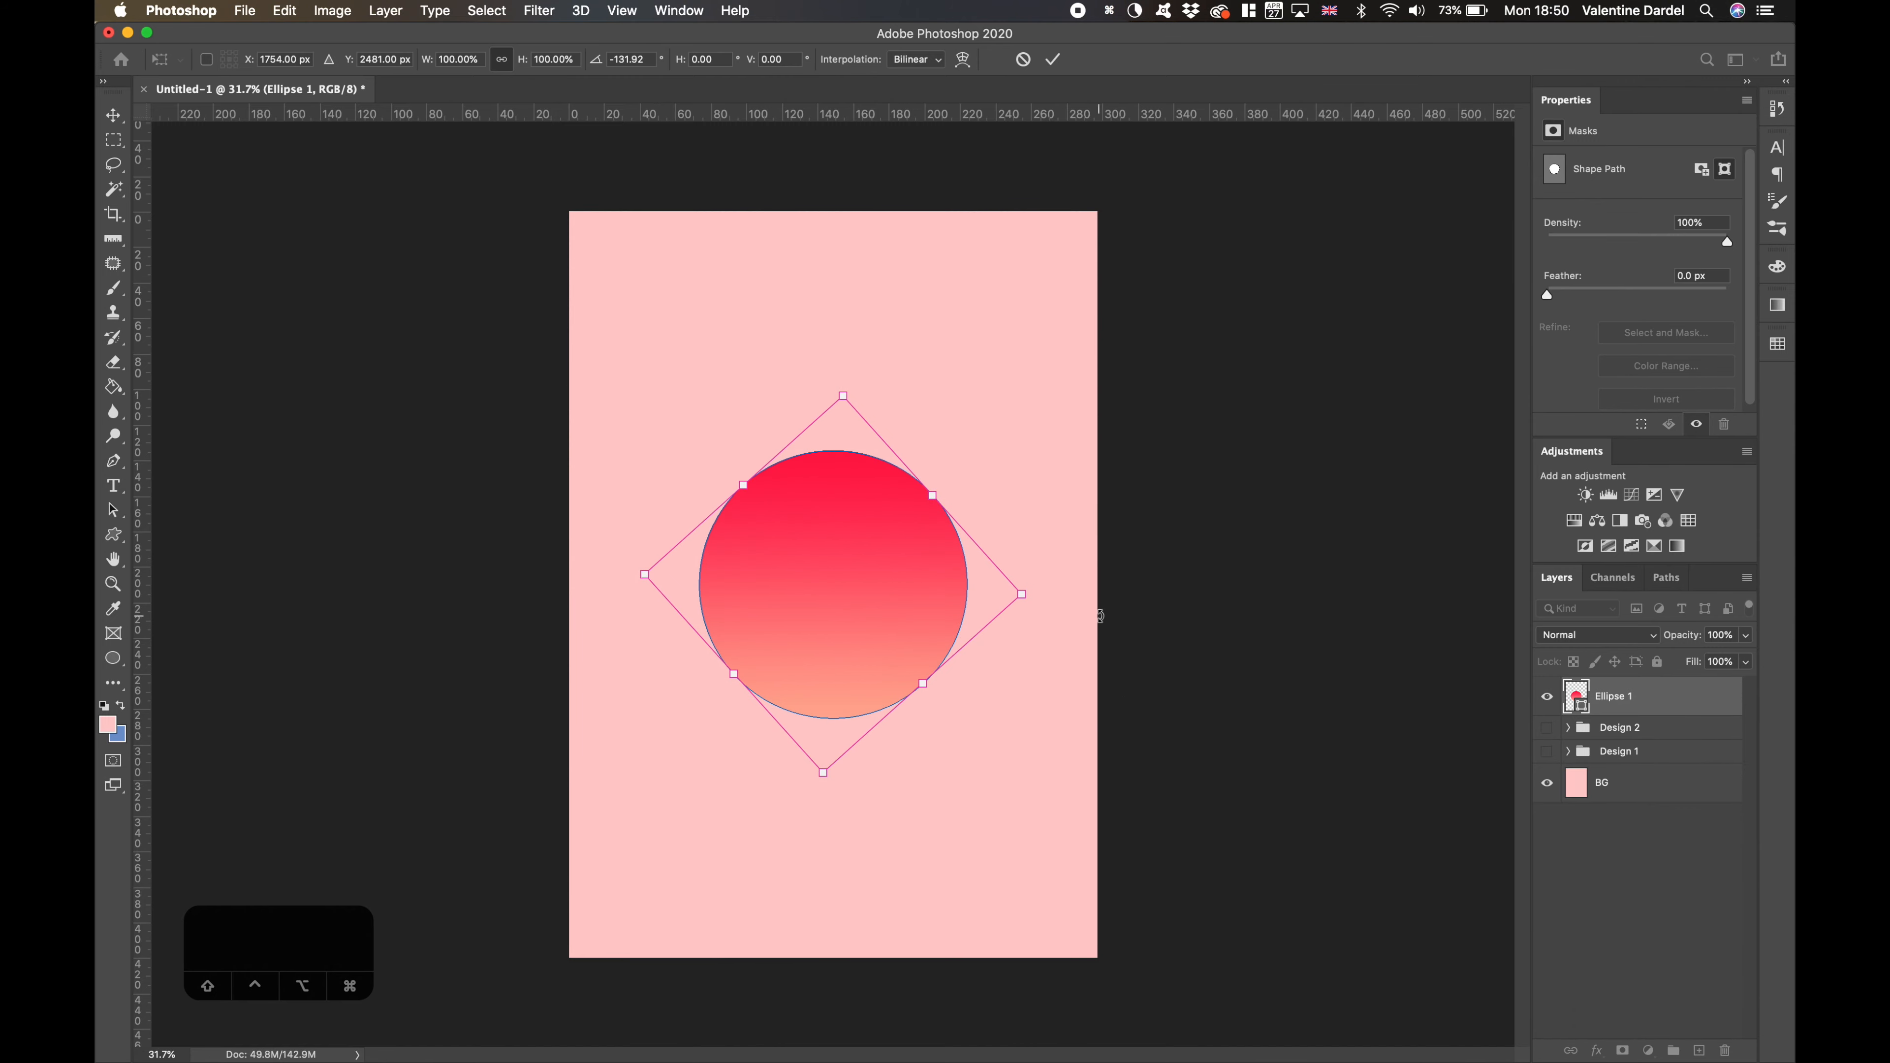
{"action": "left_click_drag", "start_coordinate": [867, 378], "coordinate": [1085, 626]}
{"action": "key", "text": "Return"}
{"action": "left_click", "coordinate": [1152, 663]}
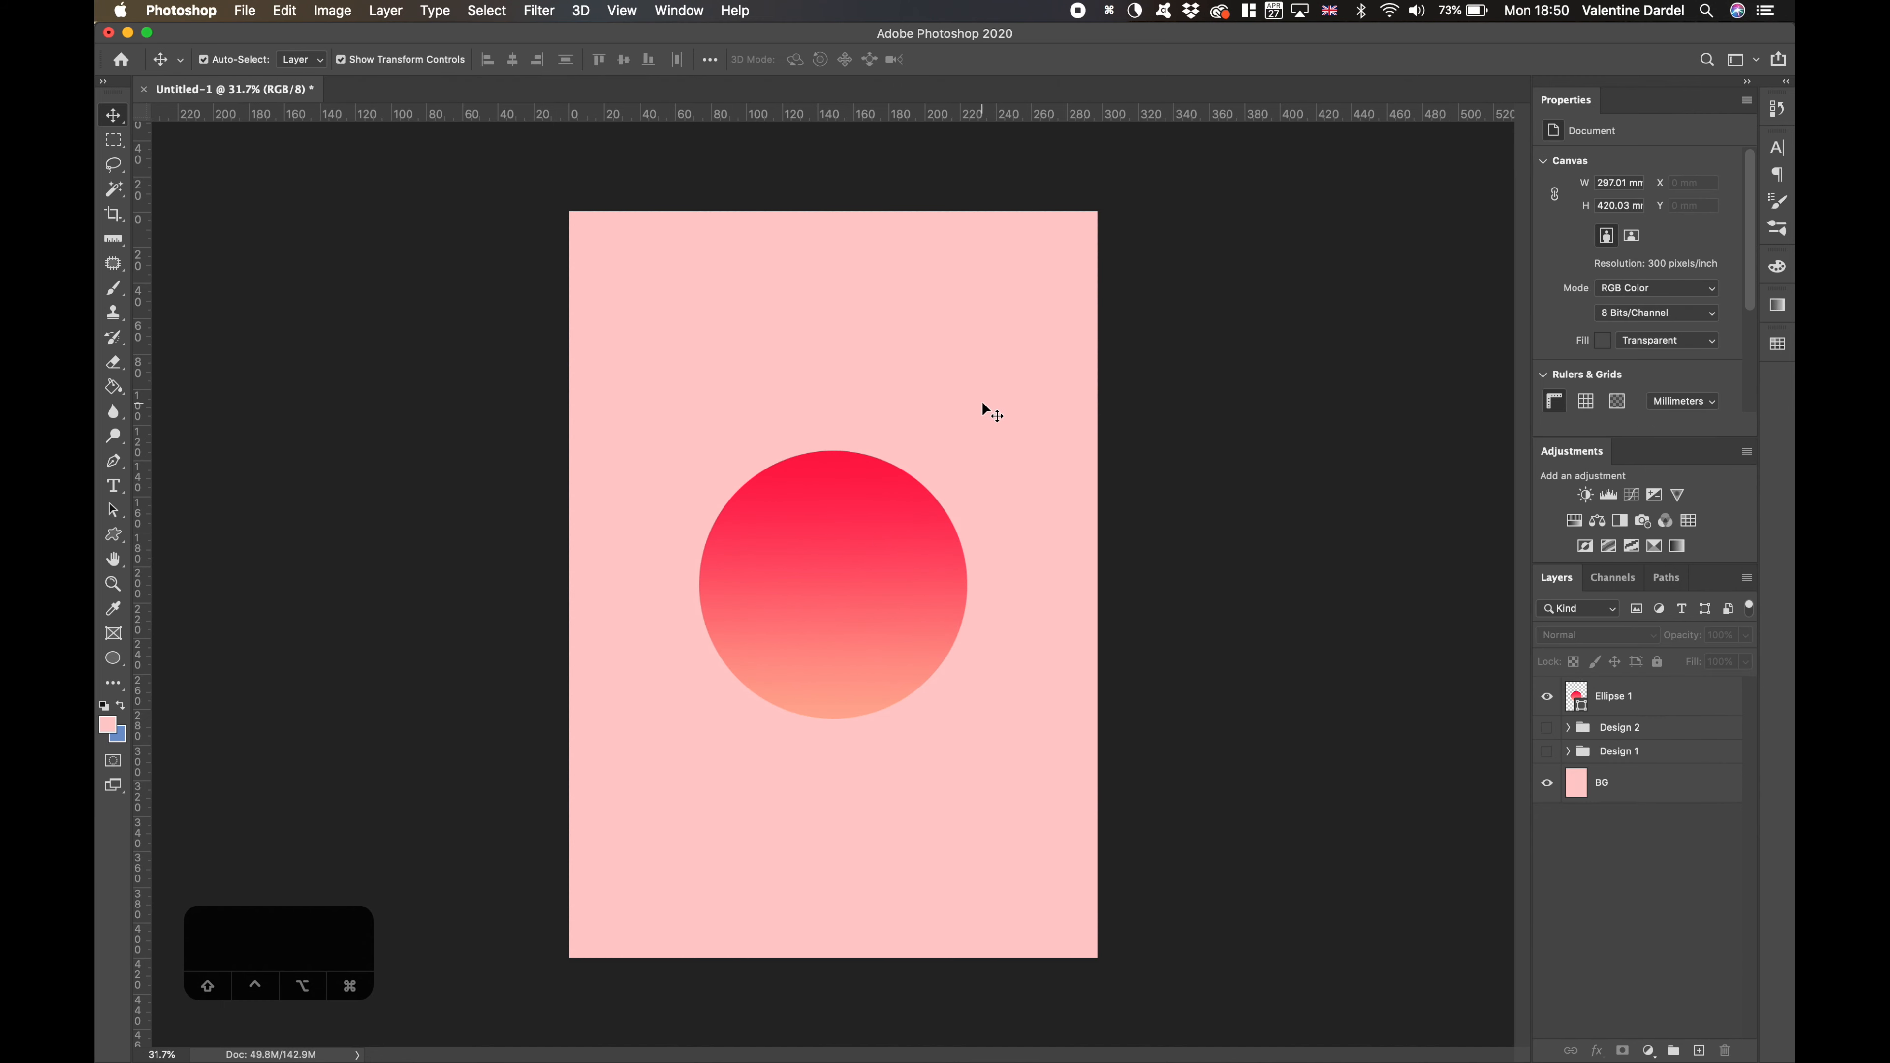
- Duplicate the circle towards the canvas's lower-right area and change the copy's gradient type to Noise
{"action": "left_click_drag", "start_coordinate": [901, 581], "coordinate": [1001, 748]}
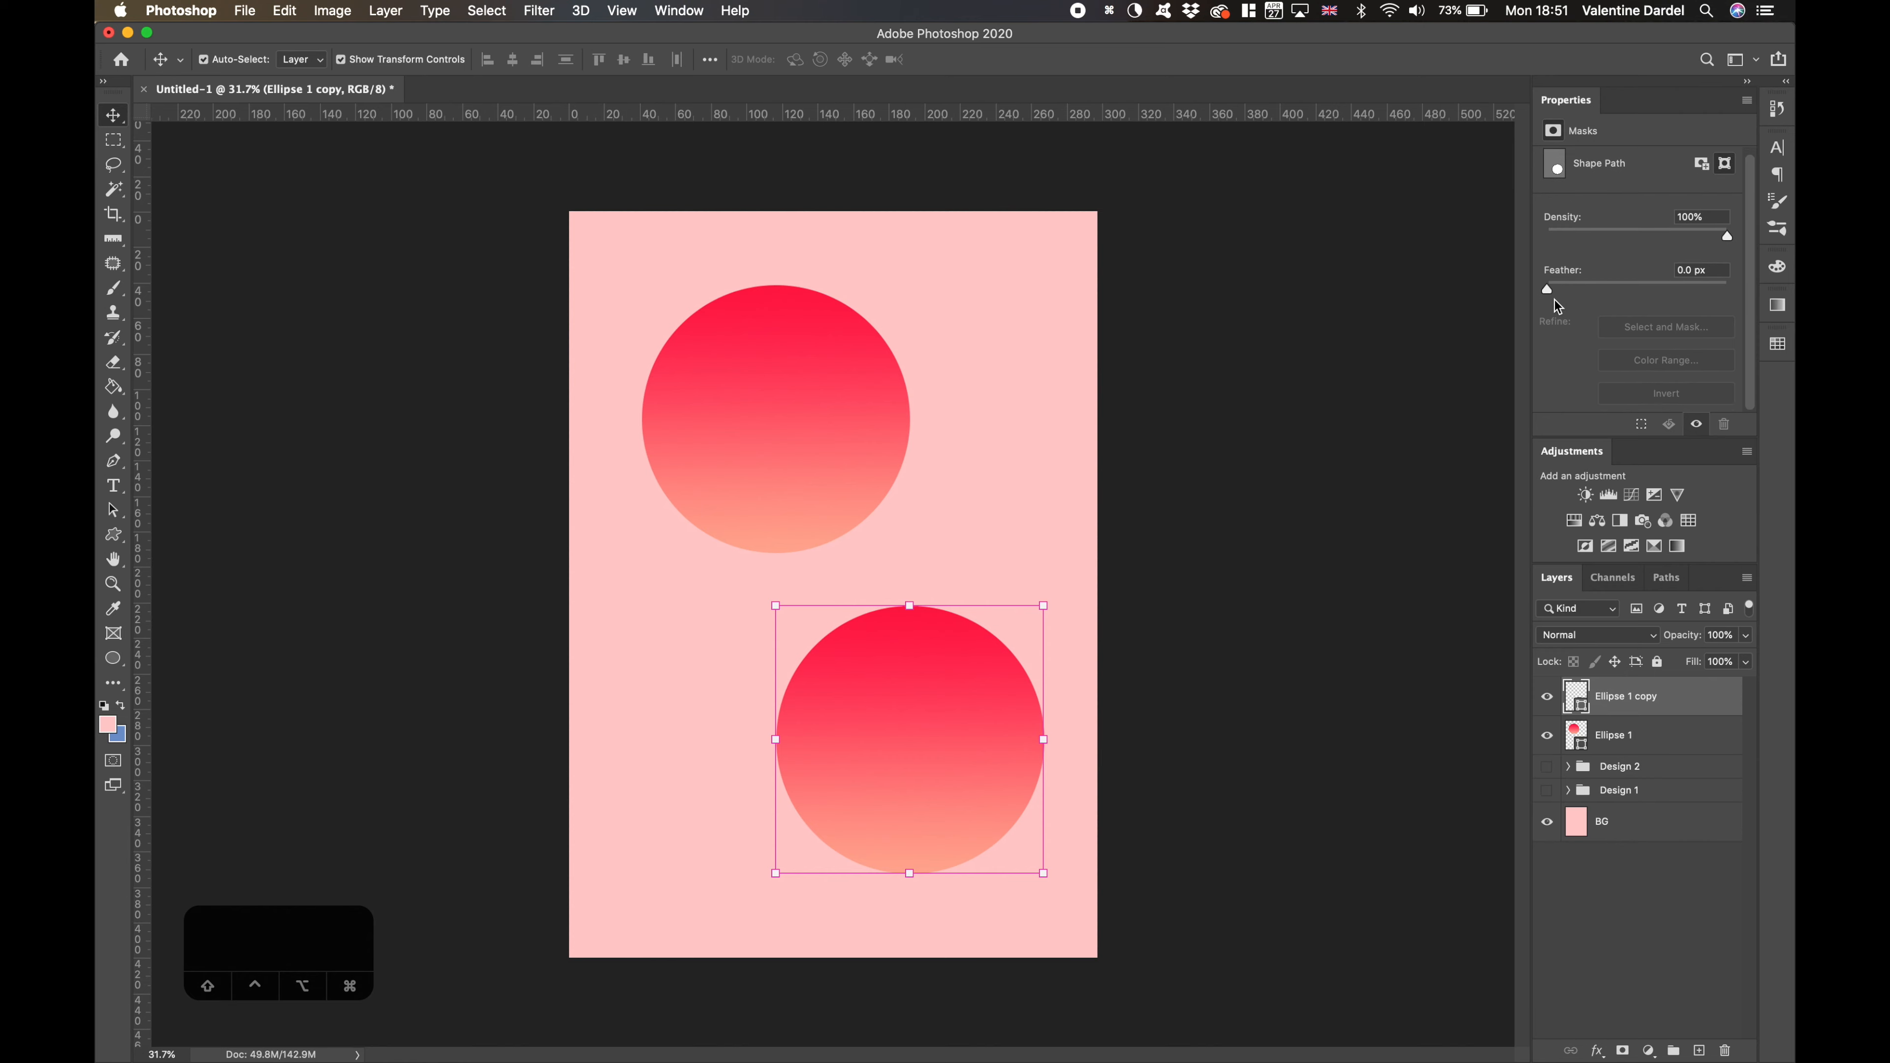
{"action": "double_click", "coordinate": [1576, 698]}
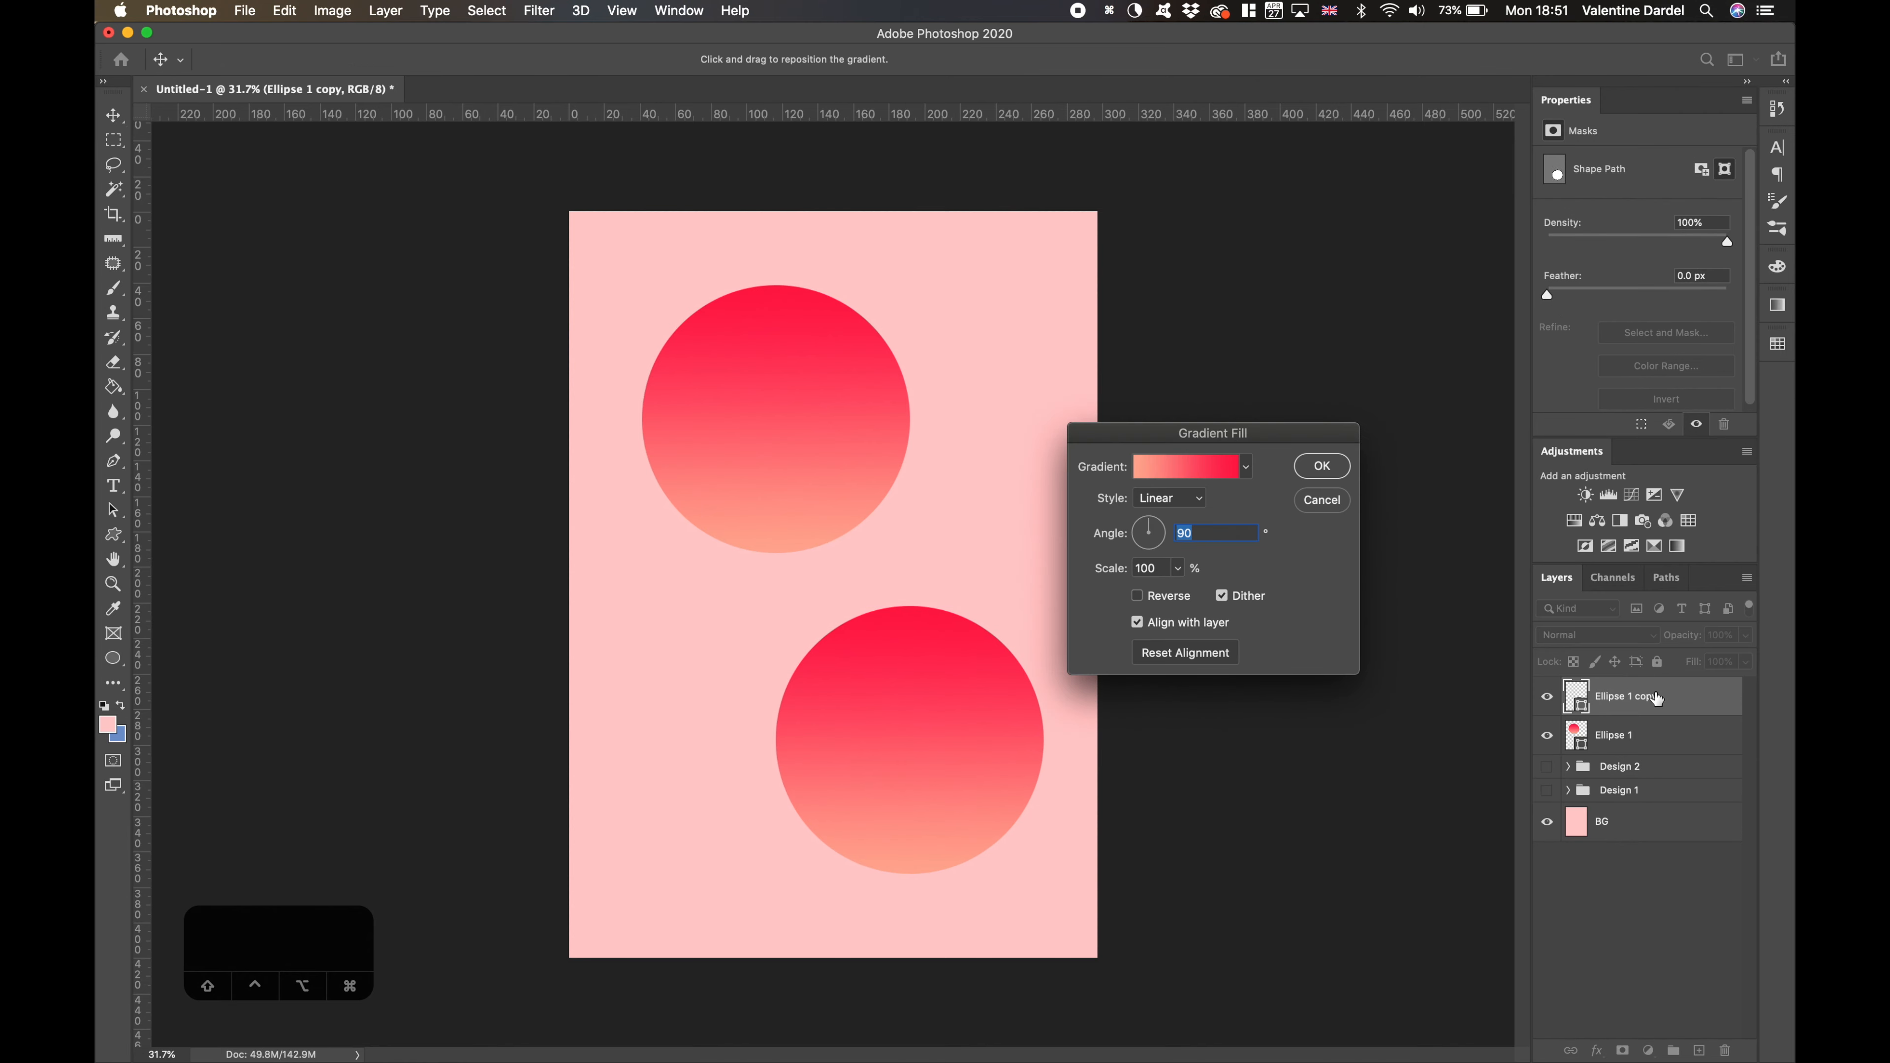
{"action": "left_click", "coordinate": [1194, 470]}
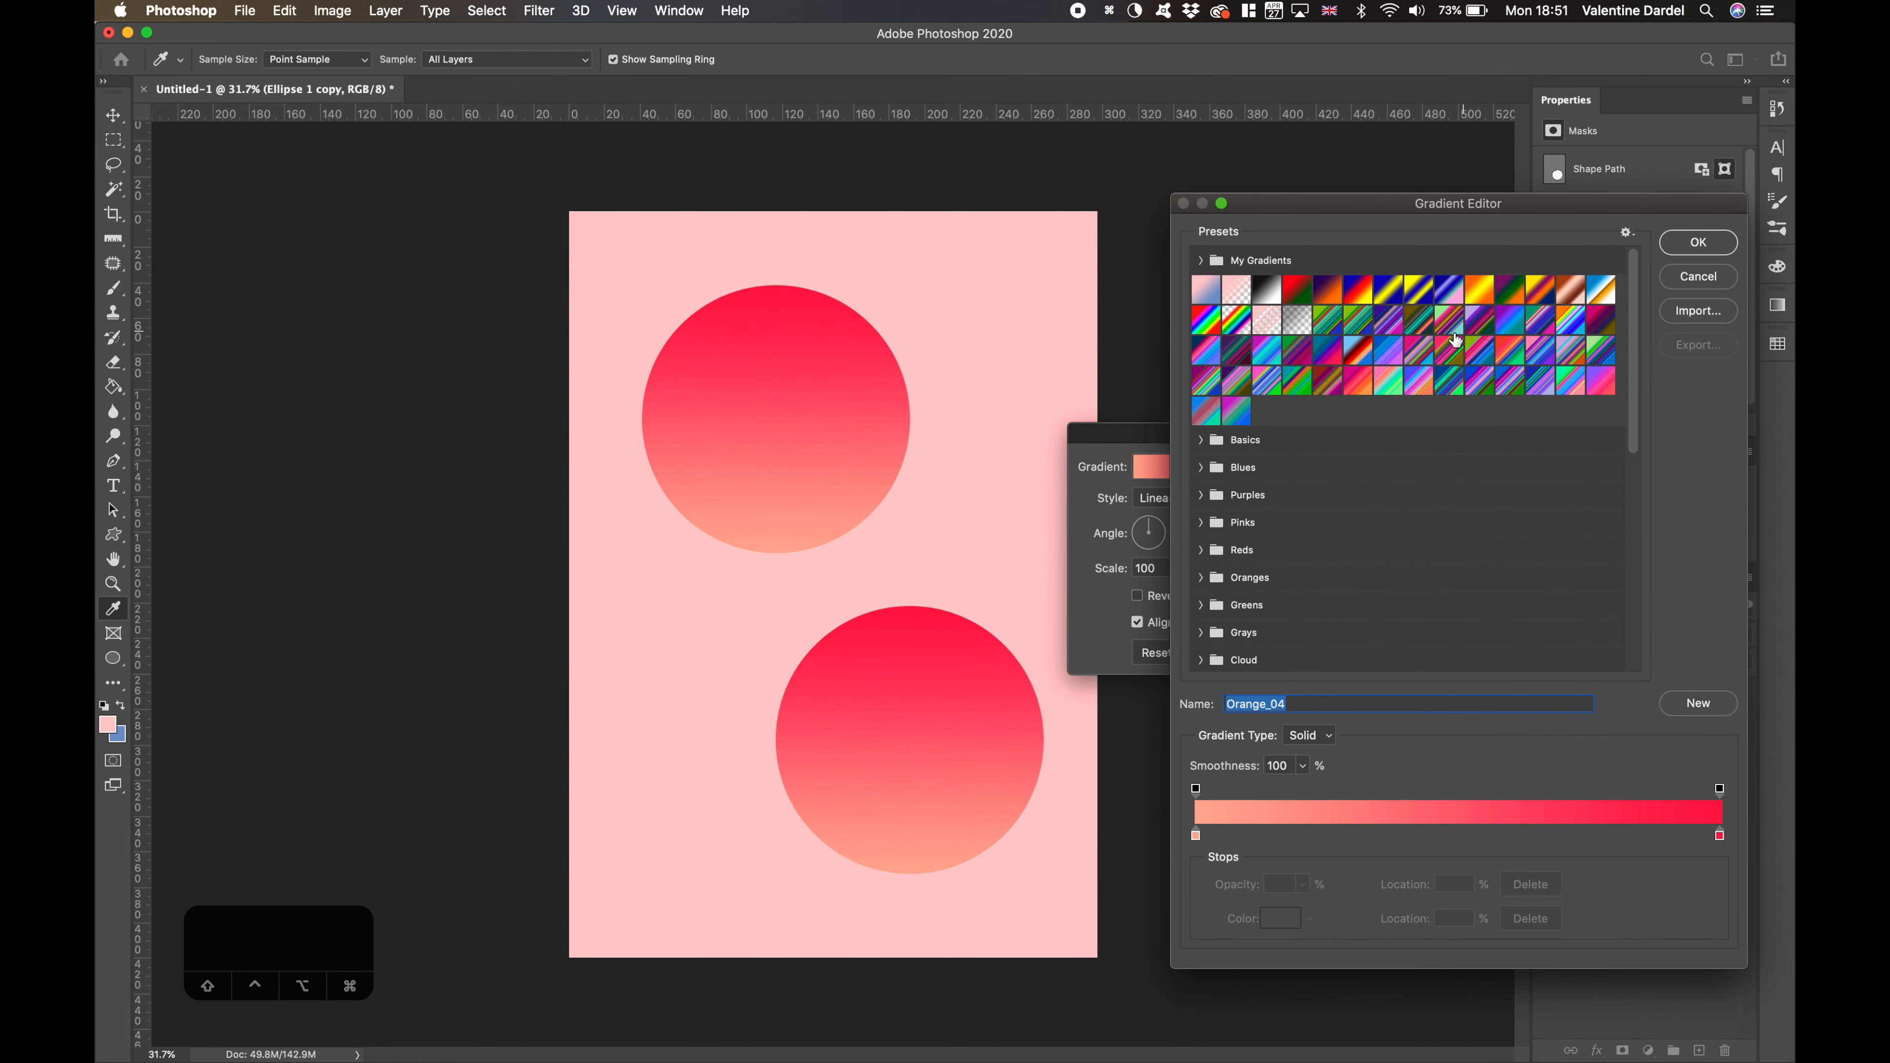
{"action": "left_click", "coordinate": [1306, 741]}
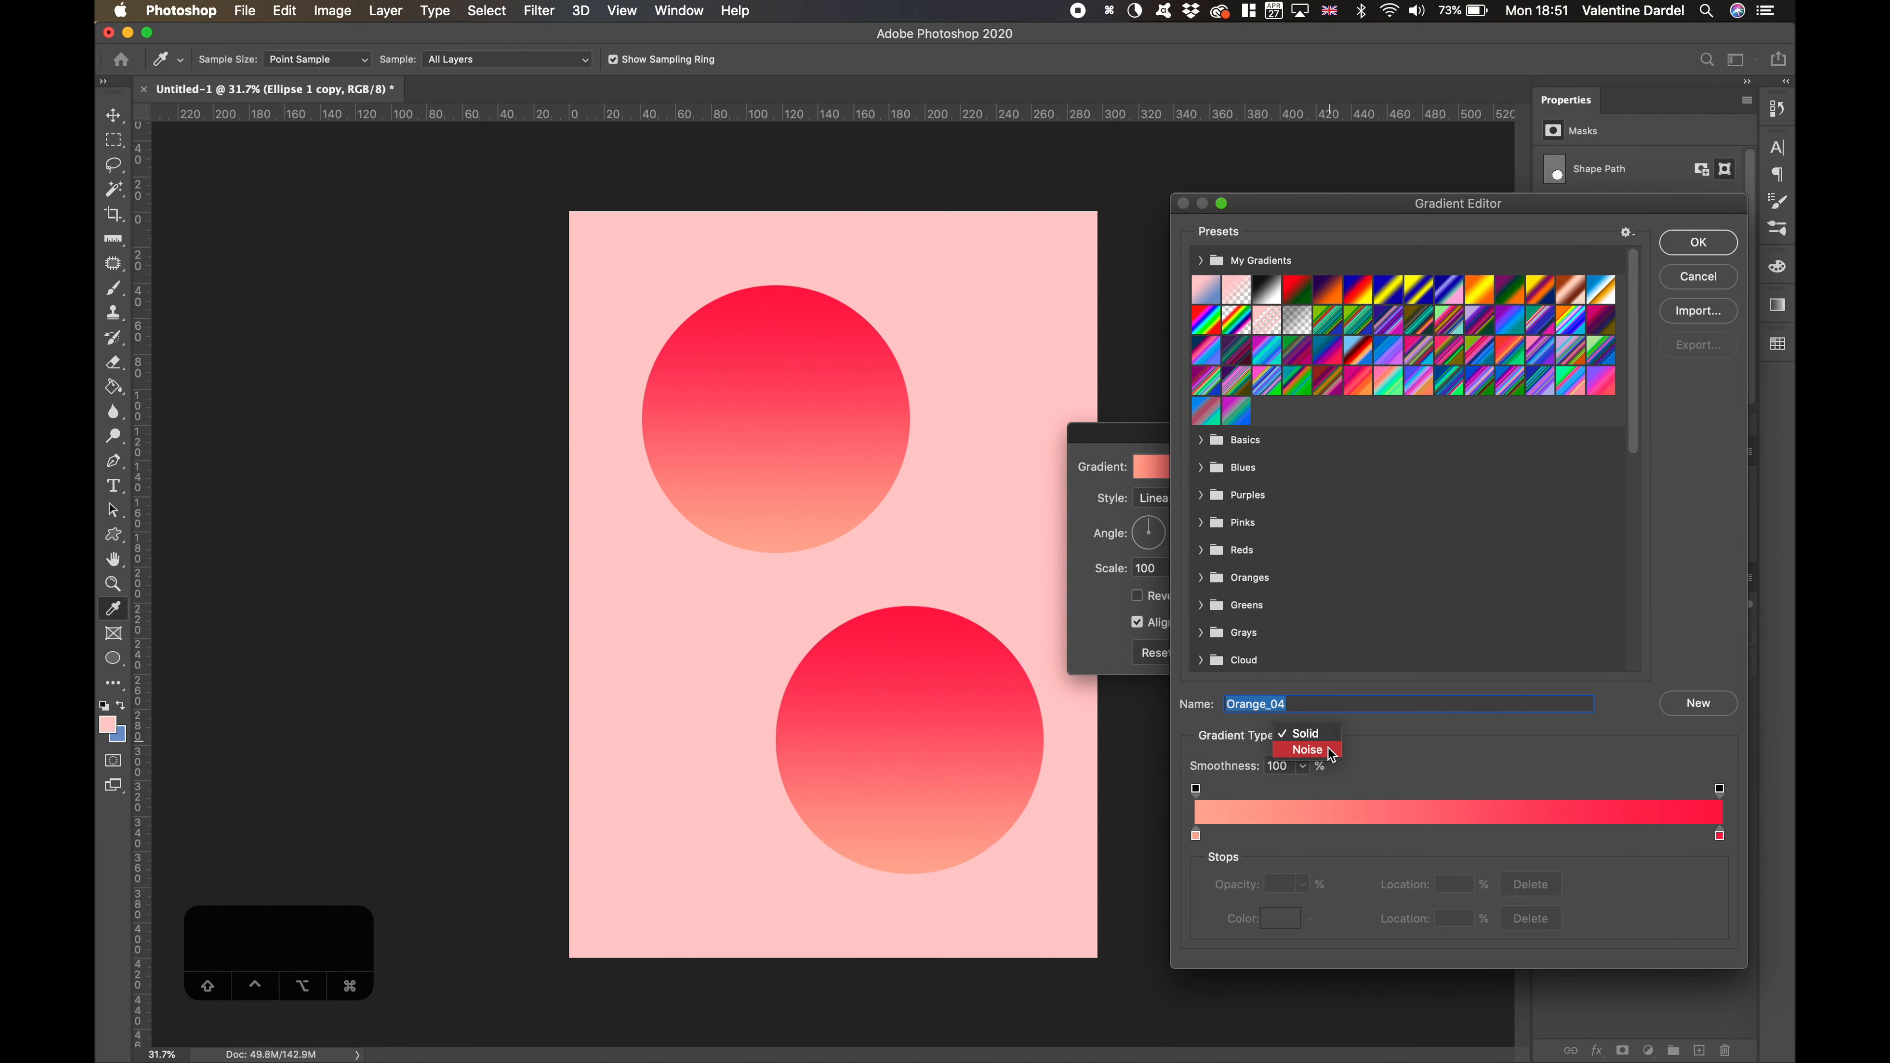
{"action": "left_click", "coordinate": [1328, 753]}
- Try 77% roughness and different red, green and blue ranges on the copied circle's noise gradient
{"action": "left_click", "coordinate": [1300, 766]}
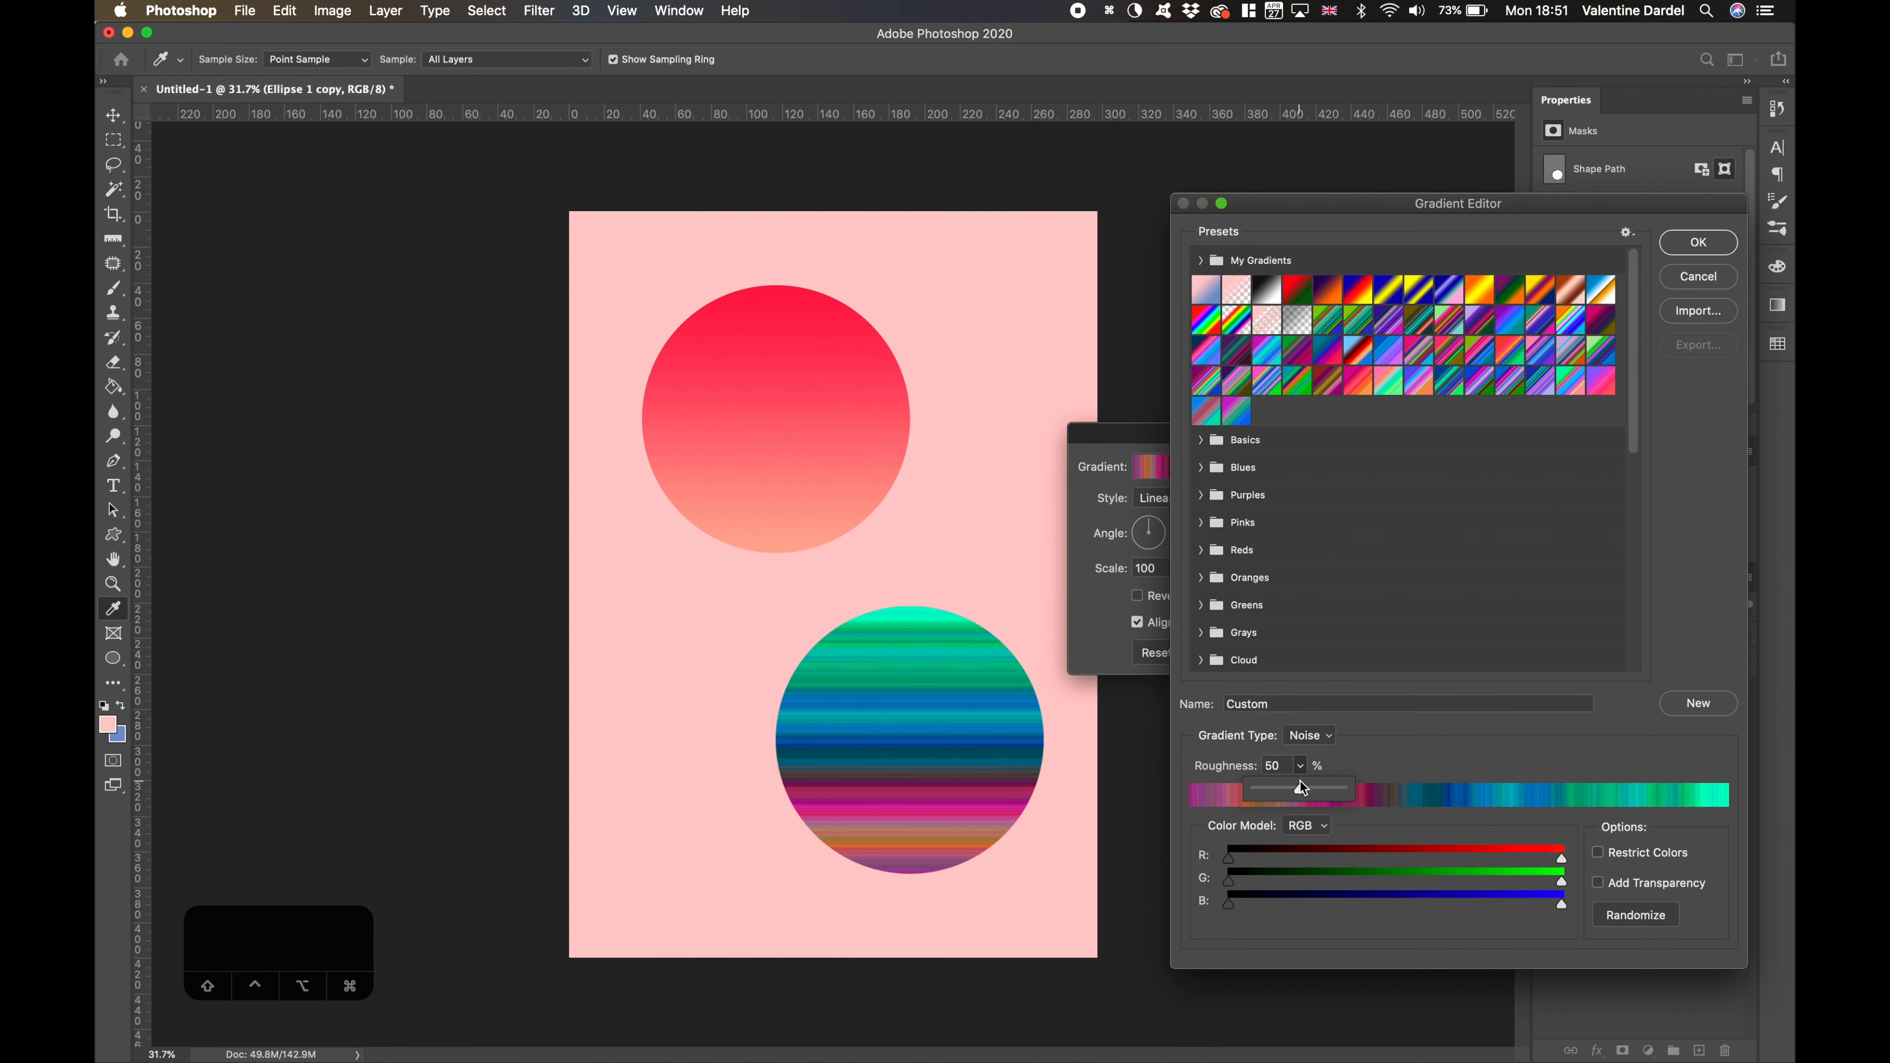
{"action": "mouse_move", "coordinate": [1308, 794]}
{"action": "left_mouse_down"}
{"action": "mouse_move", "coordinate": [1346, 788]}
{"action": "mouse_move", "coordinate": [1252, 799]}
{"action": "mouse_move", "coordinate": [1324, 787]}
{"action": "left_mouse_up"}
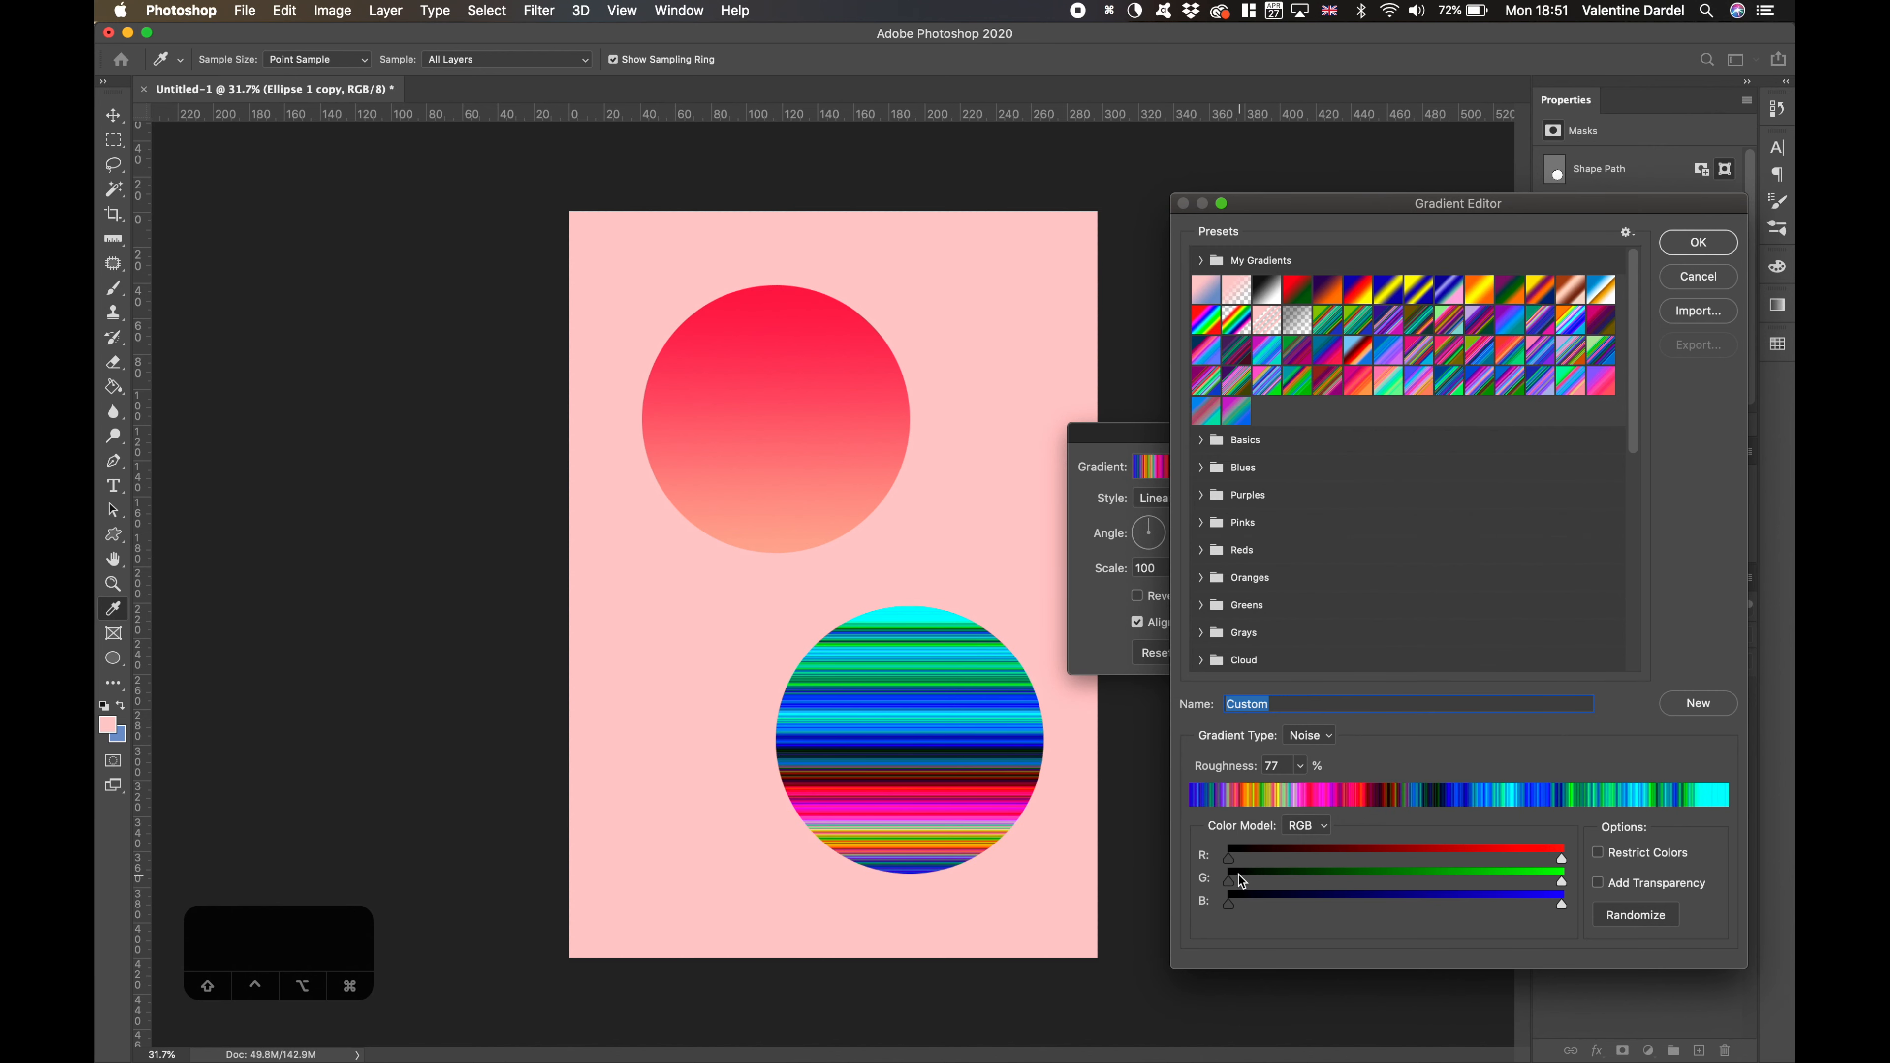
{"action": "mouse_move", "coordinate": [1231, 858]}
{"action": "left_mouse_down"}
{"action": "mouse_move", "coordinate": [1423, 863]}
{"action": "mouse_move", "coordinate": [1232, 875]}
{"action": "left_mouse_up"}
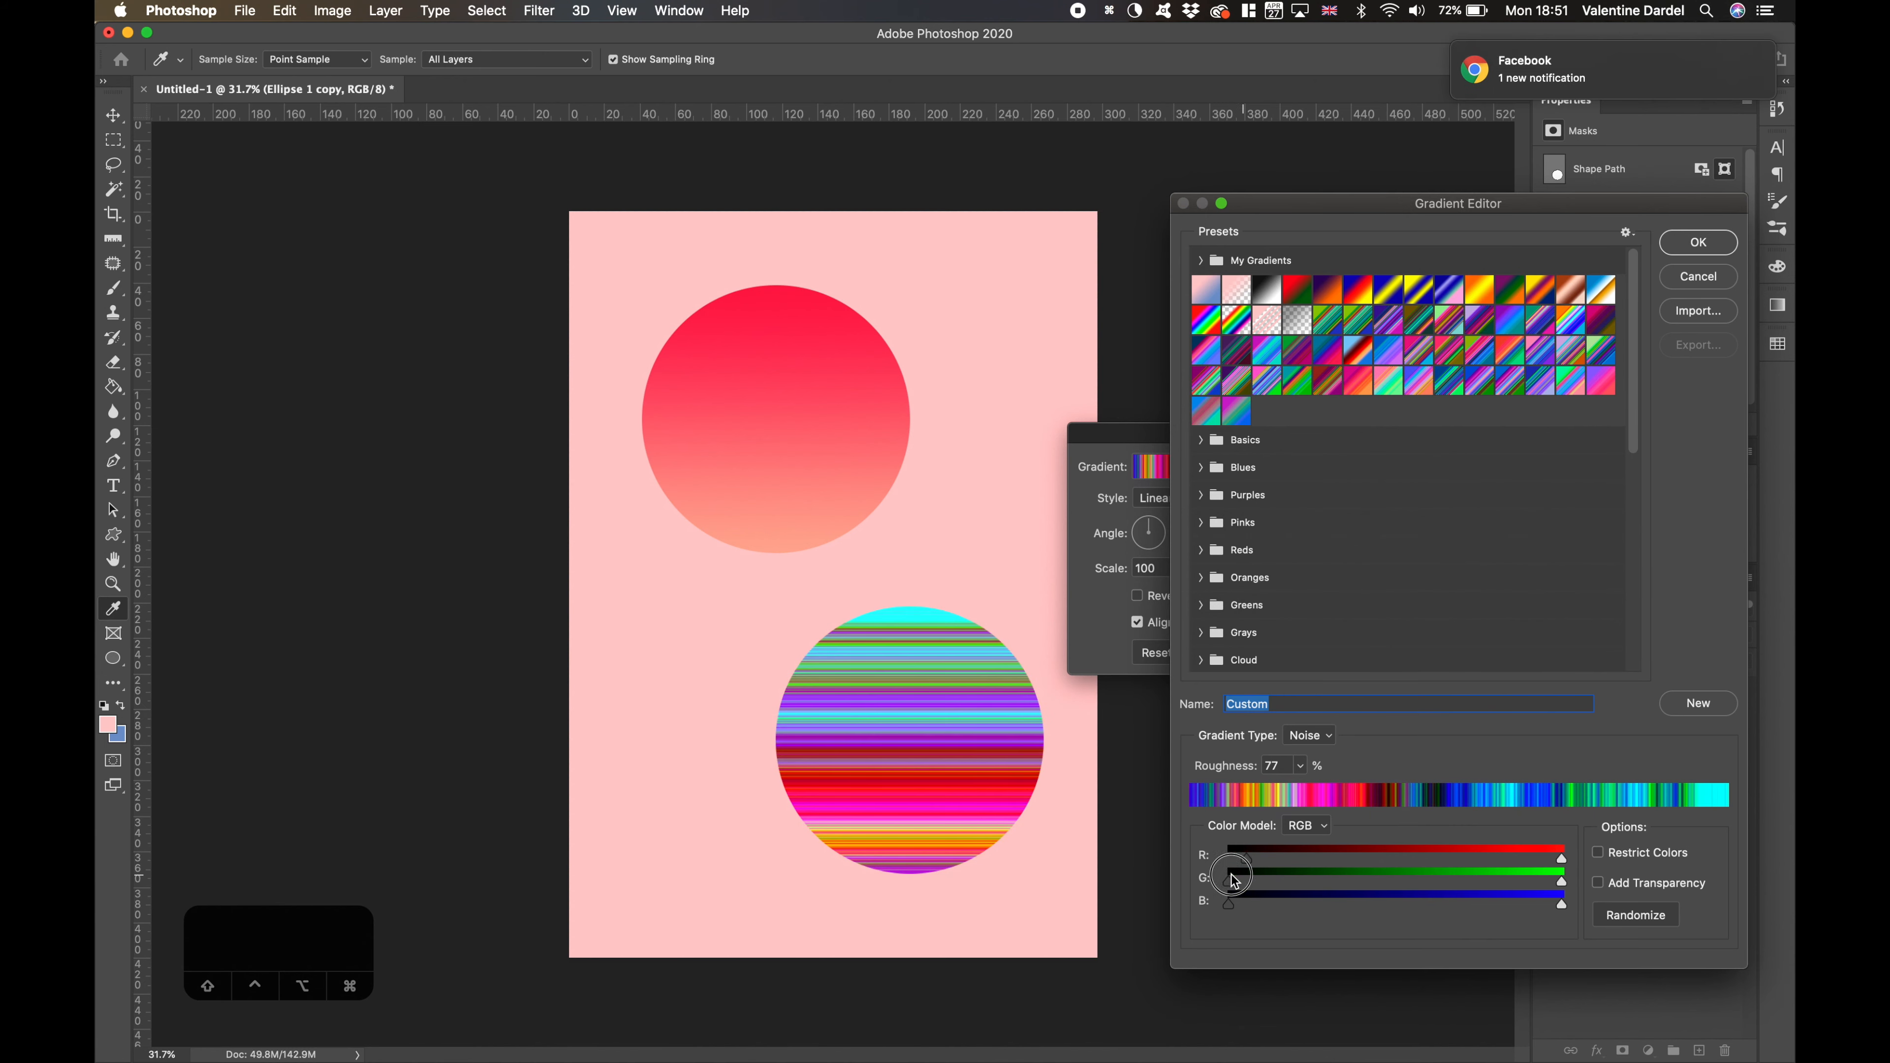
{"action": "left_click_drag", "start_coordinate": [1563, 862], "coordinate": [1608, 881]}
{"action": "mouse_move", "coordinate": [1228, 907]}
{"action": "left_mouse_down"}
{"action": "mouse_move", "coordinate": [1462, 907]}
{"action": "mouse_move", "coordinate": [1225, 902]}
{"action": "left_mouse_up"}
- Set the noise gradient's roughness to 100% and toggle its Restrict Colors option
{"action": "left_click_drag", "start_coordinate": [1310, 772], "coordinate": [1355, 786]}
{"action": "left_click", "coordinate": [1604, 857]}
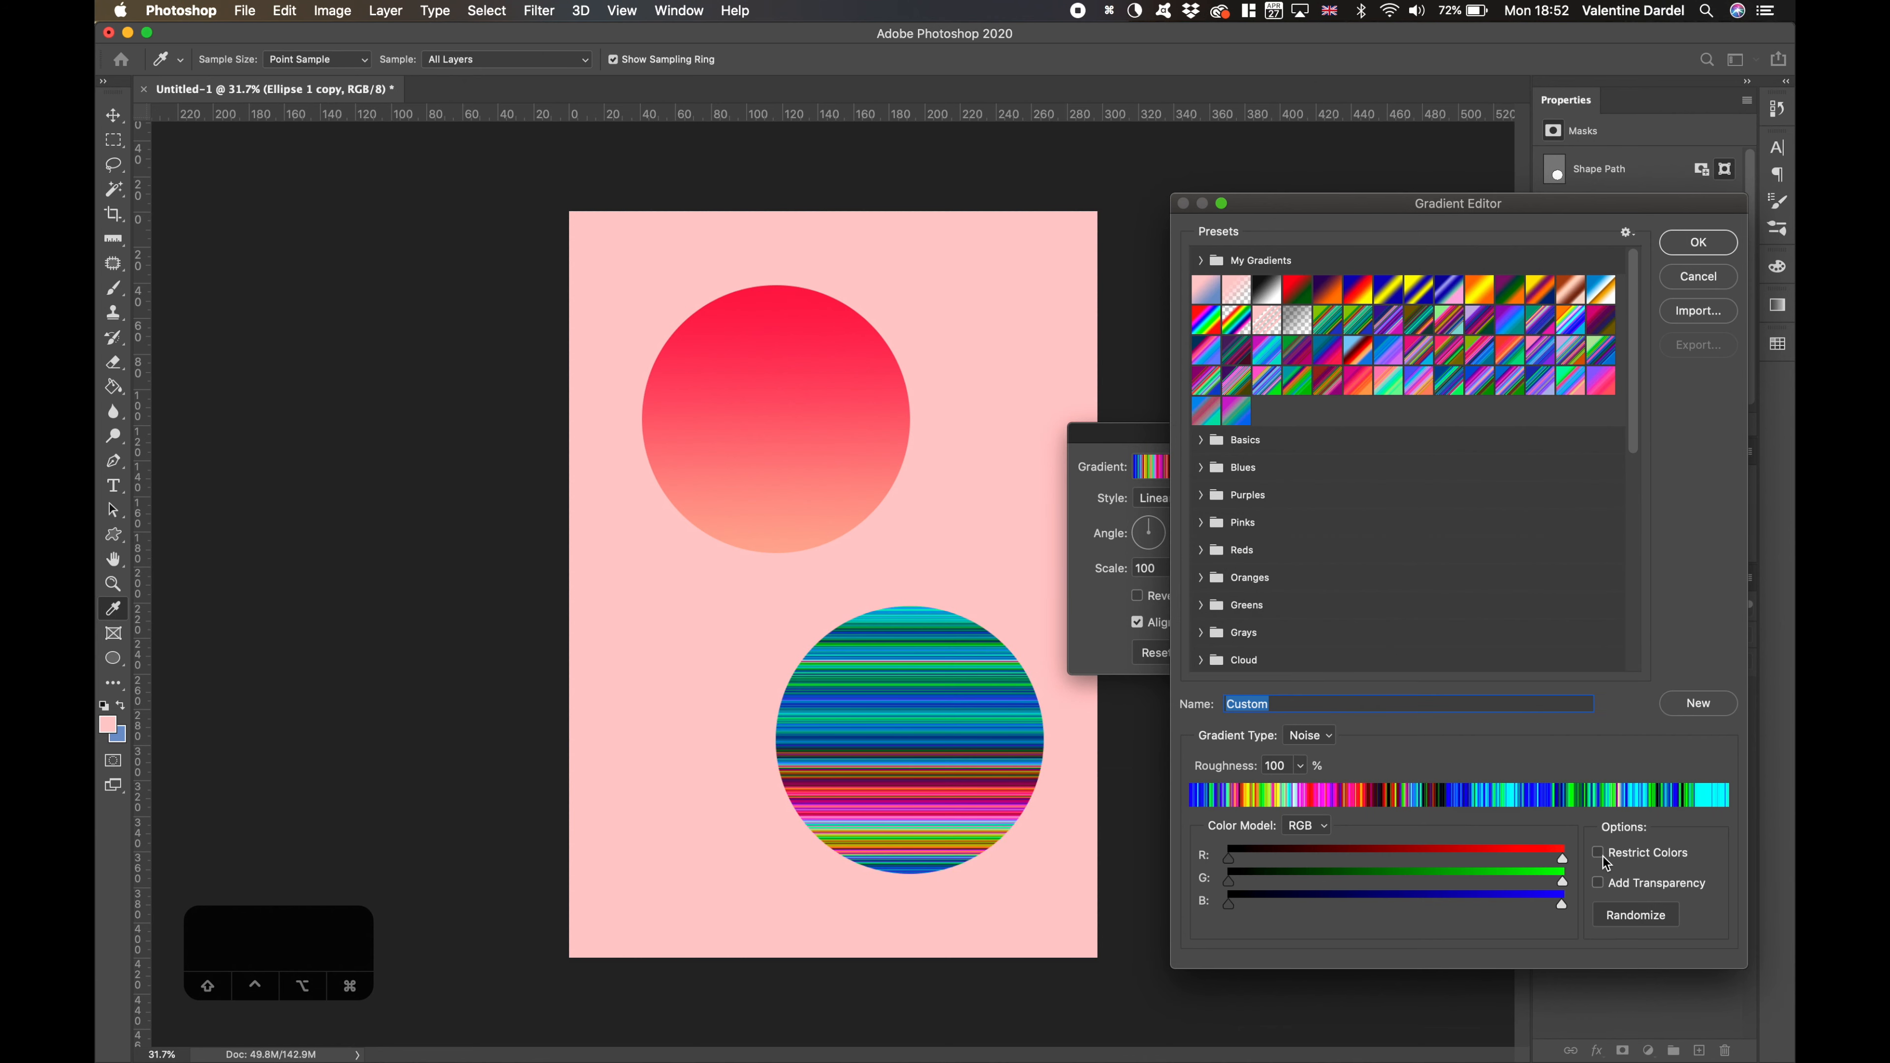